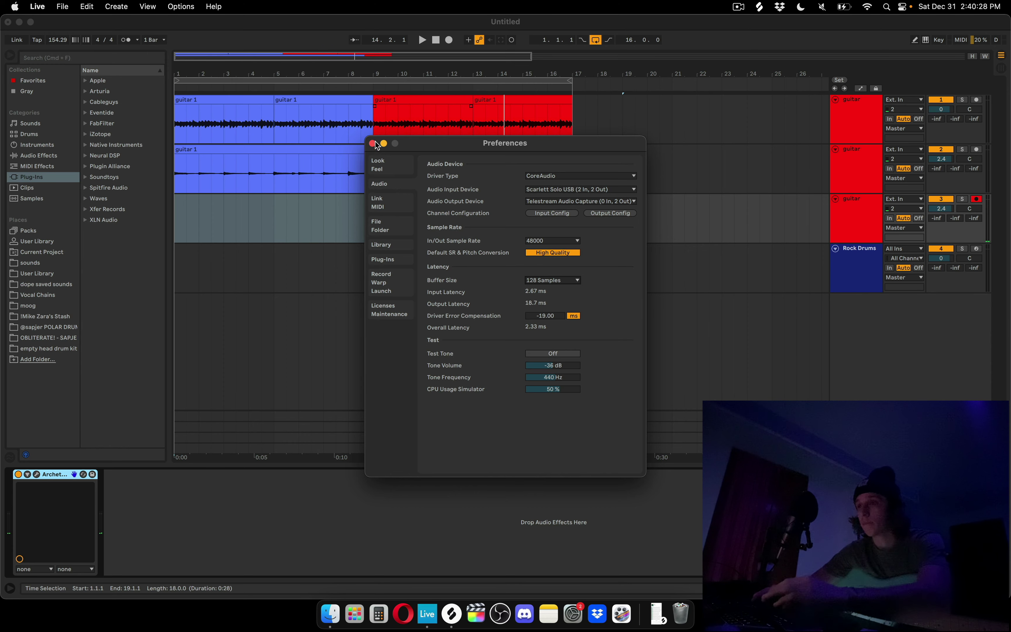
Close the Preferences and record a new guitar take on the third guitar track starting at bar 9
{"action": "left_click", "coordinate": [372, 144]}
{"action": "key", "text": "space"}
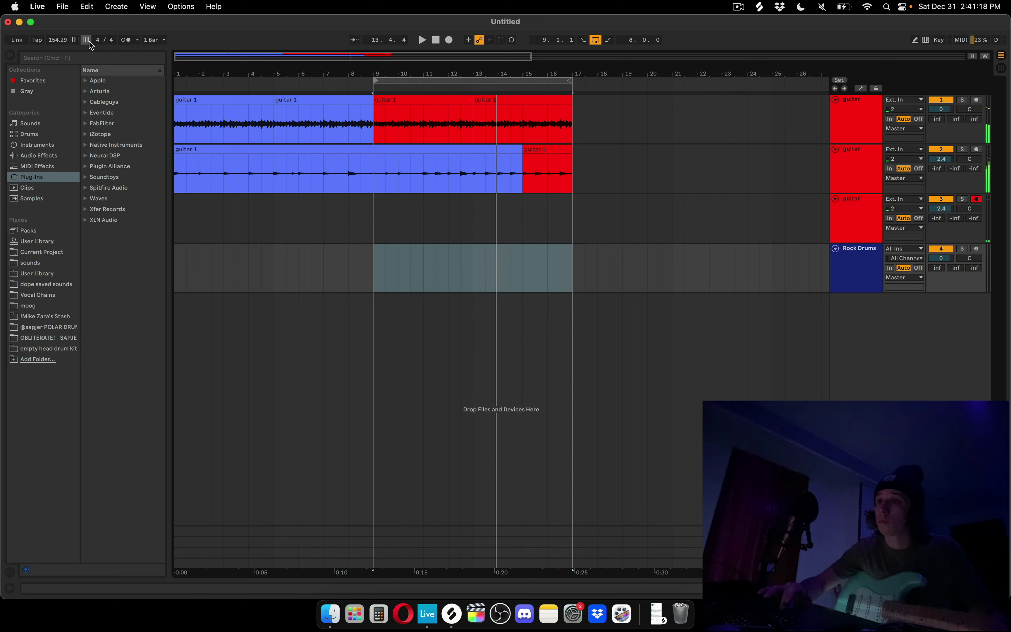
{"action": "left_click", "coordinate": [448, 40]}
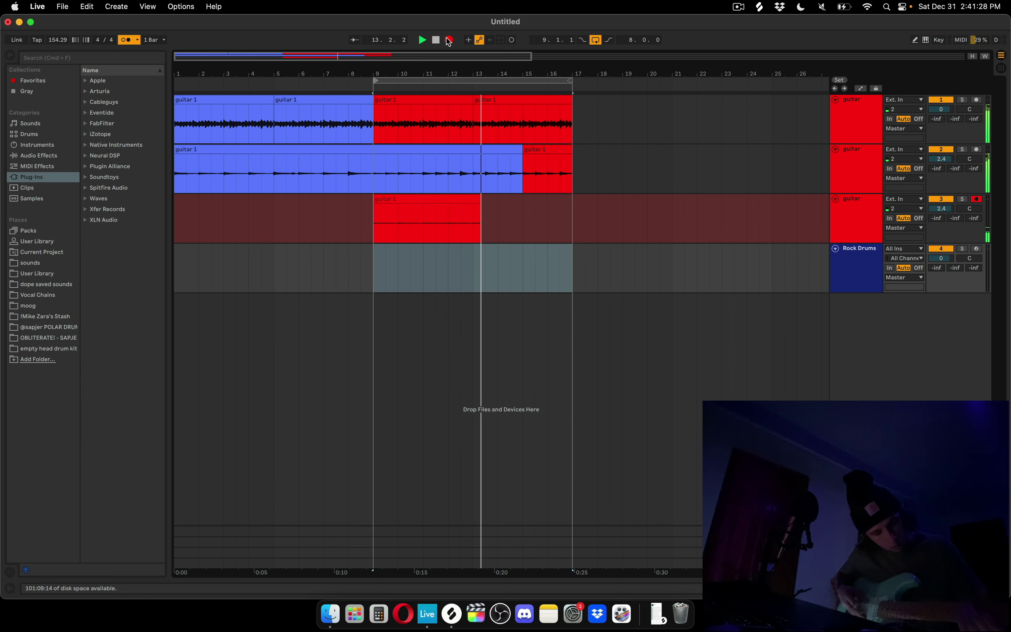
{"action": "left_click", "coordinate": [449, 40]}
{"action": "left_click", "coordinate": [373, 229]}
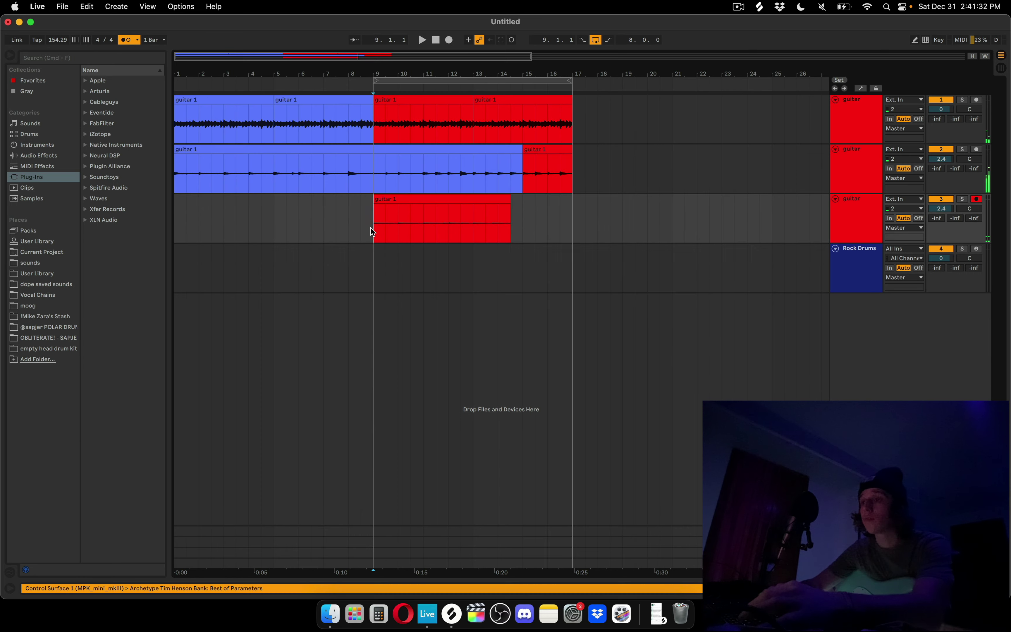
Solo the third guitar track, play it from bar 9 and open the newly recorded clip in the sample editor
{"action": "key", "text": "s"}
{"action": "key", "text": "space"}
{"action": "double_click", "coordinate": [385, 199]}
{"action": "right_click", "coordinate": [316, 440]}
{"action": "left_click", "coordinate": [297, 392]}
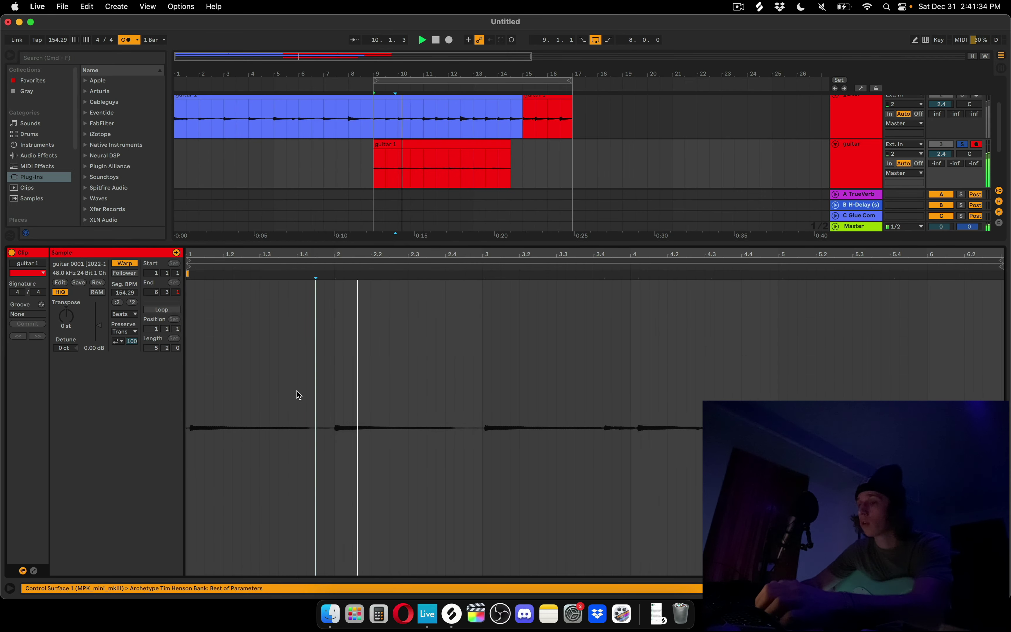
Quantize the whole guitar take to the grid and set its warp mode to Complex Pro
{"action": "left_click", "coordinate": [387, 378]}
{"action": "key", "text": "super+a"}
{"action": "right_click", "coordinate": [388, 378]}
{"action": "left_click", "coordinate": [410, 114]}
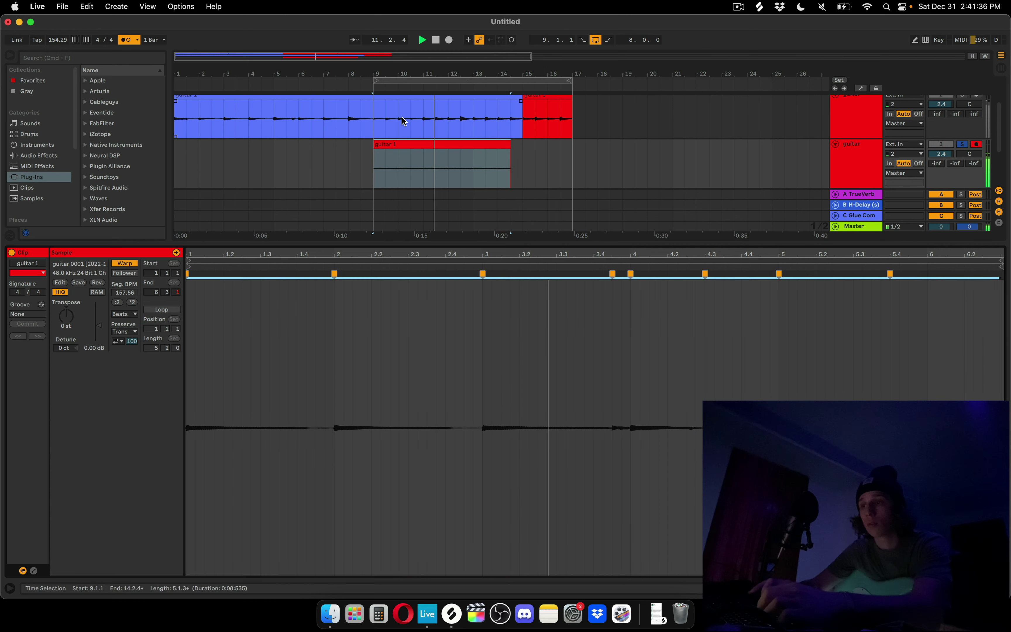
{"action": "left_click", "coordinate": [124, 314]}
{"action": "left_click", "coordinate": [127, 365]}
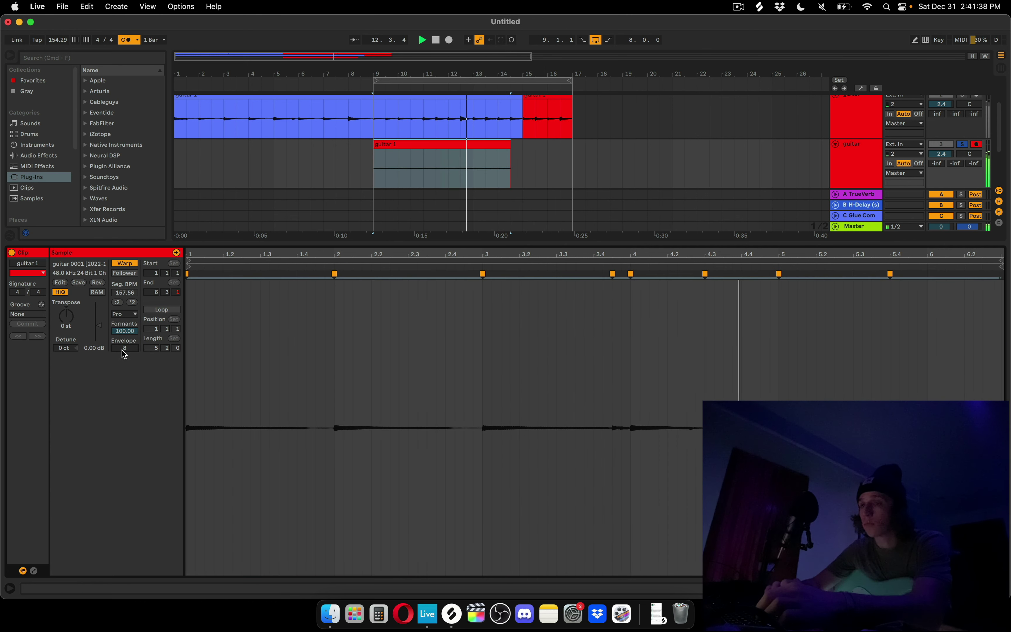
Cut the third track's guitar take off at bar 13 and duplicate the remaining four bars to fill up to bar 17
{"action": "key", "text": "space"}
{"action": "left_click_drag", "start_coordinate": [466, 171], "coordinate": [615, 175]}
{"action": "key", "text": "Delete"}
{"action": "left_click", "coordinate": [393, 145]}
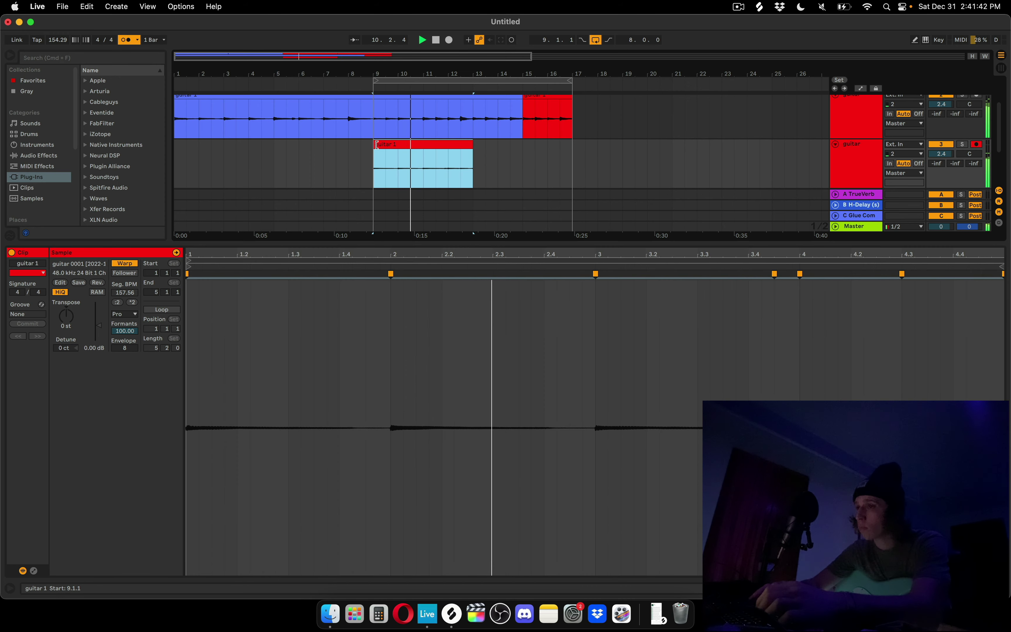
{"action": "key", "text": "super+d"}
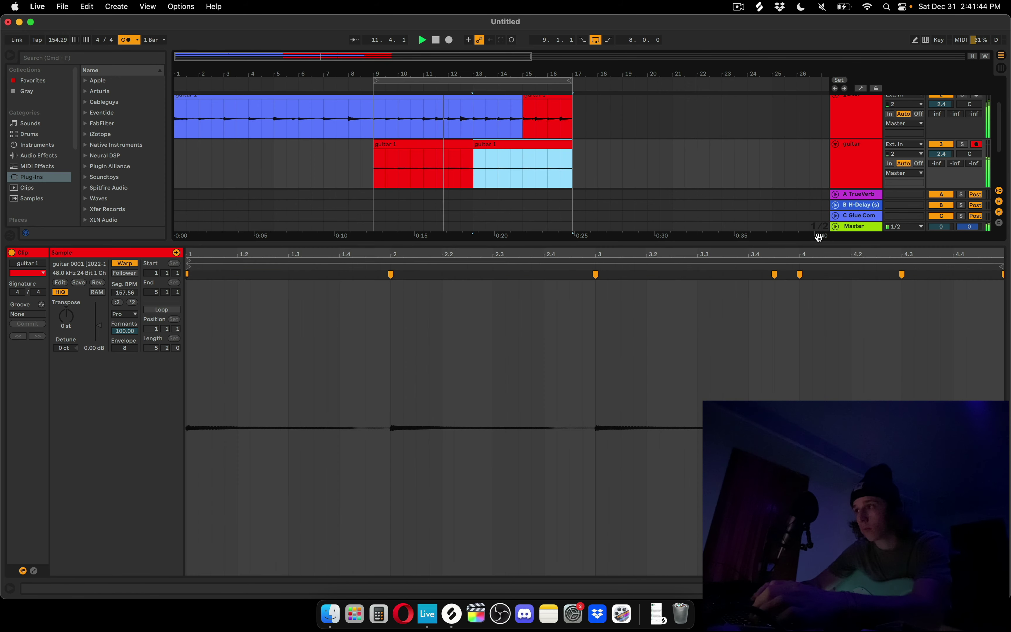
Insert an empty MIDI clip on the Rock Drums track from bar 9 to bar 17
{"action": "left_click", "coordinate": [837, 173]}
{"action": "key", "text": "alt+super+l"}
{"action": "key", "text": "minus"}
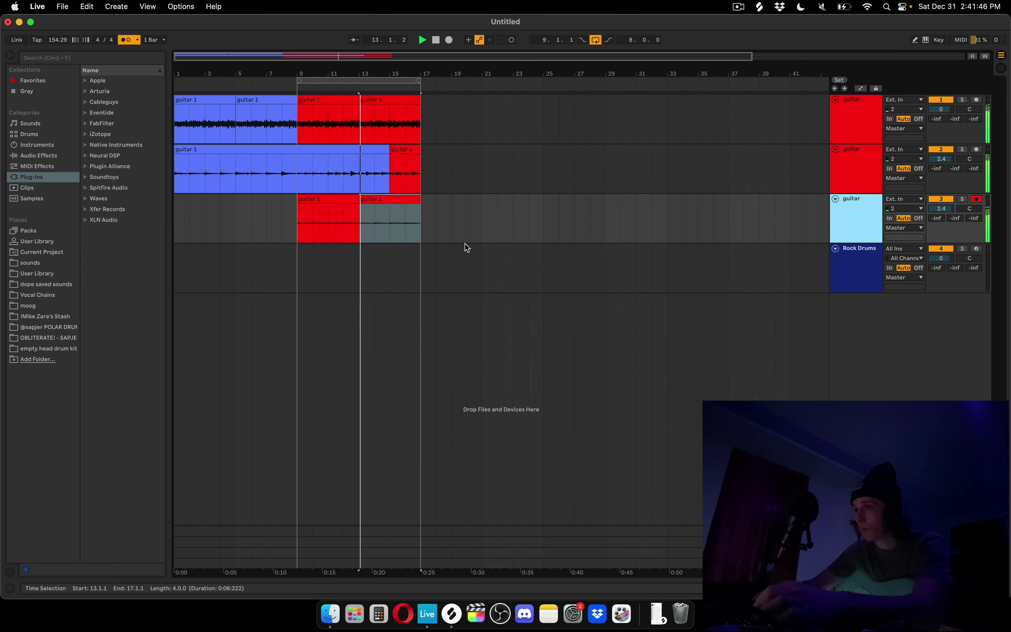
{"action": "left_click_drag", "start_coordinate": [421, 271], "coordinate": [298, 271]}
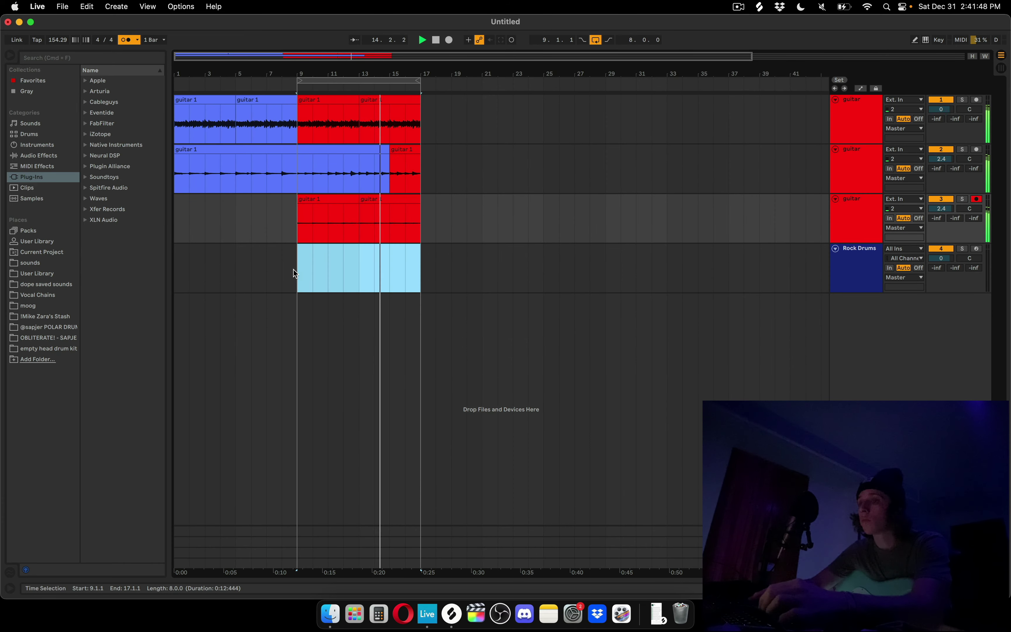
{"action": "key", "text": "super+shift+m"}
Add a note at the start of the Rock Drums clip and transpose it to C1
{"action": "double_click", "coordinate": [168, 458]}
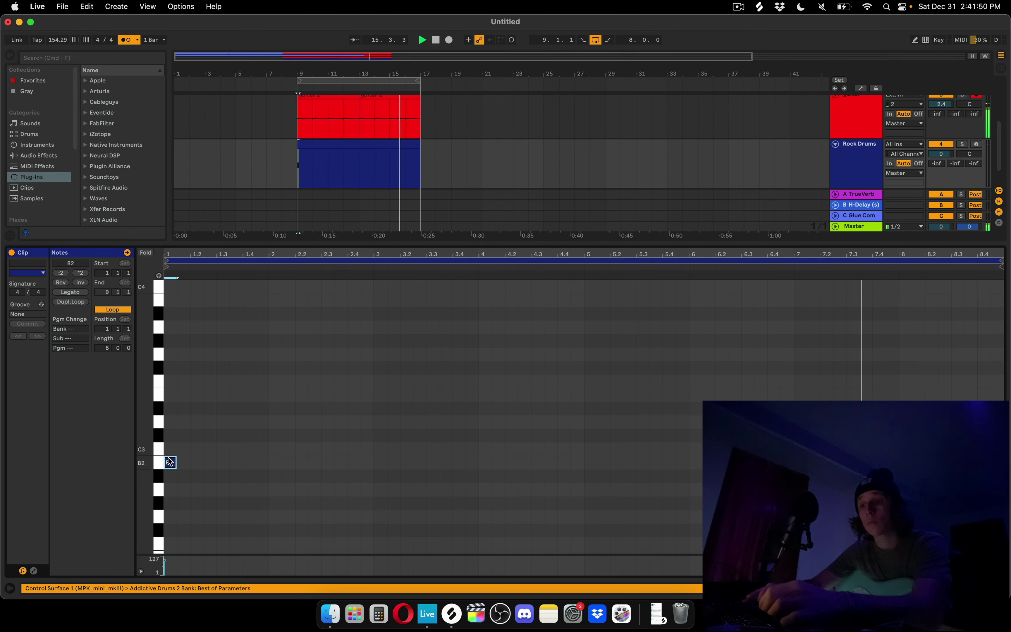
{"action": "key", "text": "Up"}
{"action": "key", "text": "shift+Down"}
{"action": "key", "text": "shift+Down"}
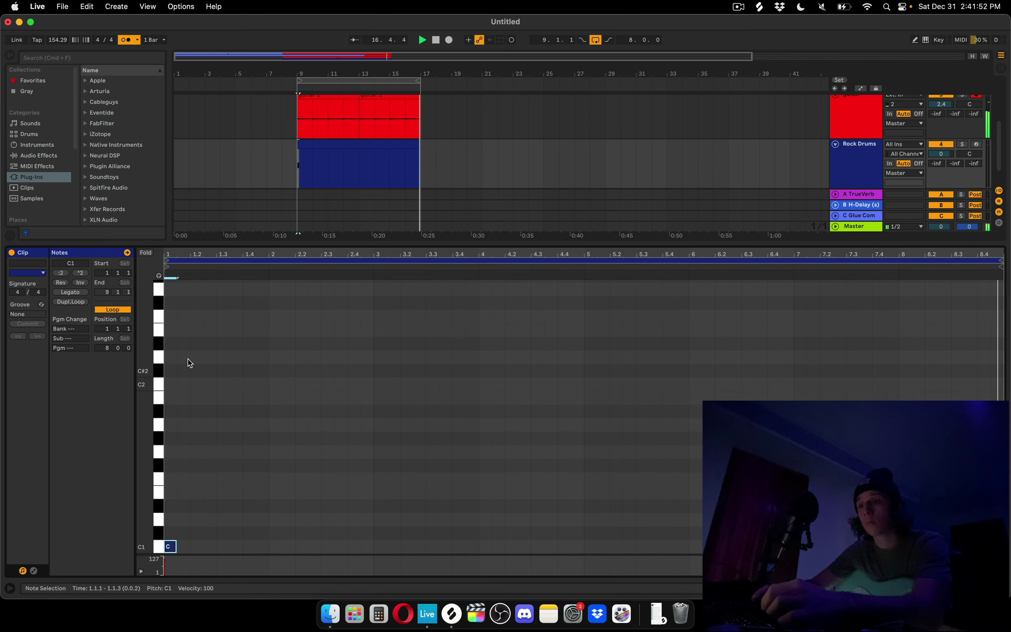
Add two D#2 notes to the Rock Drums clip, on beats 1.1 and 1.2
{"action": "left_click", "coordinate": [170, 348]}
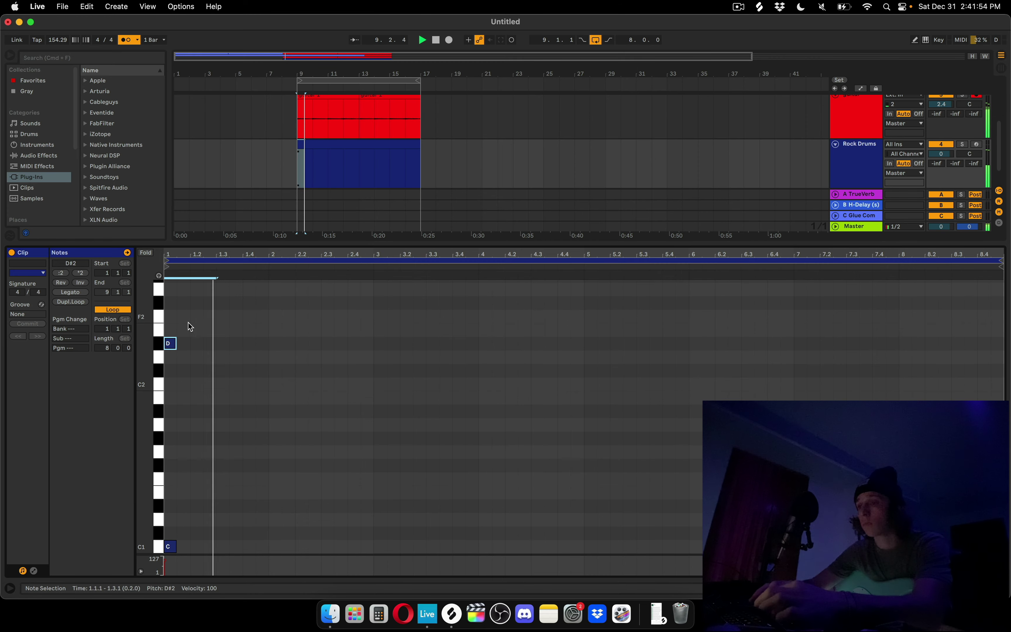
{"action": "double_click", "coordinate": [194, 330]}
{"action": "left_click", "coordinate": [229, 342]}
{"action": "double_click", "coordinate": [227, 342]}
{"action": "key", "text": "Down"}
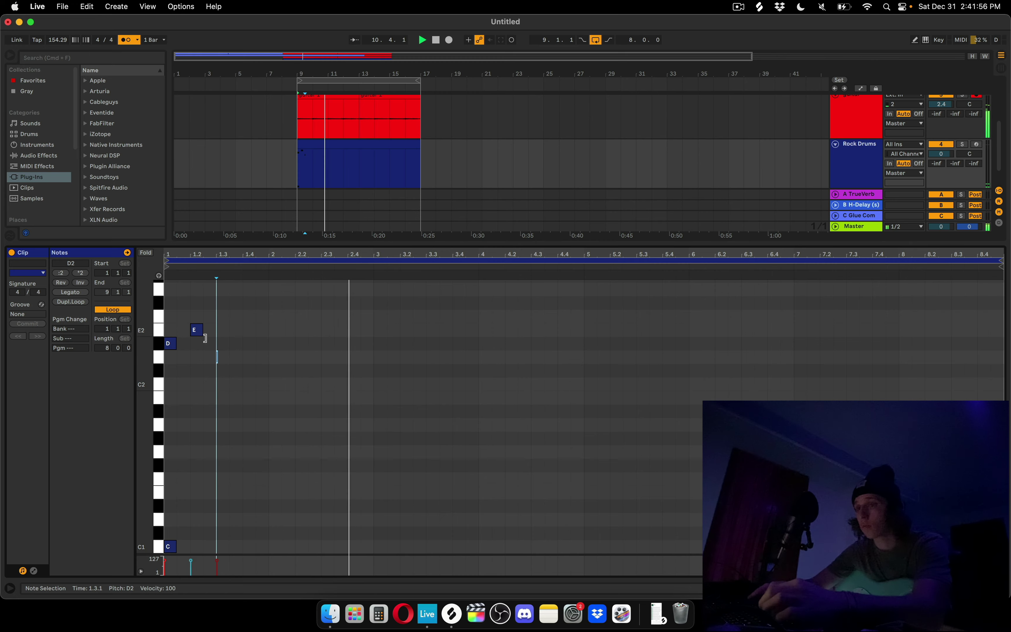
{"action": "left_click", "coordinate": [201, 331]}
{"action": "key", "text": "Down"}
{"action": "left_click", "coordinate": [220, 372]}
Duplicate the D#2 notes so they hit every beat through the end of the clip's bar 4
{"action": "left_click_drag", "start_coordinate": [229, 389], "coordinate": [155, 307]}
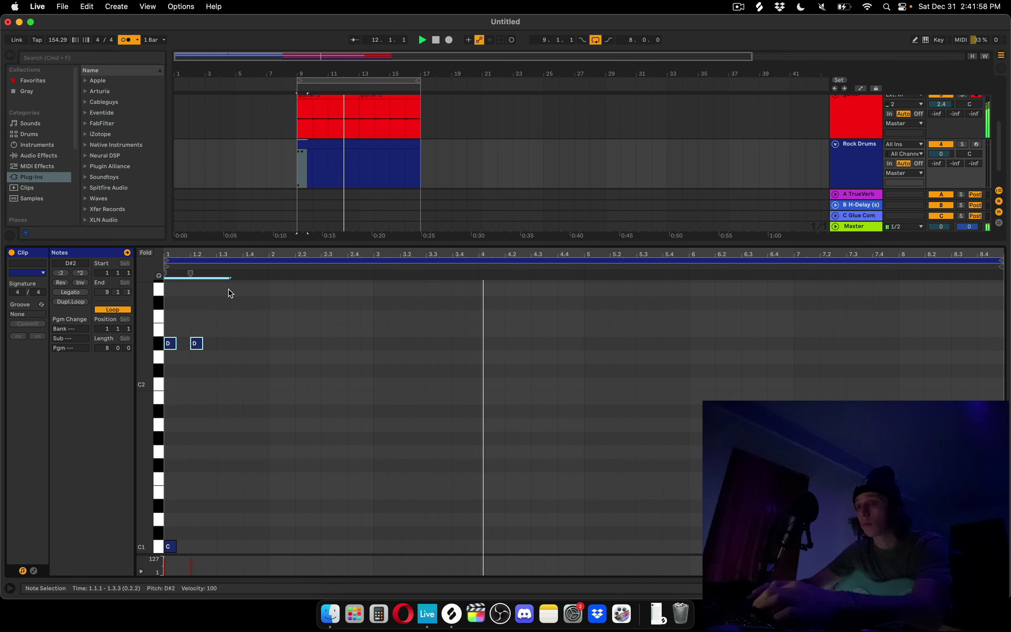
{"action": "key", "text": "super+d"}
{"action": "key", "text": "Right"}
{"action": "left_click_drag", "start_coordinate": [292, 362], "coordinate": [90, 284]}
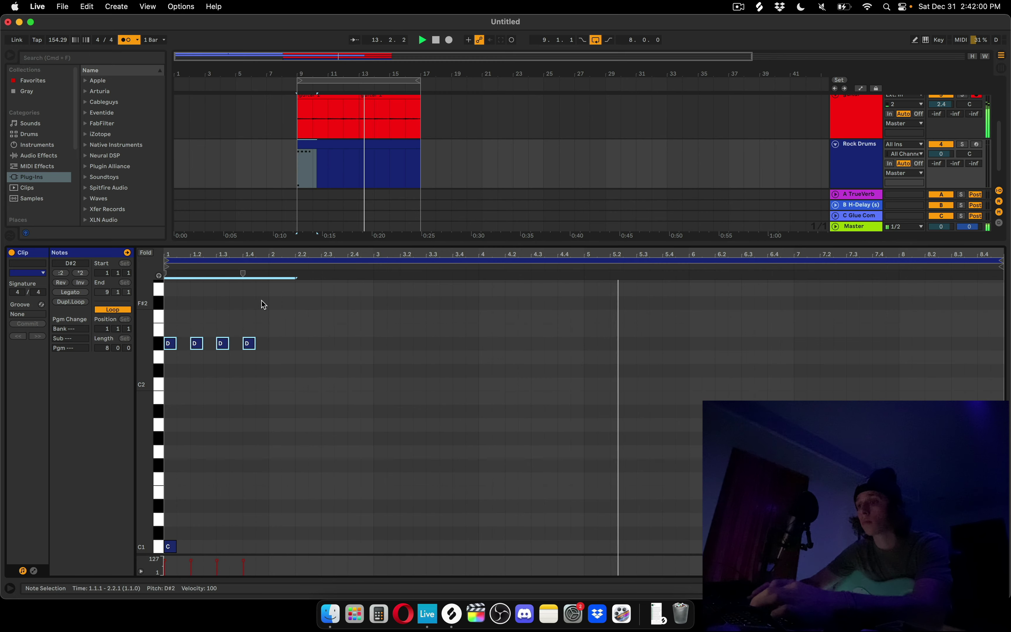
{"action": "key", "text": "super+d"}
{"action": "left_click", "coordinate": [375, 318]}
{"action": "key", "text": "super+v"}
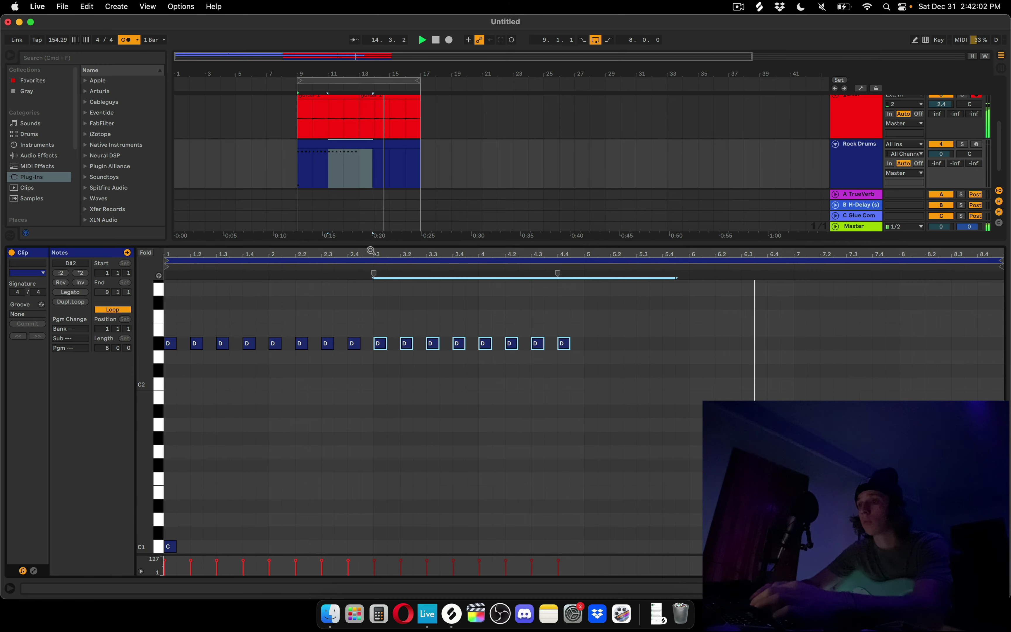
Search the browser for "snare punk" within the empty head drum kit and expand its Snares folder
{"action": "key", "text": "super+alt+l"}
{"action": "left_click", "coordinate": [39, 50]}
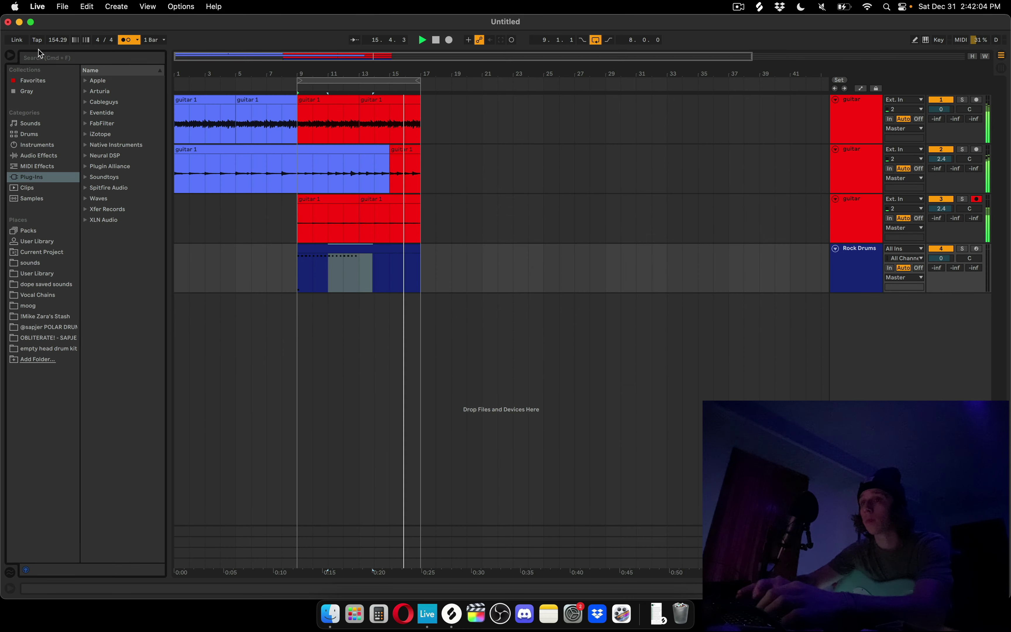
{"action": "left_click", "coordinate": [40, 55]}
{"action": "type", "text": "snare"}
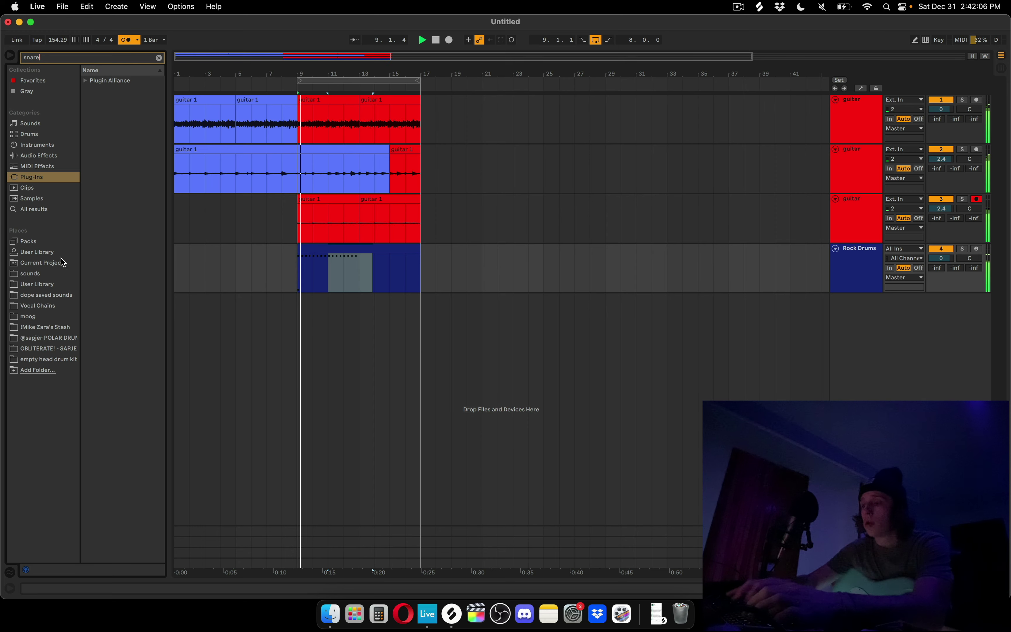
{"action": "type", "text": " punk"}
{"action": "left_click", "coordinate": [42, 350]}
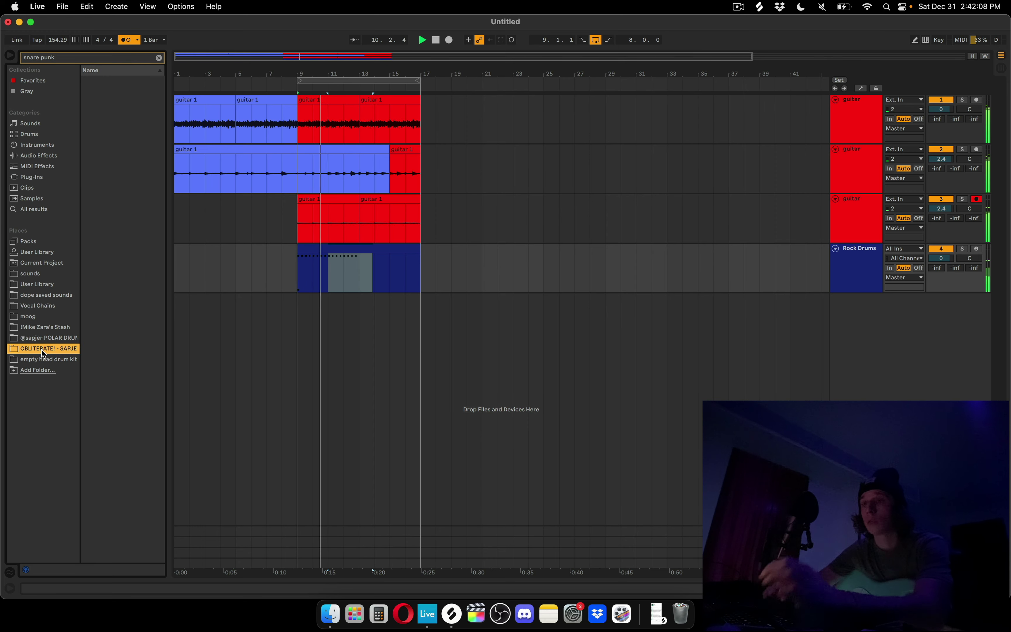
{"action": "left_click", "coordinate": [31, 360]}
{"action": "left_click", "coordinate": [98, 82]}
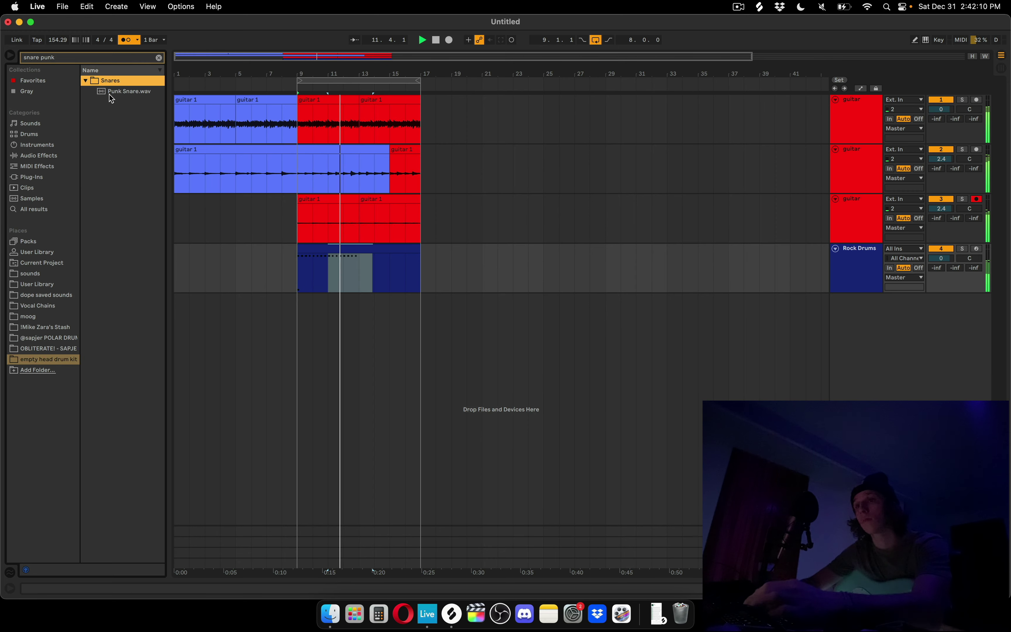
Try Punk Snare.wav on a new audio track at bar 10 and delete the clip
{"action": "left_click_drag", "start_coordinate": [110, 92], "coordinate": [307, 336]}
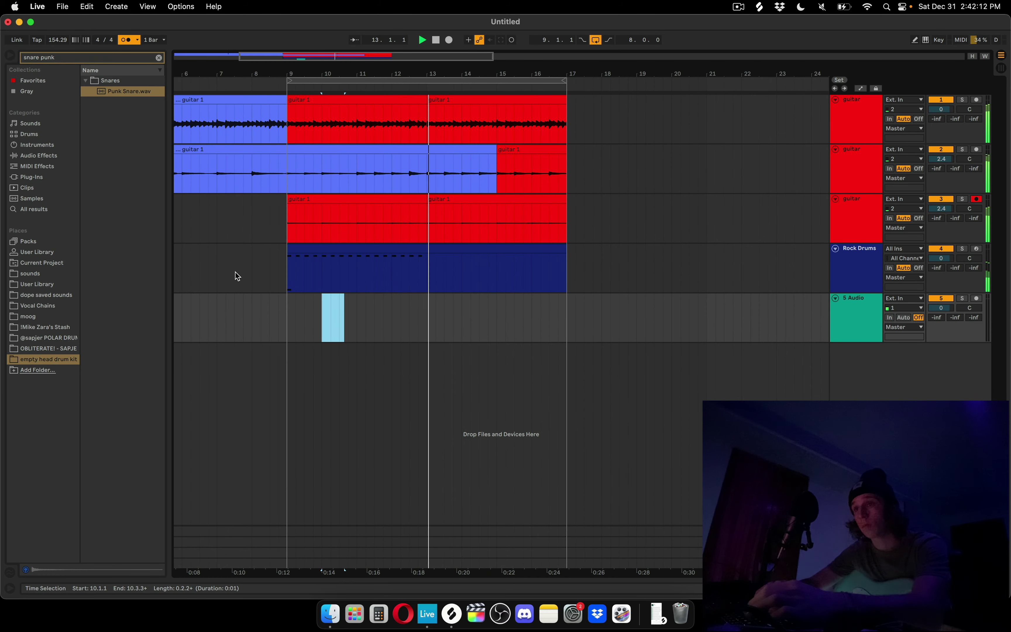
{"action": "key", "text": "BackSpace"}
Broaden the search to "snare", place Drugz Snare.wav on a new track at beat 9.2 and delete the empty audio track
{"action": "left_click", "coordinate": [50, 57]}
{"action": "key", "text": "BackSpace"}
{"action": "key", "text": "BackSpace"}
{"action": "key", "text": "BackSpace"}
{"action": "key", "text": "BackSpace"}
{"action": "left_click", "coordinate": [126, 102]}
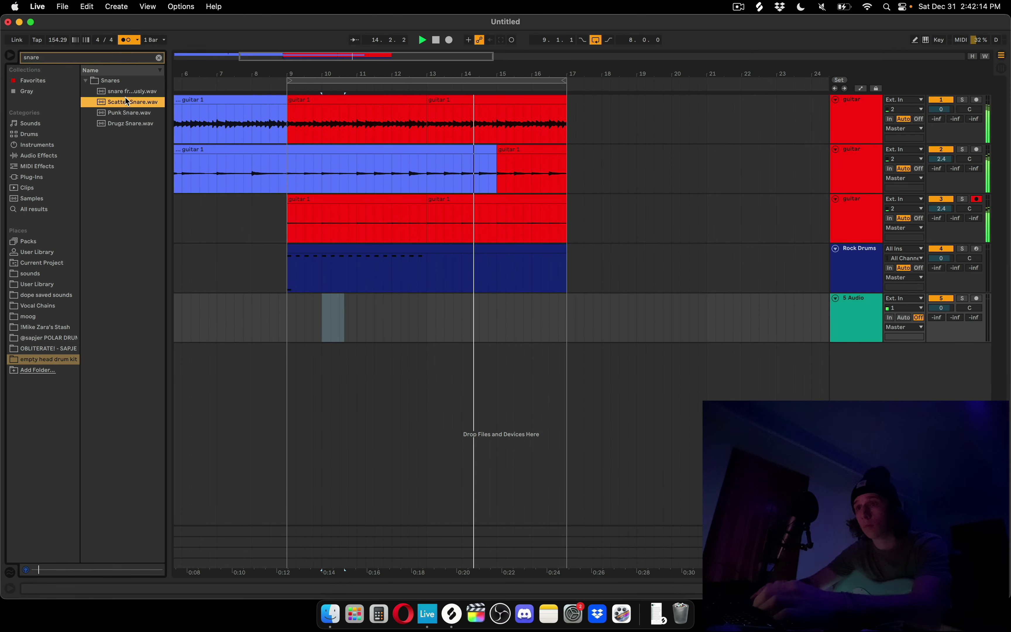
{"action": "left_click_drag", "start_coordinate": [120, 123], "coordinate": [299, 362]}
{"action": "left_click", "coordinate": [845, 327]}
{"action": "key", "text": "BackSpace"}
{"action": "left_click_drag", "start_coordinate": [318, 297], "coordinate": [310, 298]}
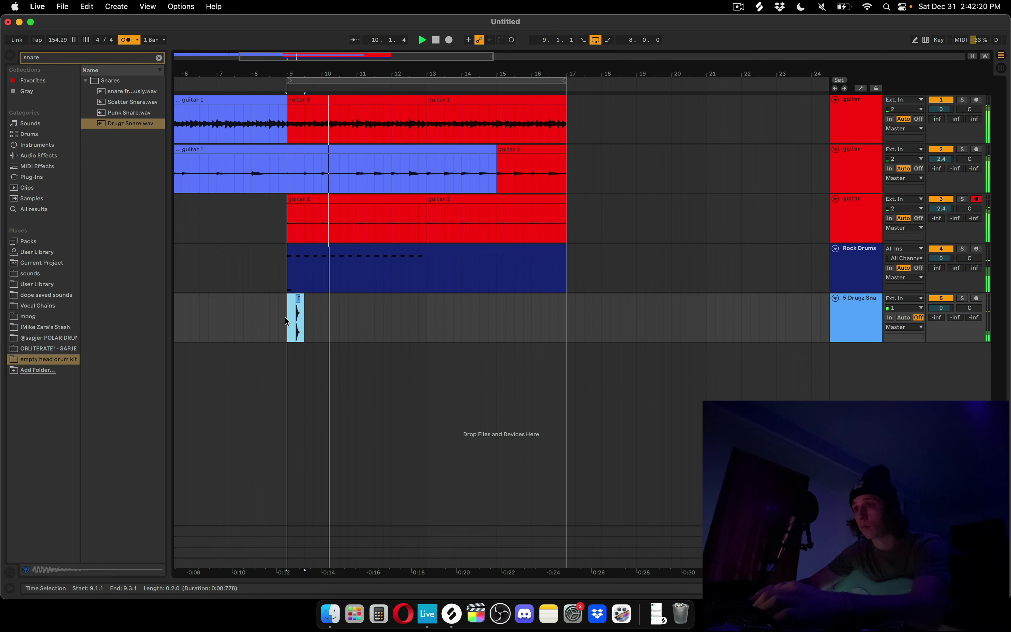
Duplicate the half-bar section containing the snare hit repeatedly from bar 9 up to bar 13
{"action": "key", "text": "super+d"}
{"action": "key", "text": "super+d"}
{"action": "key", "text": "super+d"}
{"action": "key", "text": "super+d"}
{"action": "key", "text": "super+d"}
{"action": "key", "text": "super+d"}
{"action": "key", "text": "super+d"}
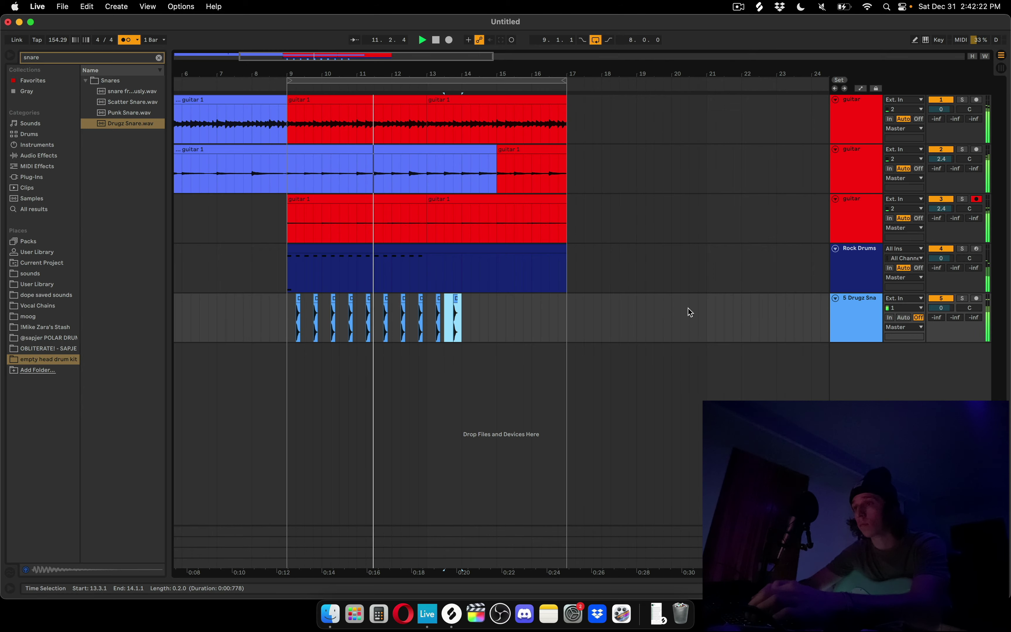
Delete the C1 note at the start of the Rock Drums clip and close the clip editor
{"action": "double_click", "coordinate": [416, 250]}
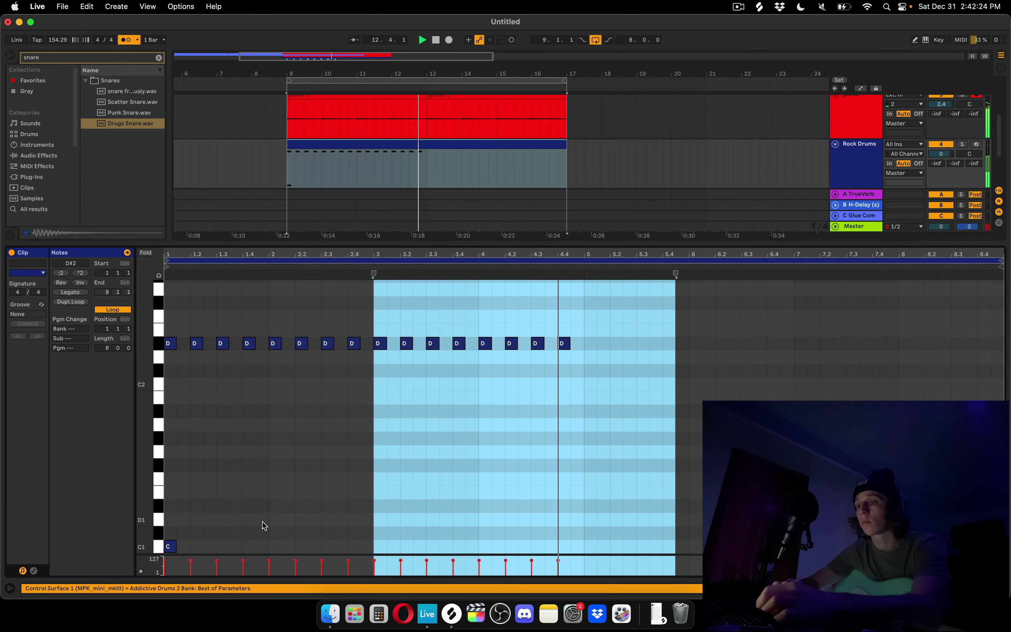
{"action": "scroll", "coordinate": [263, 522], "scroll_direction": "down", "scroll_amount": 8}
{"action": "double_click", "coordinate": [170, 379]}
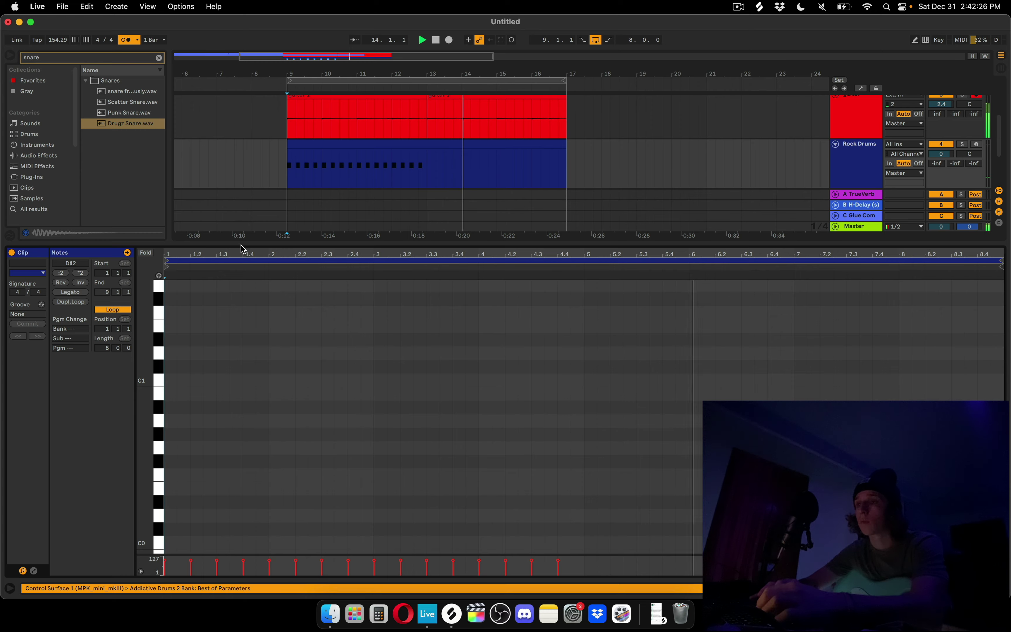
{"action": "key", "text": "super+alt+l"}
Search the drum kit for "kick", audition the kick samples and place be alright kick.wav at bar 9 on a new track
{"action": "left_click", "coordinate": [58, 57]}
{"action": "type", "text": "ki"}
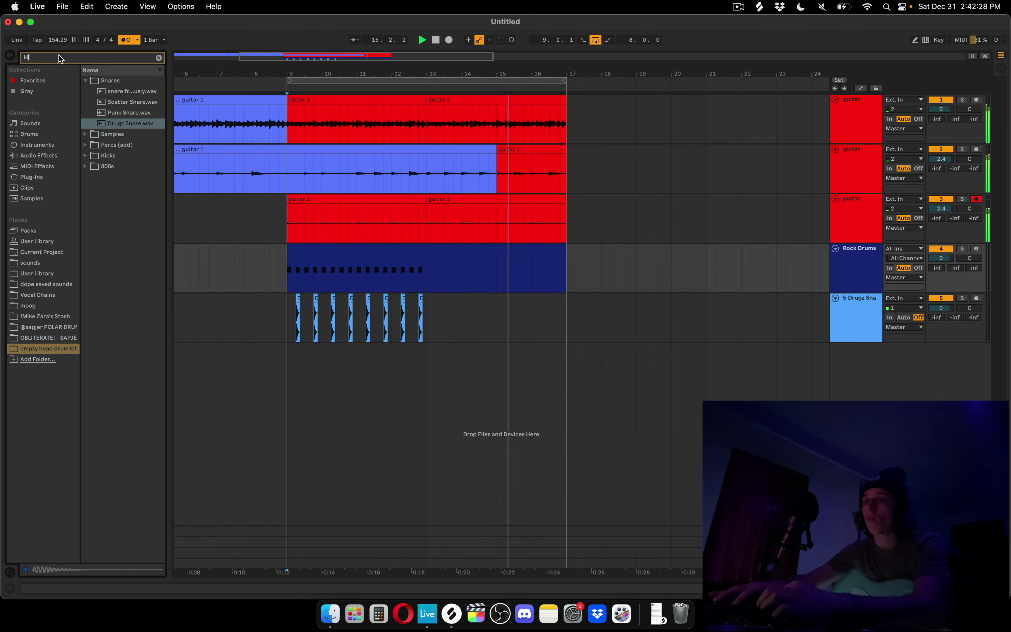
{"action": "type", "text": "ck"}
{"action": "left_click", "coordinate": [106, 81]}
{"action": "left_click", "coordinate": [110, 102]}
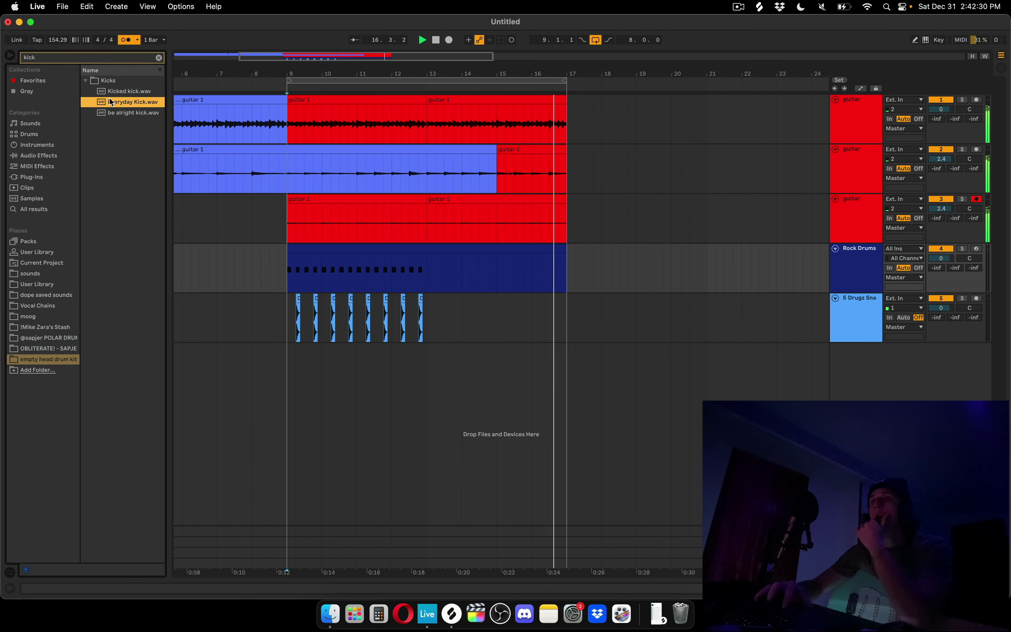
{"action": "left_click", "coordinate": [107, 82]}
{"action": "left_click", "coordinate": [109, 92]}
{"action": "left_click", "coordinate": [104, 112]}
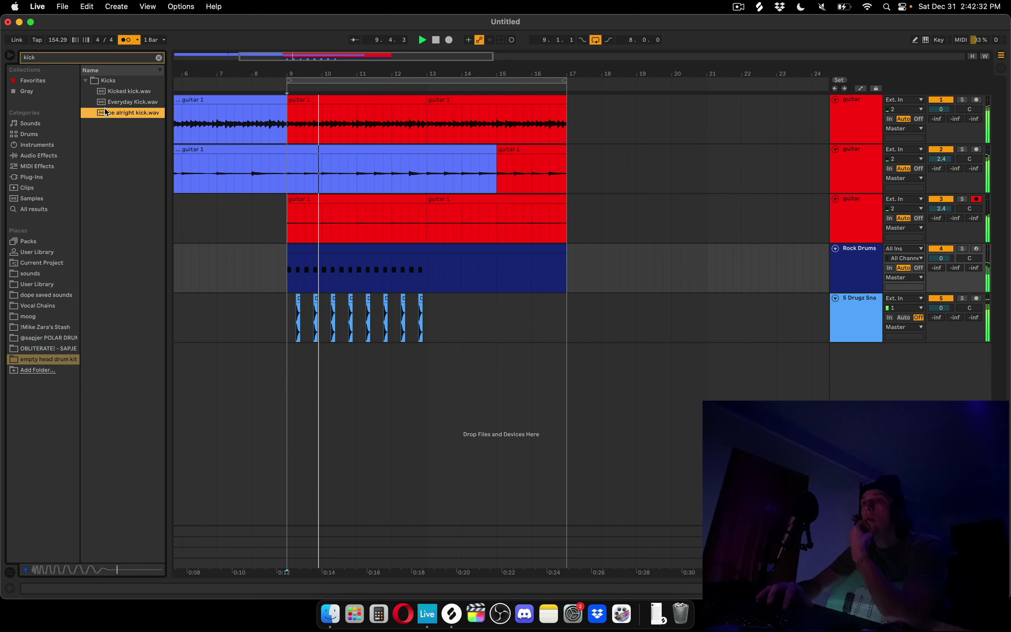
{"action": "left_click_drag", "start_coordinate": [105, 113], "coordinate": [286, 365]}
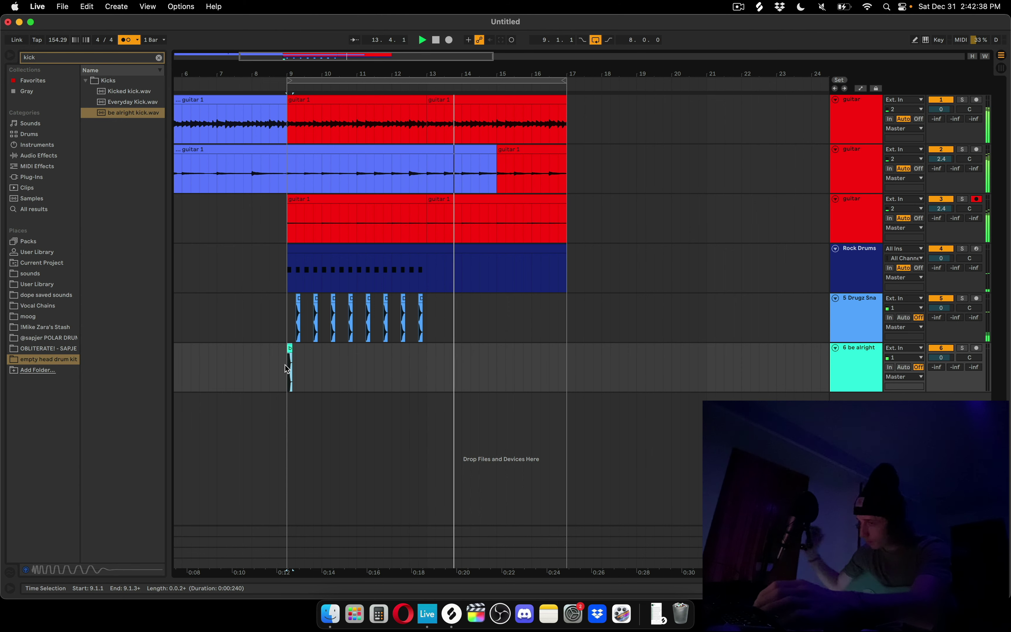
Paste copies of the be alright kick at 9.3.3 and 10.1.1 on its track
{"action": "scroll", "coordinate": [286, 365], "scroll_direction": "up", "scroll_amount": 5}
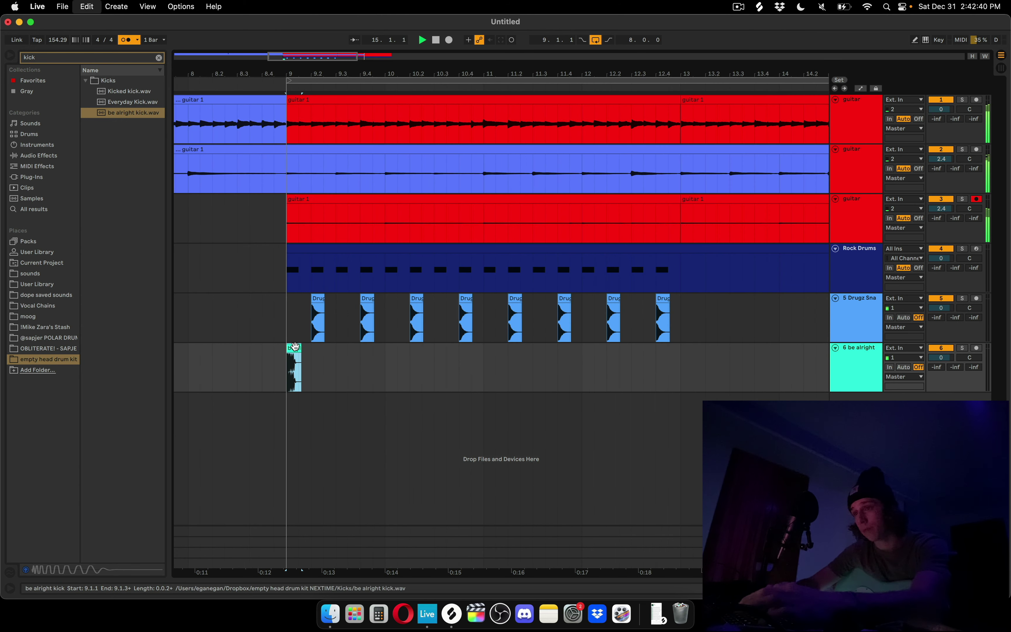
{"action": "key", "text": "space"}
{"action": "key", "text": "space"}
{"action": "left_click", "coordinate": [349, 362]}
{"action": "key", "text": "super+v"}
{"action": "left_click", "coordinate": [387, 363]}
{"action": "key", "text": "super+v"}
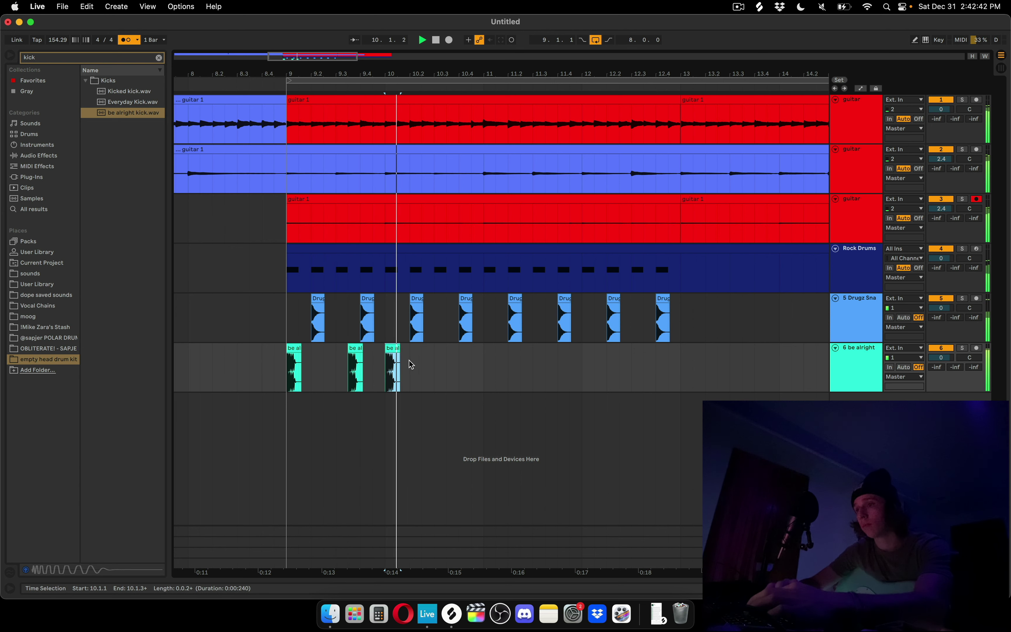
Paste copies of the be alright kick at 10.3.3, 11.1.1 and 11.2.3 on its track
{"action": "left_click", "coordinate": [449, 365]}
{"action": "key", "text": "super+v"}
{"action": "left_click", "coordinate": [485, 364]}
{"action": "key", "text": "super+v"}
{"action": "left_click", "coordinate": [523, 364]}
{"action": "key", "text": "super+v"}
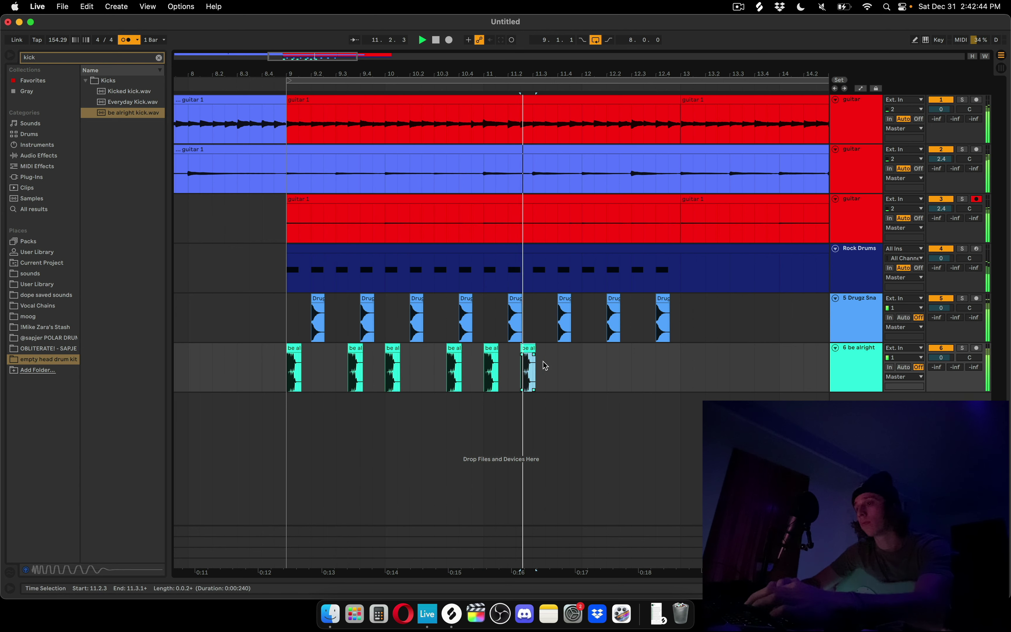
Try an extra kick directly after the 11.2.3 hit, shift it slightly earlier and replay from 11.1.1
{"action": "key", "text": "super+v"}
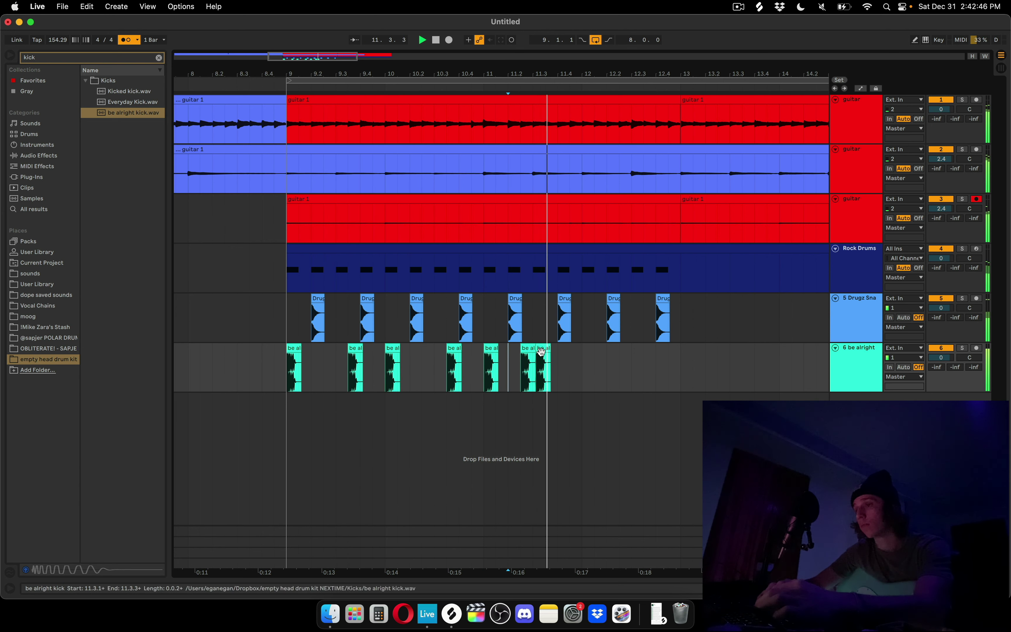
{"action": "left_click_drag", "start_coordinate": [542, 351], "coordinate": [538, 351]}
{"action": "left_click", "coordinate": [479, 361]}
{"action": "key", "text": "space"}
{"action": "key", "text": "space"}
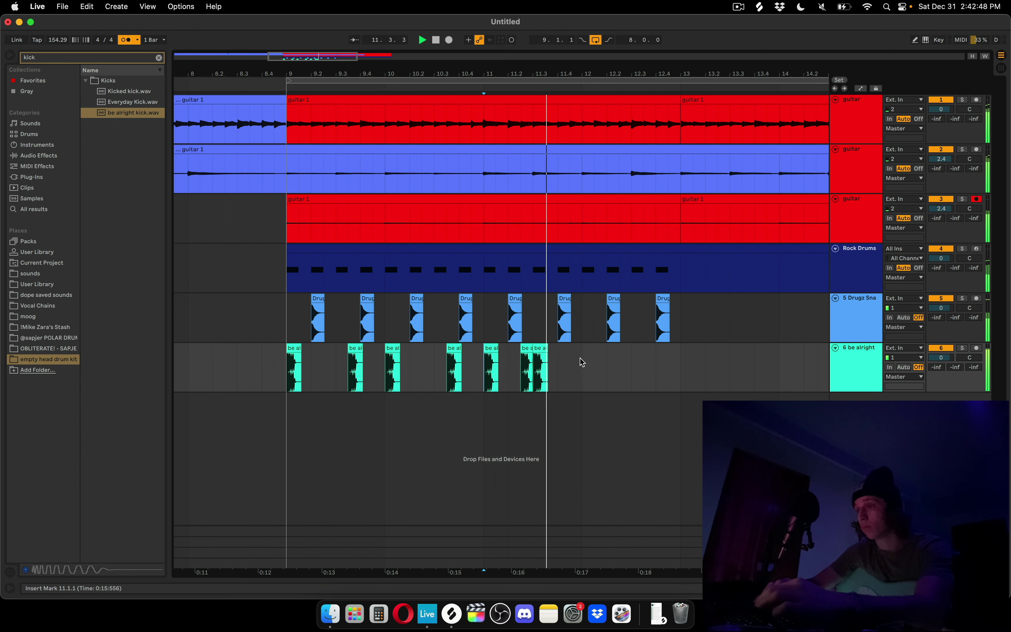
Paste kicks at 12.1.1 and 12.3.3 and delete the extra kick right after the 11.2.3 hit
{"action": "left_click", "coordinate": [582, 359]}
{"action": "key", "text": "super+v"}
{"action": "left_click", "coordinate": [543, 348]}
{"action": "key", "text": "BackSpace"}
{"action": "left_click", "coordinate": [643, 353]}
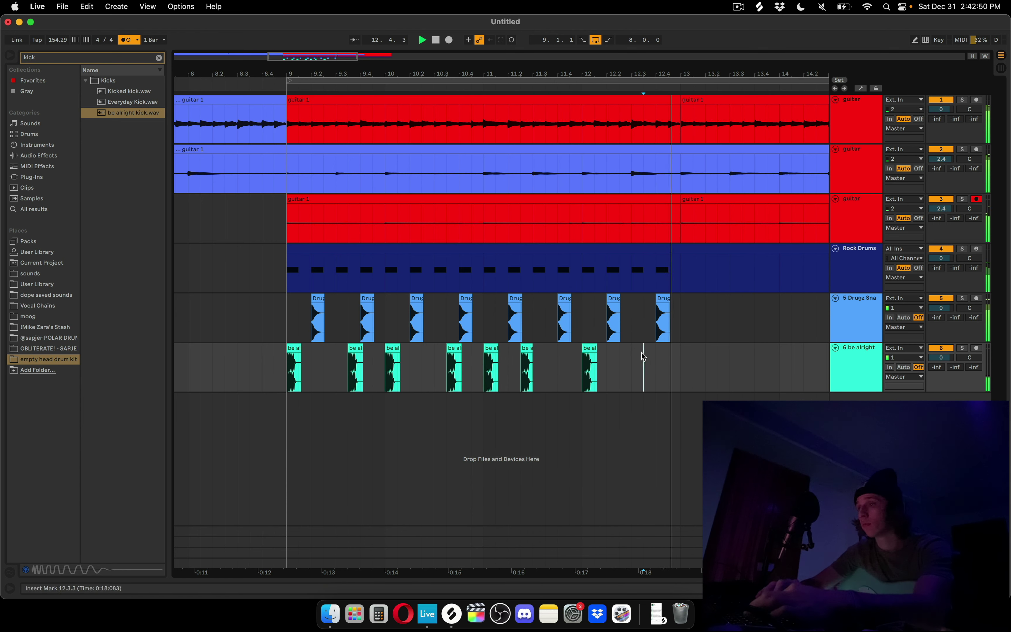
{"action": "key", "text": "super+v"}
Duplicate the snare and kick patterns from bars 9 to 13 onto bars 13 to 17
{"action": "left_click_drag", "start_coordinate": [680, 380], "coordinate": [287, 320]}
{"action": "scroll", "coordinate": [287, 320], "scroll_direction": "down", "scroll_amount": 5}
{"action": "key", "text": "super+d"}
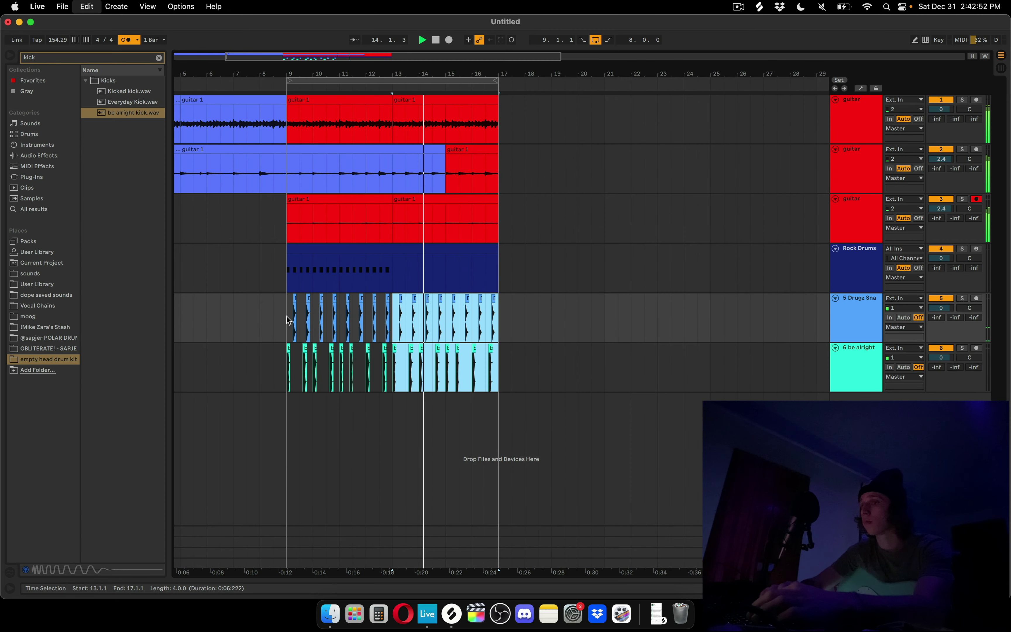
Select the clips on all three guitar tracks and check their shared clip settings
{"action": "left_click", "coordinate": [233, 266]}
{"action": "left_click_drag", "start_coordinate": [525, 237], "coordinate": [122, 66]}
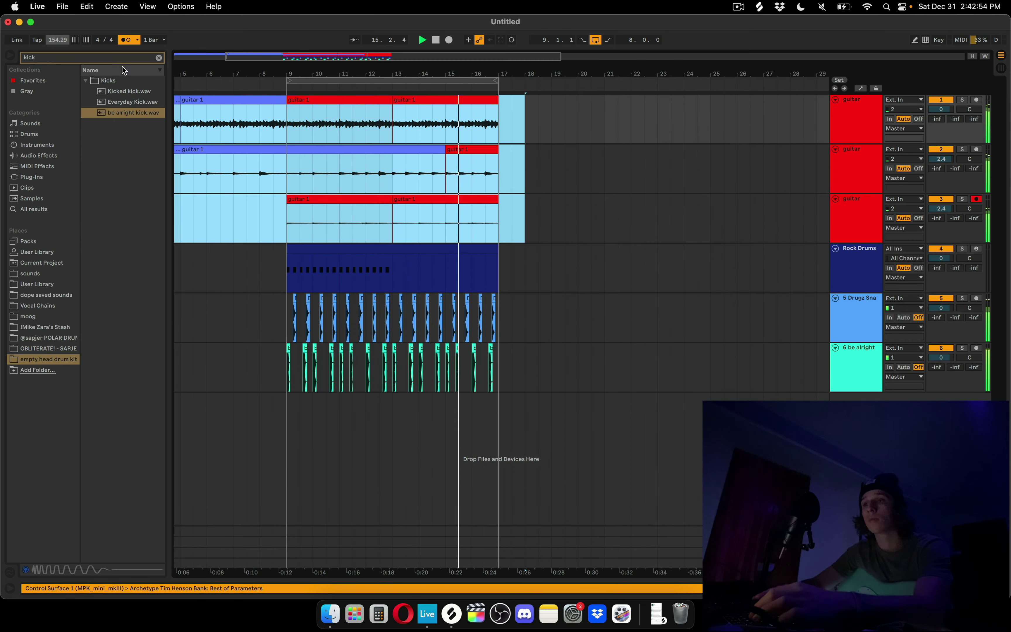
{"action": "scroll", "coordinate": [408, 244], "scroll_direction": "down", "scroll_amount": 5}
{"action": "key", "text": "shift+Tab"}
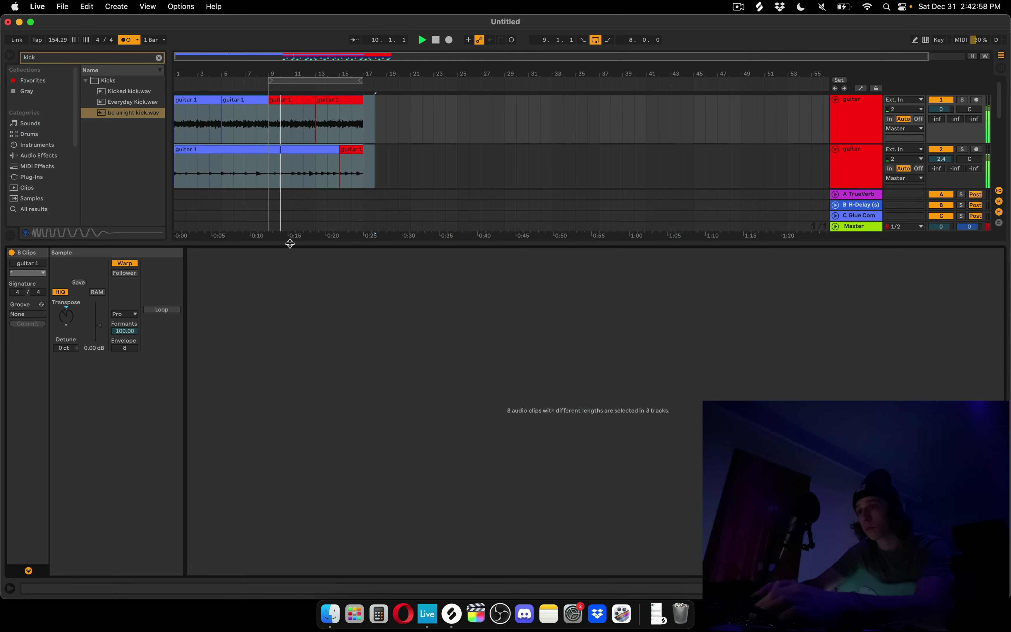
{"action": "key", "text": "alt+super+l"}
{"action": "scroll", "coordinate": [347, 305], "scroll_direction": "up", "scroll_amount": 5}
{"action": "scroll", "coordinate": [347, 306], "scroll_direction": "left", "scroll_amount": 5}
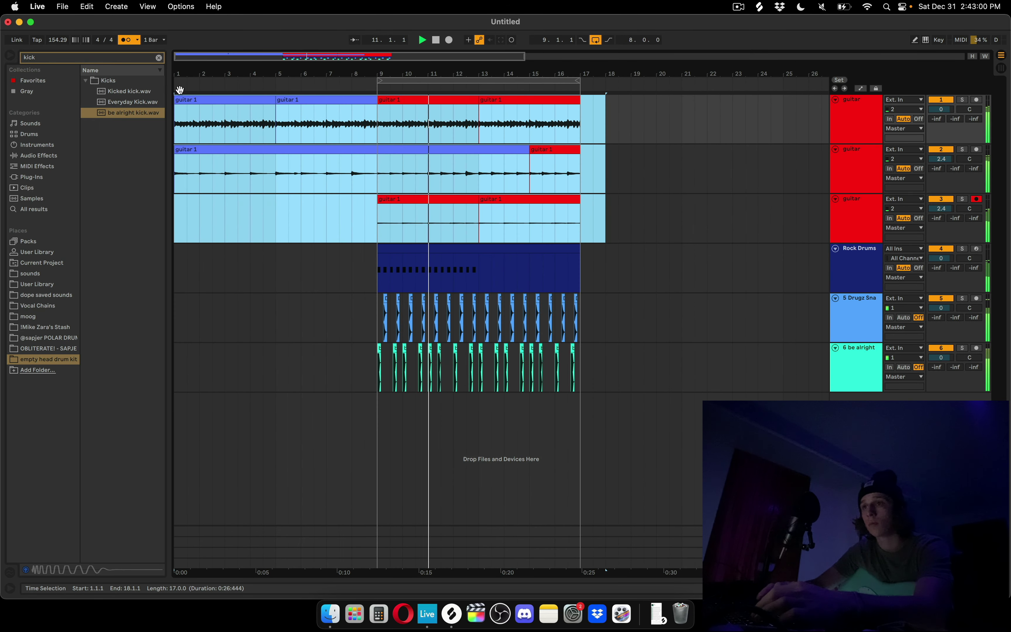
Turn off the metronome and lower the Rock Drums, snare and kick tracks together to -1.7 dB
{"action": "left_click", "coordinate": [124, 40]}
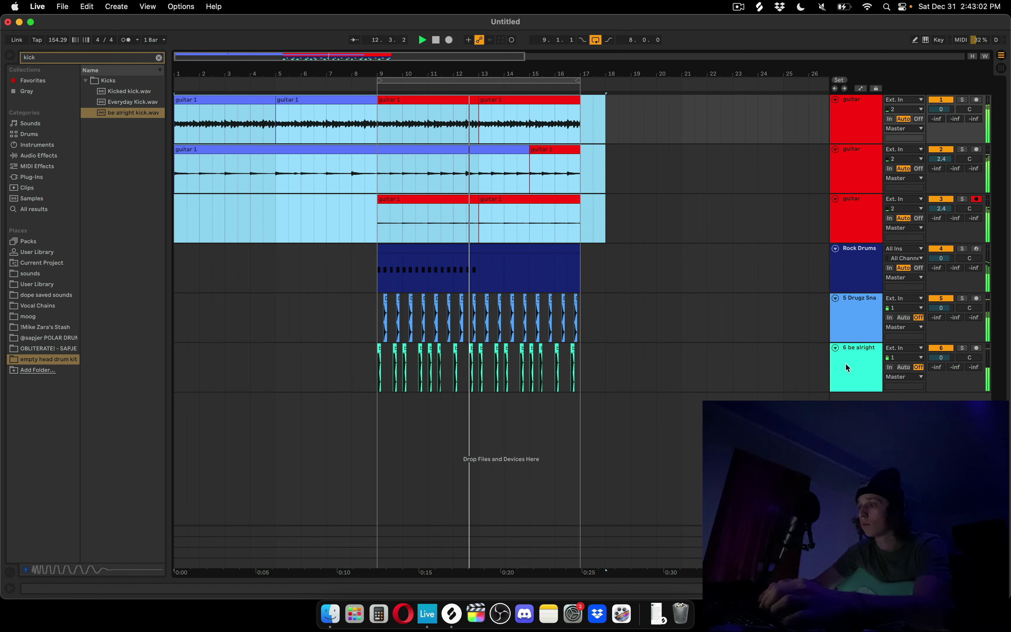
{"action": "left_click_drag", "start_coordinate": [847, 367], "coordinate": [848, 269]}
{"action": "left_click_drag", "start_coordinate": [942, 261], "coordinate": [942, 265]}
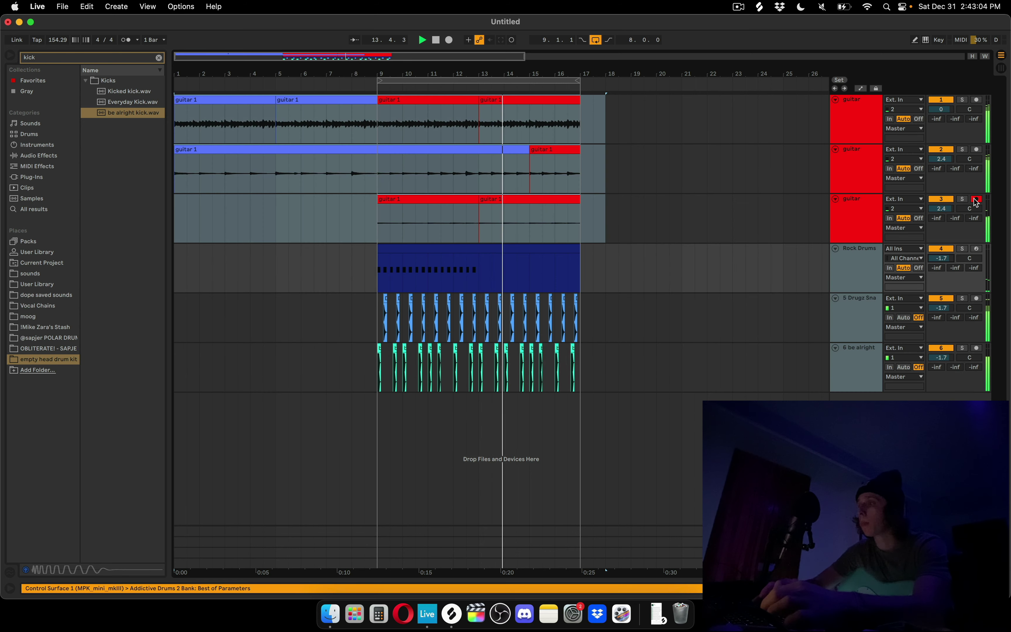
Duplicate the third guitar track and clear the clips from the copy
{"action": "left_click", "coordinate": [641, 241]}
{"action": "left_click", "coordinate": [849, 218]}
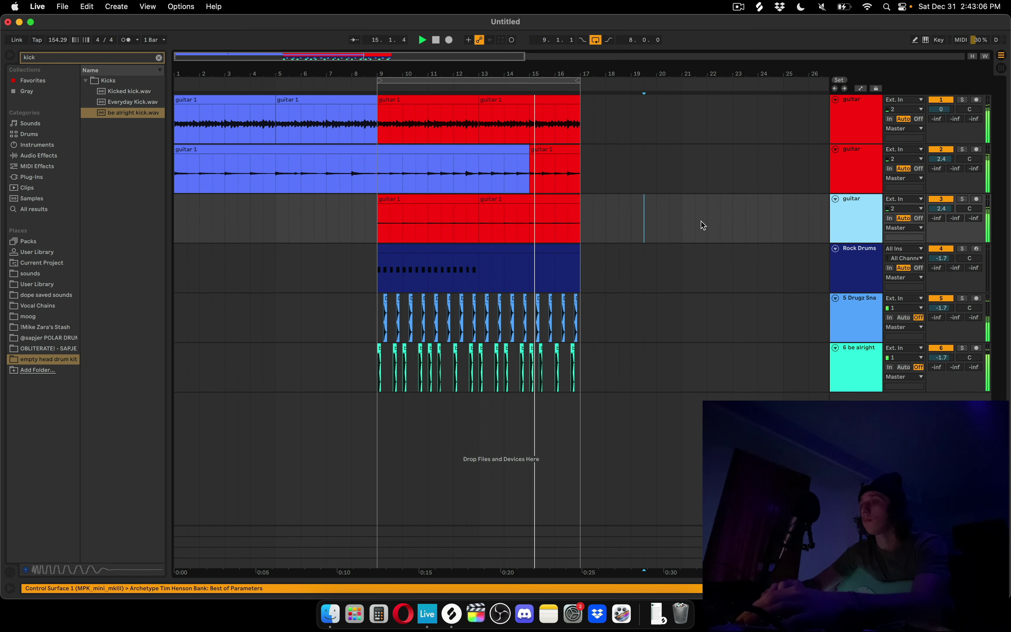
{"action": "key", "text": "super+d"}
{"action": "left_click_drag", "start_coordinate": [622, 250], "coordinate": [222, 252]}
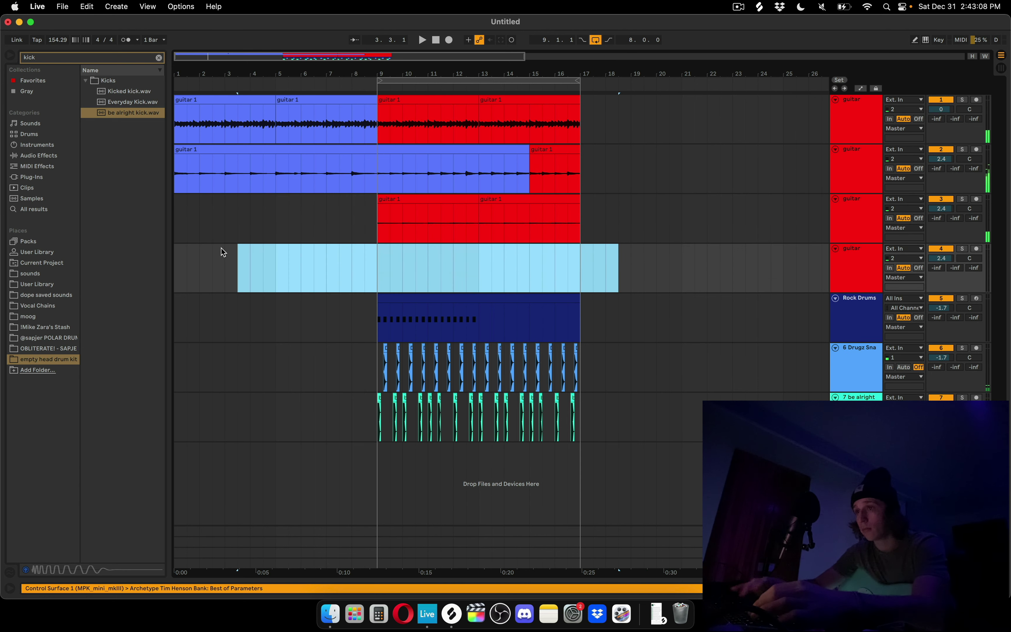
Mute the second guitar track and set the third guitar track's volume to 0.7 dB while playing from bar 9
{"action": "left_click", "coordinate": [940, 149]}
{"action": "key", "text": "space"}
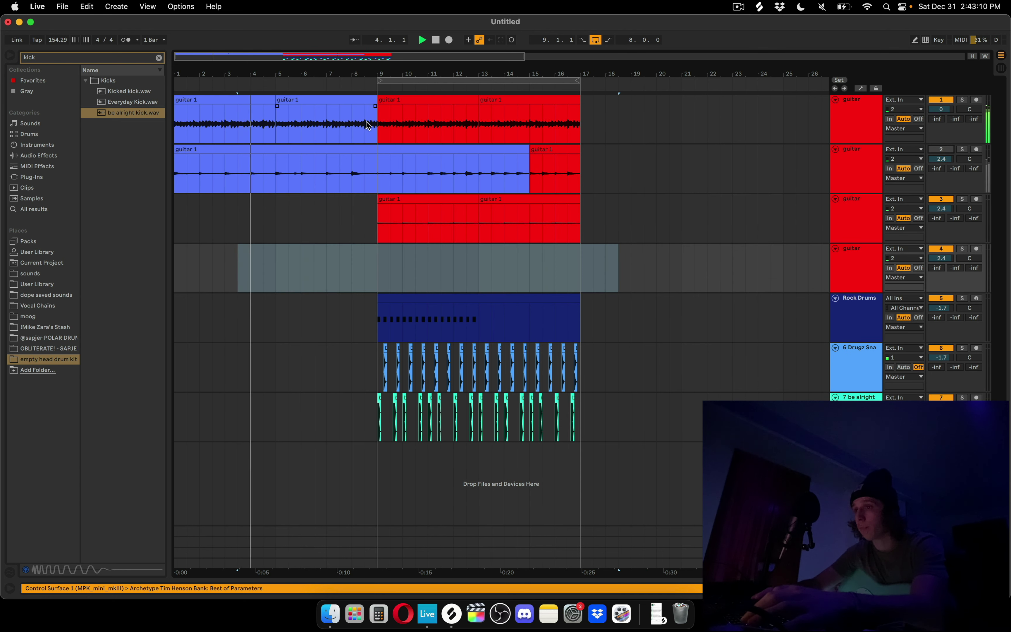
{"action": "left_click", "coordinate": [376, 125]}
{"action": "key", "text": "space"}
{"action": "key", "text": "space"}
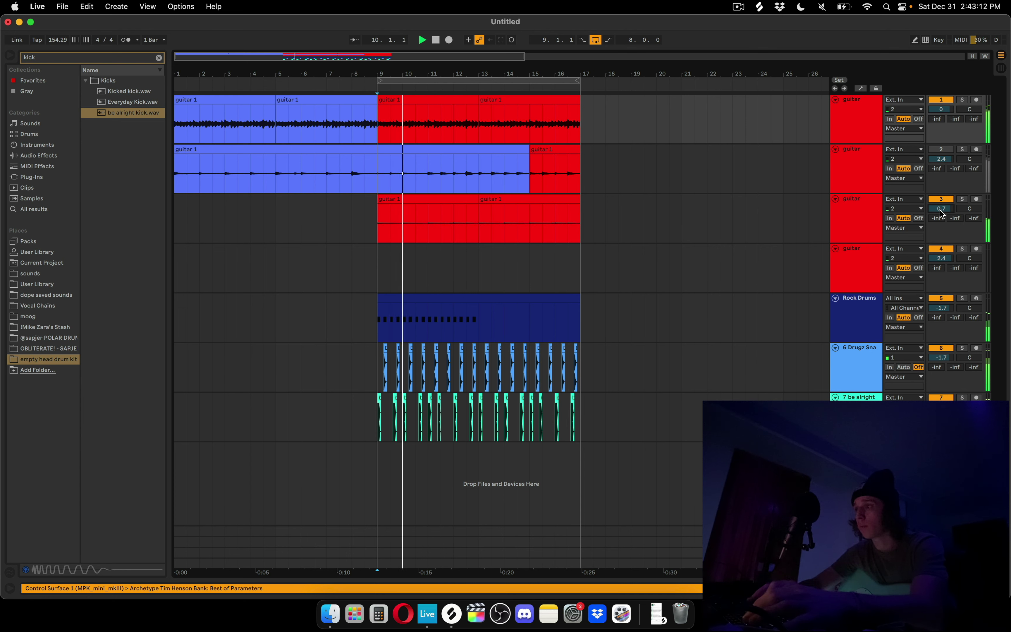
{"action": "left_click", "coordinate": [941, 212]}
Arm the fourth guitar track at 3.6 dB and record a new guitar take on it from bar 9
{"action": "left_click", "coordinate": [976, 249]}
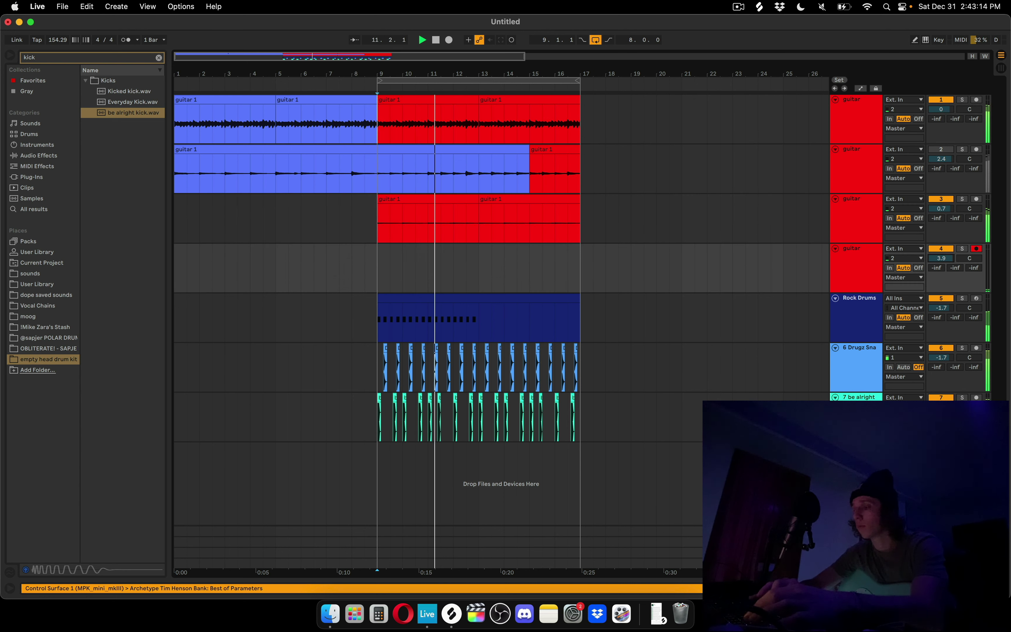
{"action": "left_click_drag", "start_coordinate": [948, 256], "coordinate": [948, 258]}
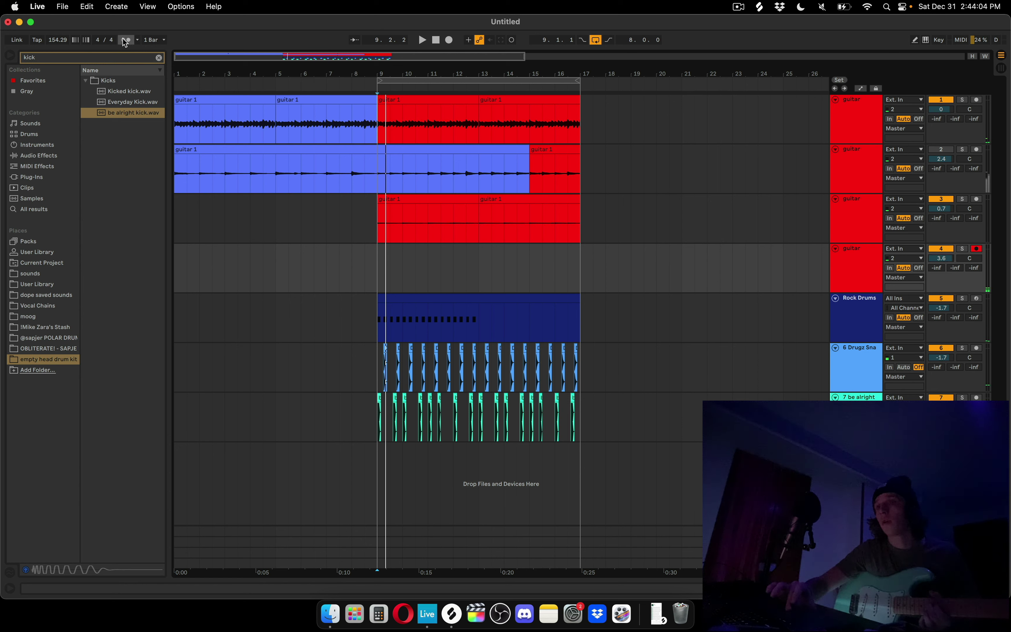
{"action": "left_click", "coordinate": [449, 40]}
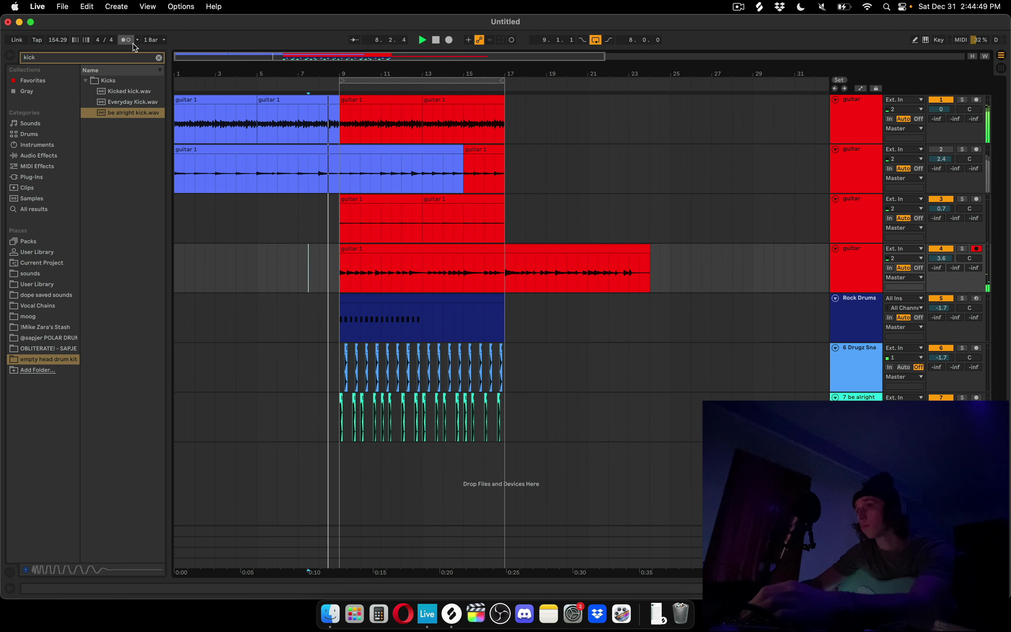
Open the new take on the fourth guitar track in the clip editor and select its whole waveform
{"action": "scroll", "coordinate": [407, 281], "scroll_direction": "up", "scroll_amount": 3}
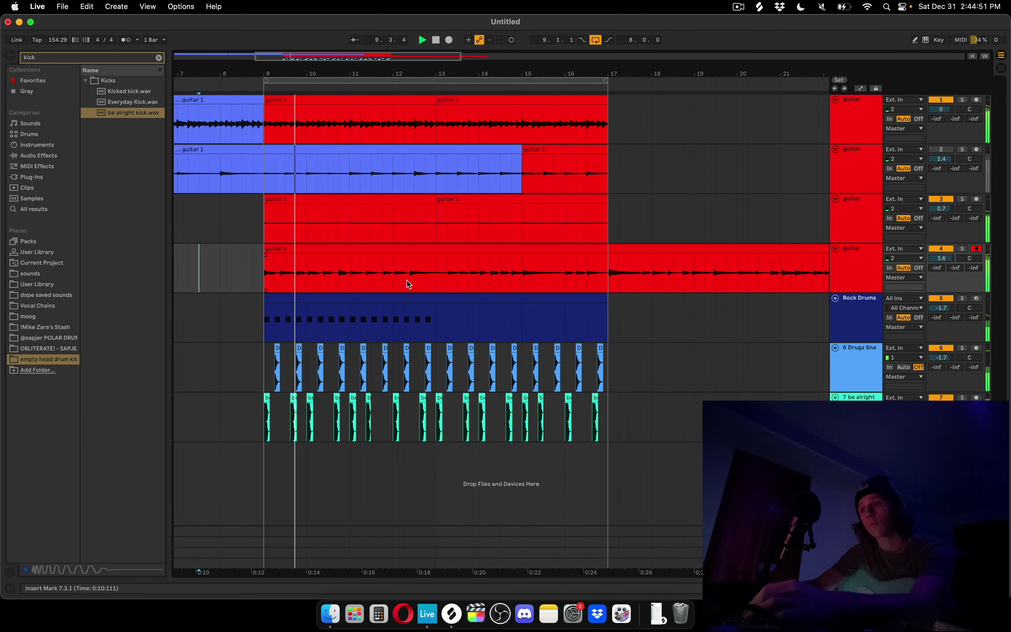
{"action": "scroll", "coordinate": [407, 281], "scroll_direction": "left", "scroll_amount": 5}
{"action": "left_click", "coordinate": [412, 250]}
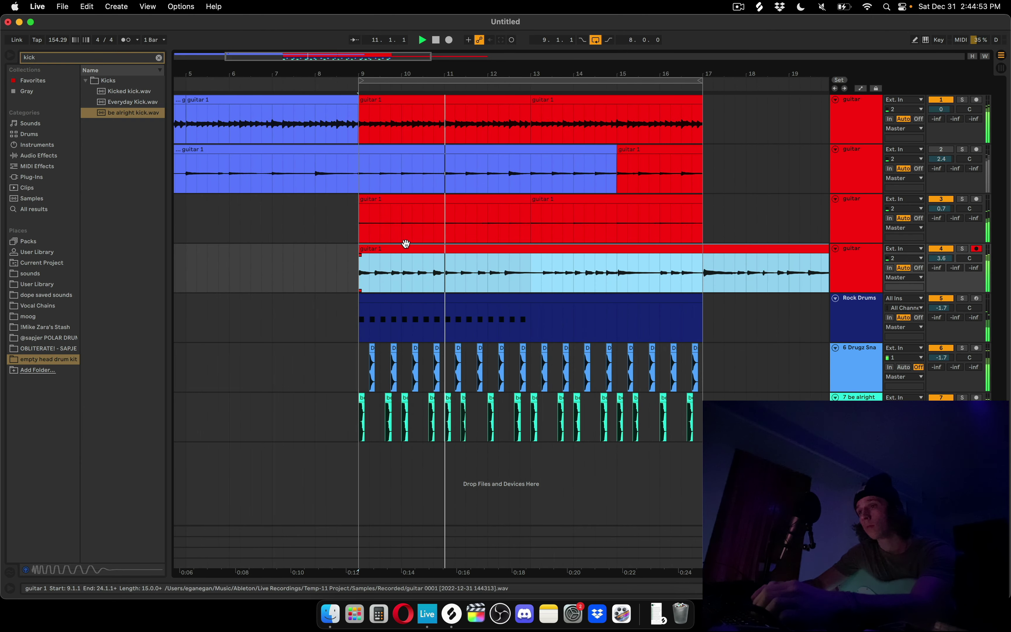
{"action": "double_click", "coordinate": [407, 247]}
{"action": "left_click", "coordinate": [420, 393]}
{"action": "key", "text": "super+a"}
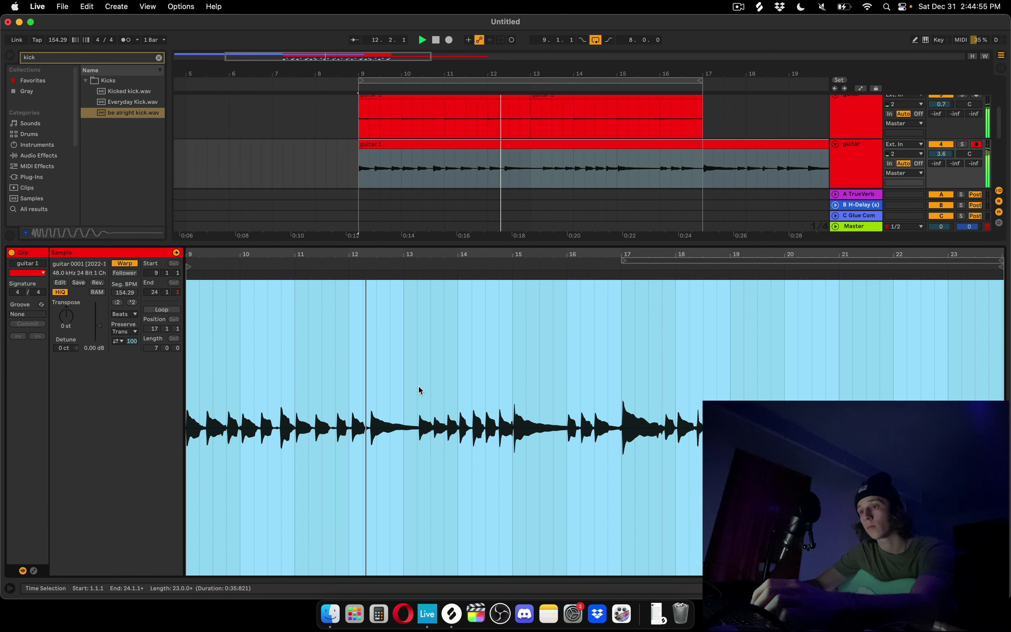
{"action": "right_click", "coordinate": [418, 387]}
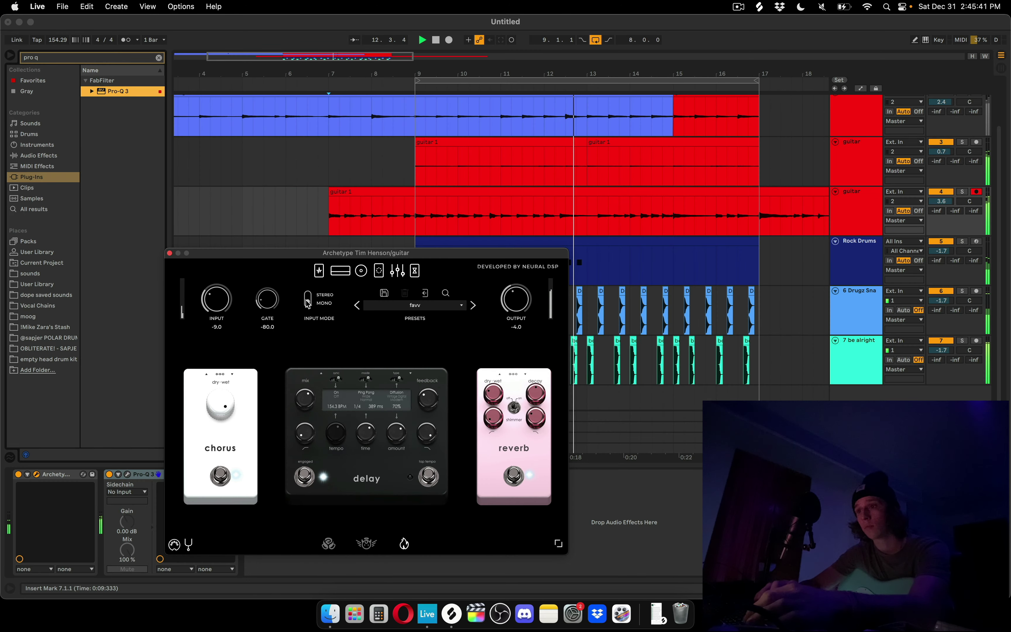
Close the Archetype Tim Henson plug-in window and hide the device chain
{"action": "left_click", "coordinate": [169, 253]}
{"action": "scroll", "coordinate": [372, 266], "scroll_direction": "down", "scroll_amount": 5}
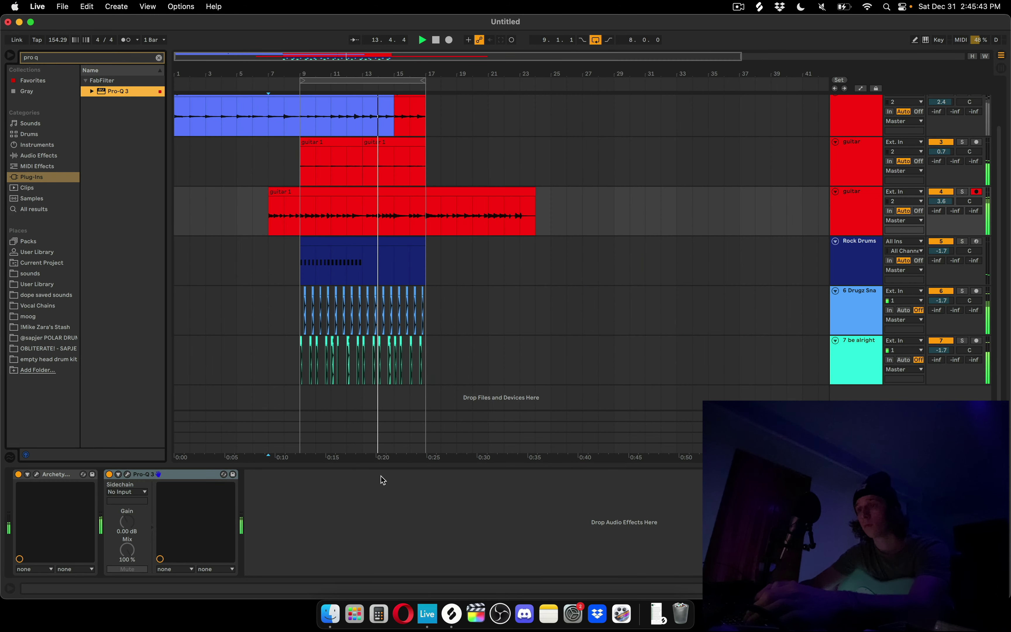
{"action": "left_click", "coordinate": [365, 471]}
{"action": "left_click", "coordinate": [354, 459]}
{"action": "key", "text": "super+alt+l"}
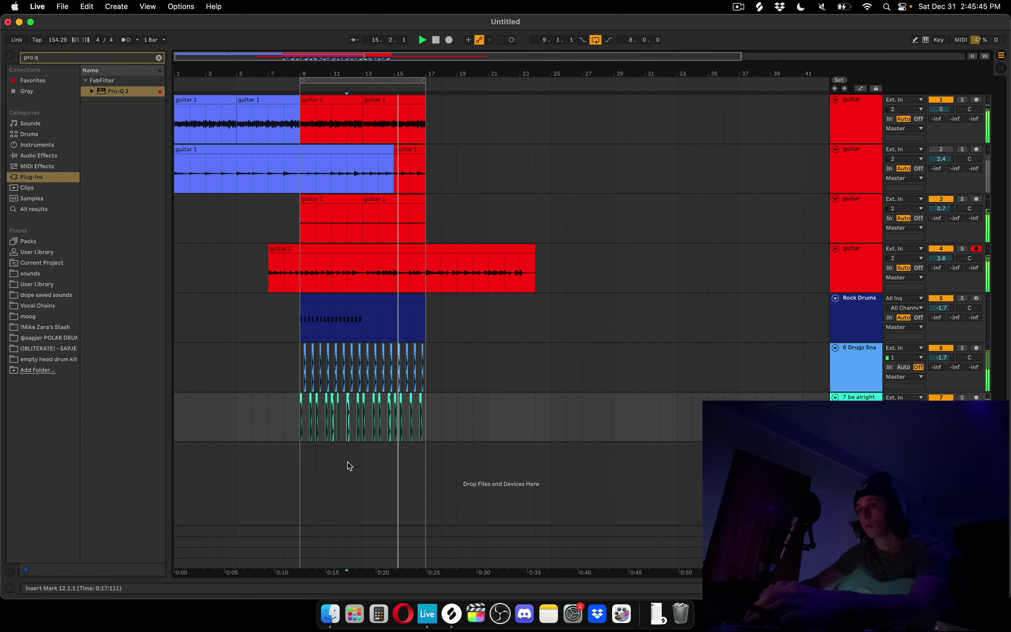
Duplicate bars 9 to 13 of the fourth guitar track onto bar 13 and delete its audio after bar 17
{"action": "left_click", "coordinate": [301, 278]}
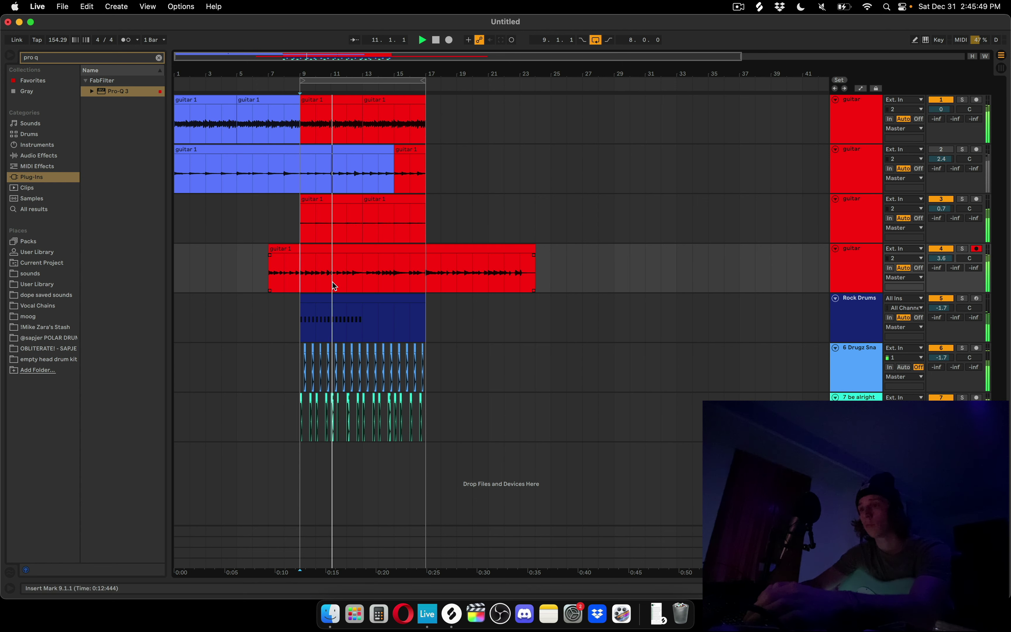
{"action": "left_click_drag", "start_coordinate": [346, 277], "coordinate": [360, 274]}
{"action": "left_click", "coordinate": [301, 278], "text": "shift"}
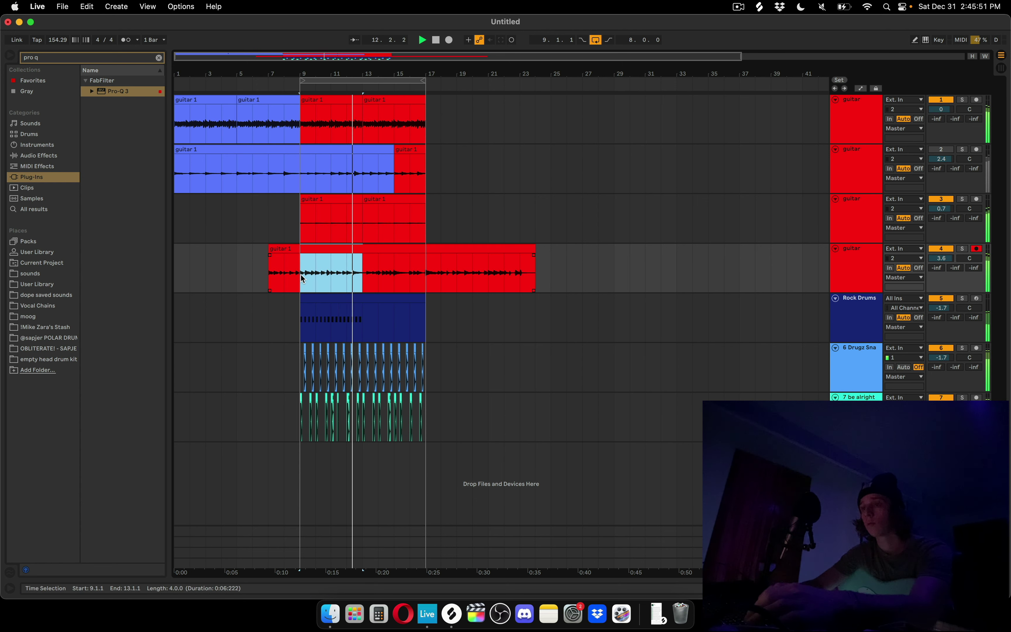
{"action": "key", "text": "super+d"}
{"action": "left_click_drag", "start_coordinate": [427, 274], "coordinate": [613, 274]}
{"action": "key", "text": "Delete"}
Unmute the second guitar track while playing from bar 5 and remove the fourth guitar track's audio before bar 9
{"action": "left_click", "coordinate": [237, 207]}
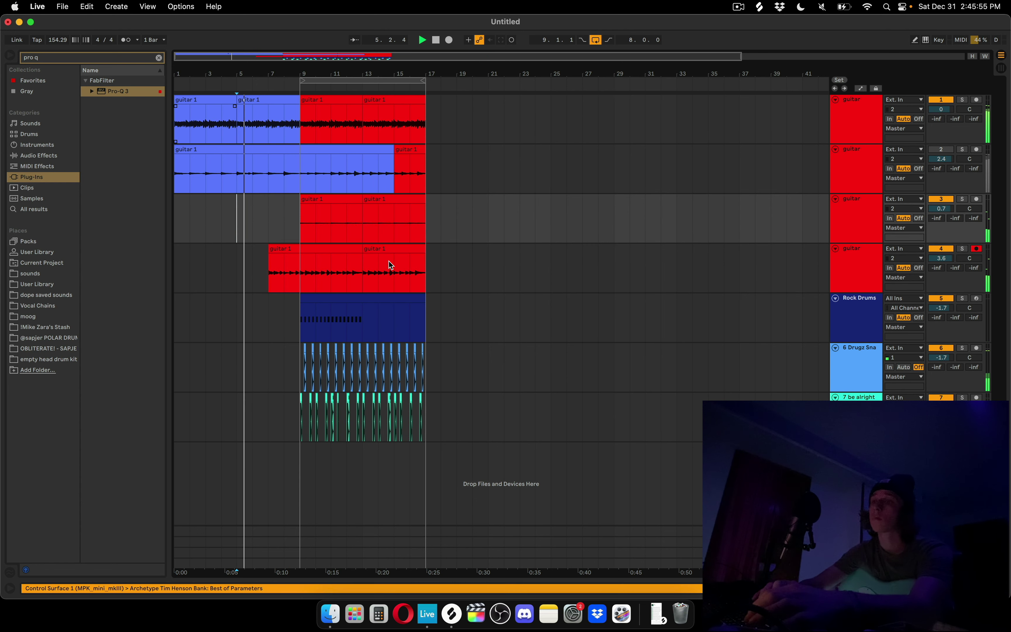
{"action": "left_click", "coordinate": [632, 179]}
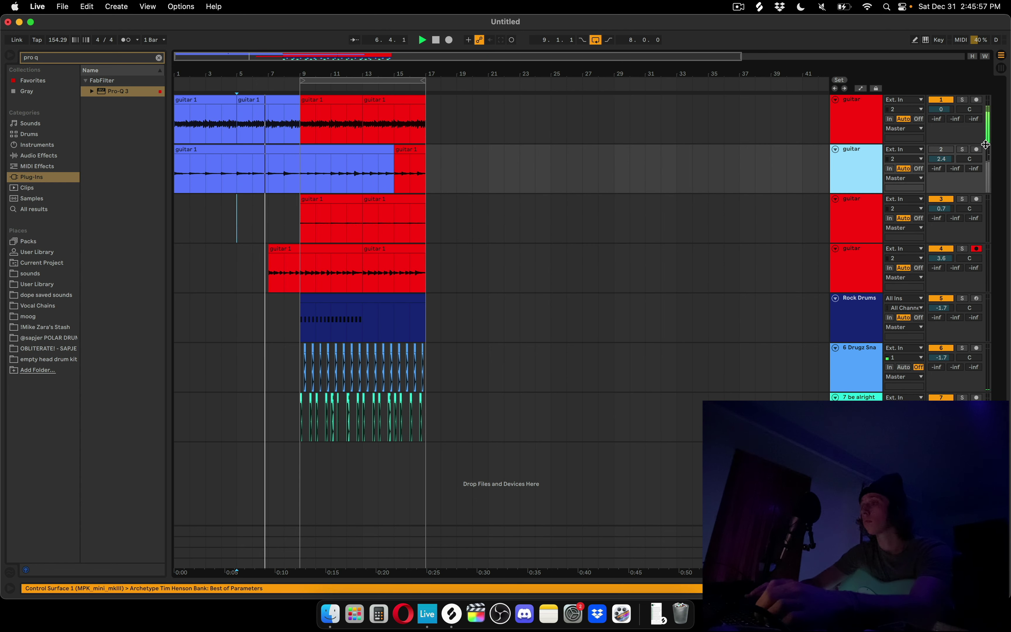
{"action": "left_click", "coordinate": [502, 257]}
{"action": "key", "text": "minus"}
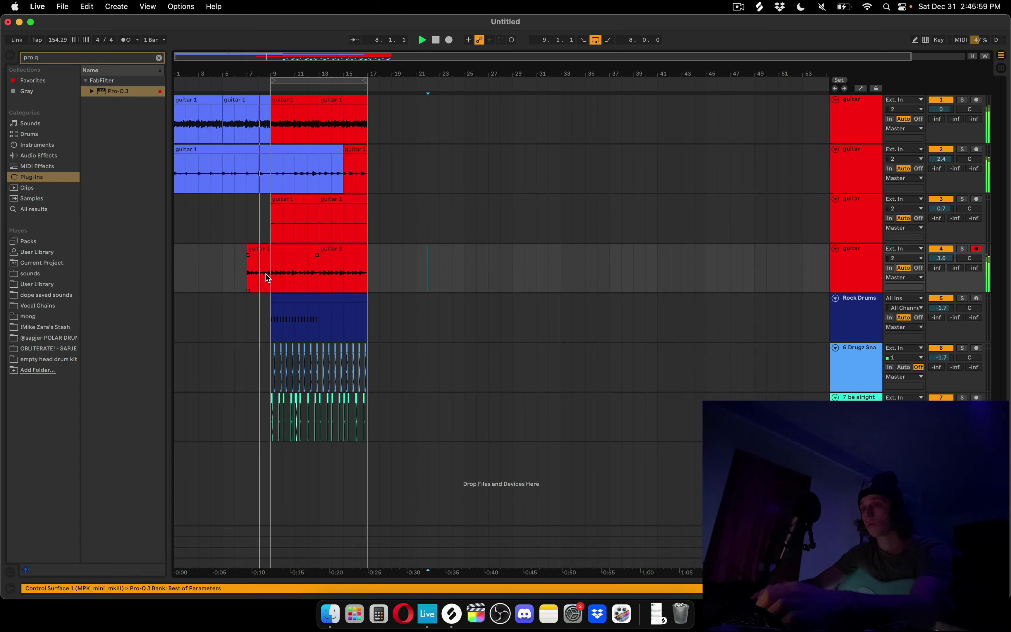
Copy the whole arrangement and paste it at bar 41
{"action": "key", "text": "super+a"}
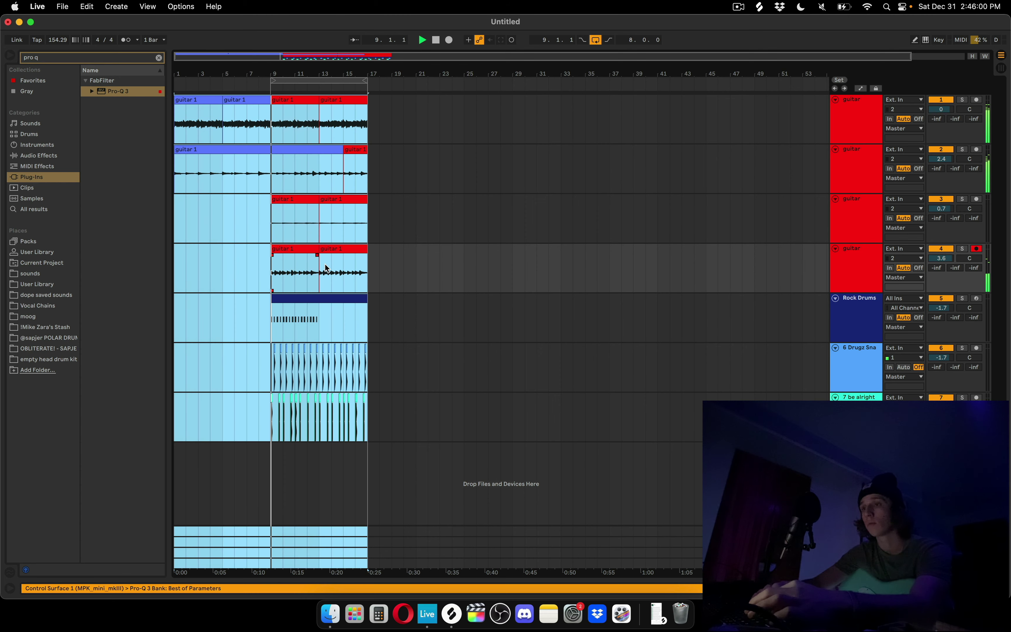
{"action": "left_click", "coordinate": [657, 105]}
{"action": "key", "text": "super+v"}
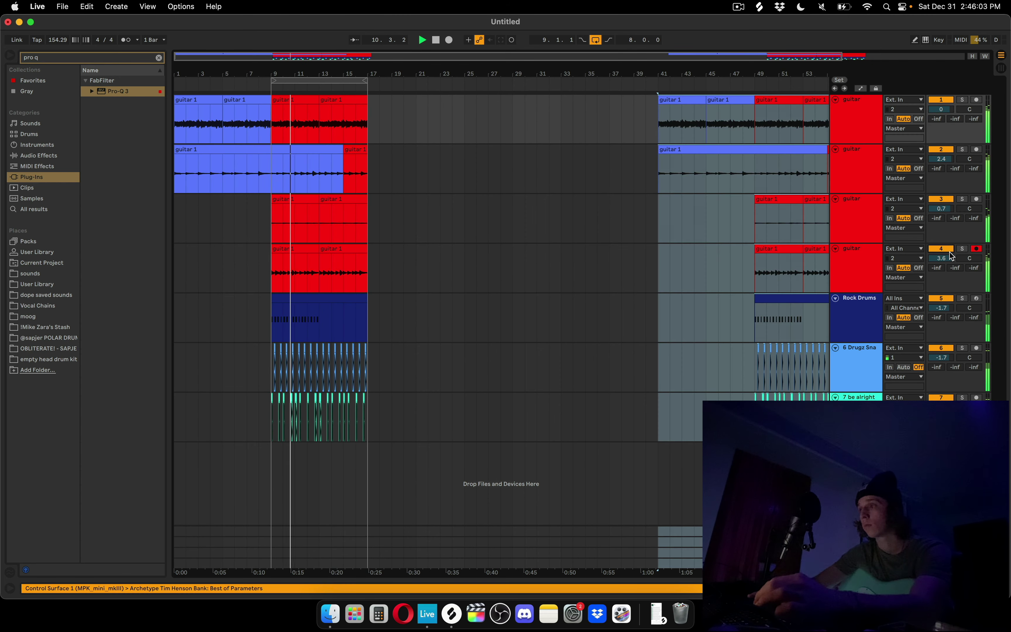
Mute the fourth guitar track and select the original section from bar 1 to bar 18 across all tracks
{"action": "left_click", "coordinate": [440, 318]}
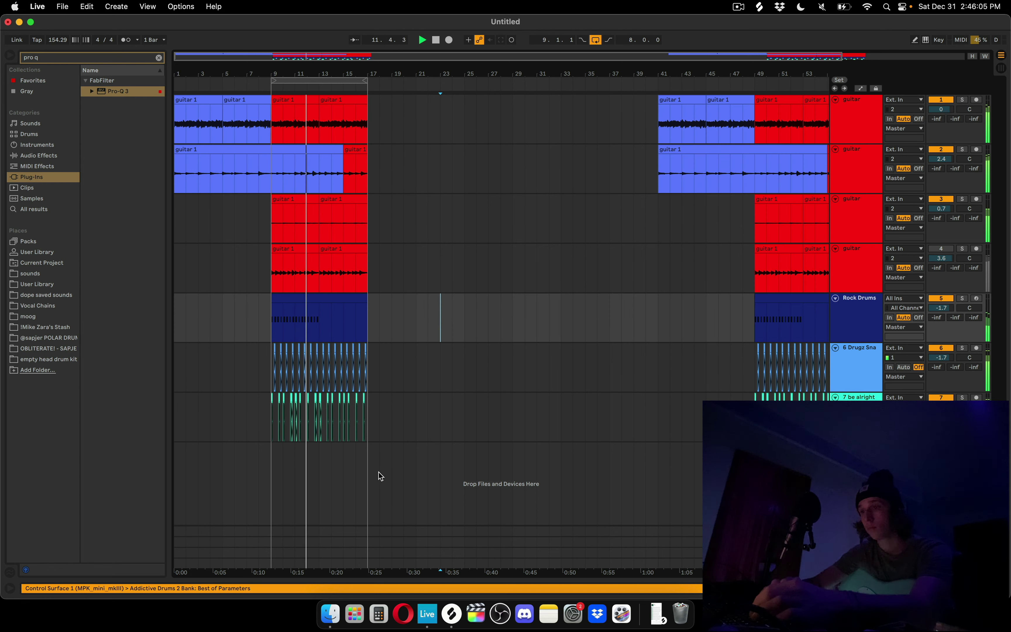
{"action": "left_click_drag", "start_coordinate": [378, 472], "coordinate": [222, 100]}
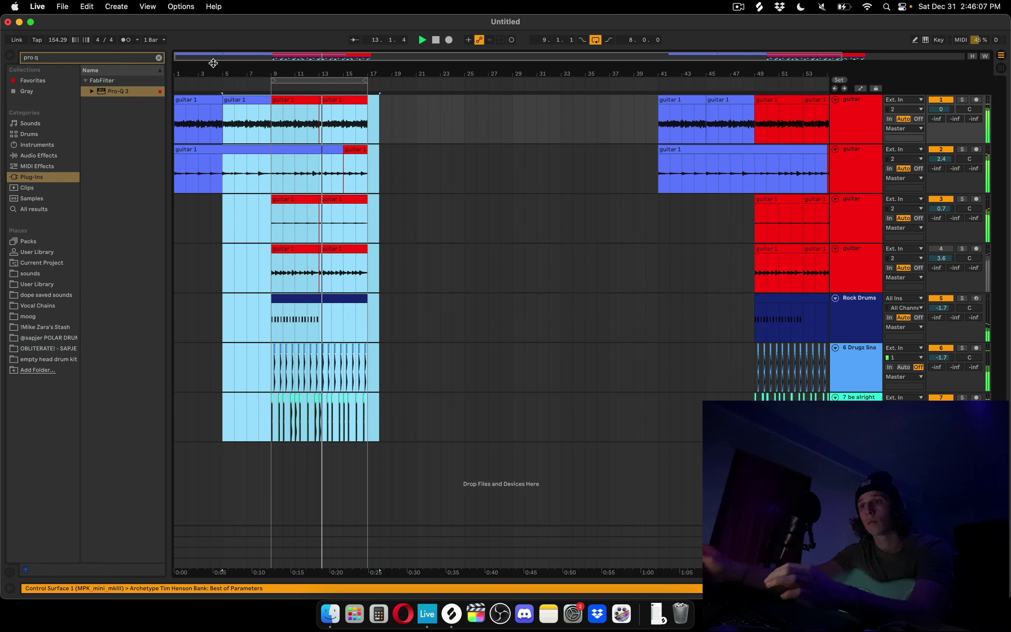
{"action": "left_click_drag", "start_coordinate": [372, 422], "coordinate": [178, 118]}
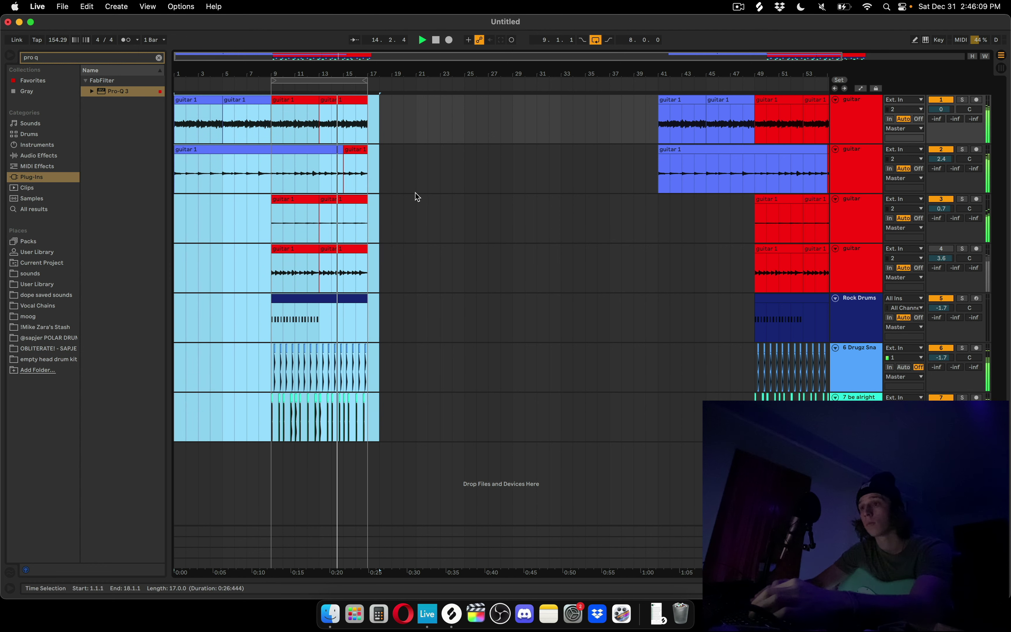
Split the second guitar track's clip at bar 5, delete its part from bar 1 to 5 and play from the start
{"action": "left_click", "coordinate": [200, 152]}
{"action": "left_click_drag", "start_coordinate": [222, 164], "coordinate": [138, 163]}
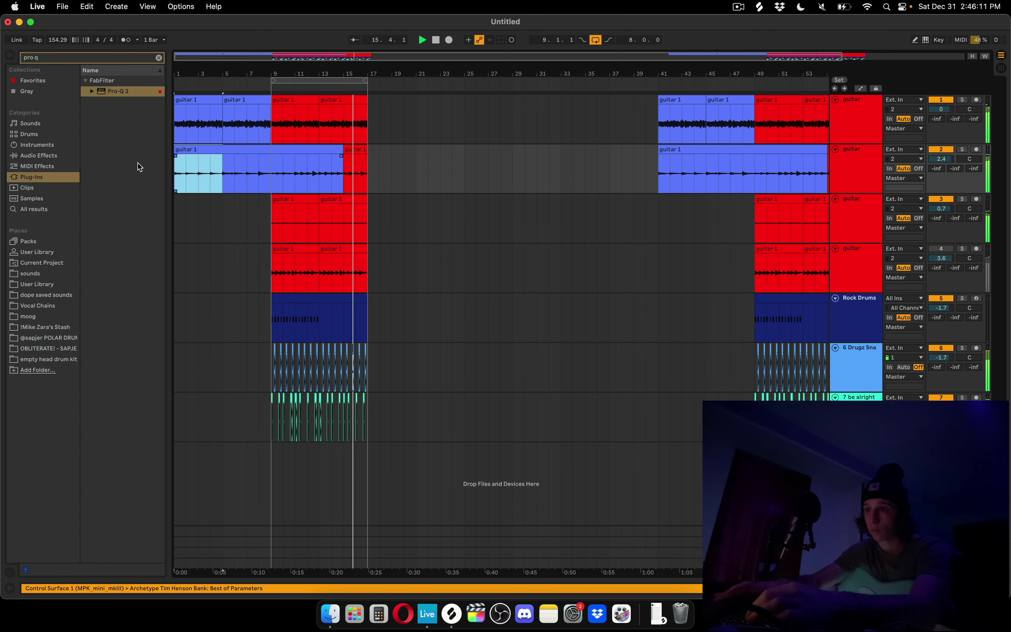
{"action": "key", "text": "super+e"}
{"action": "key", "text": "space"}
{"action": "key", "text": "space"}
{"action": "key", "text": "Delete"}
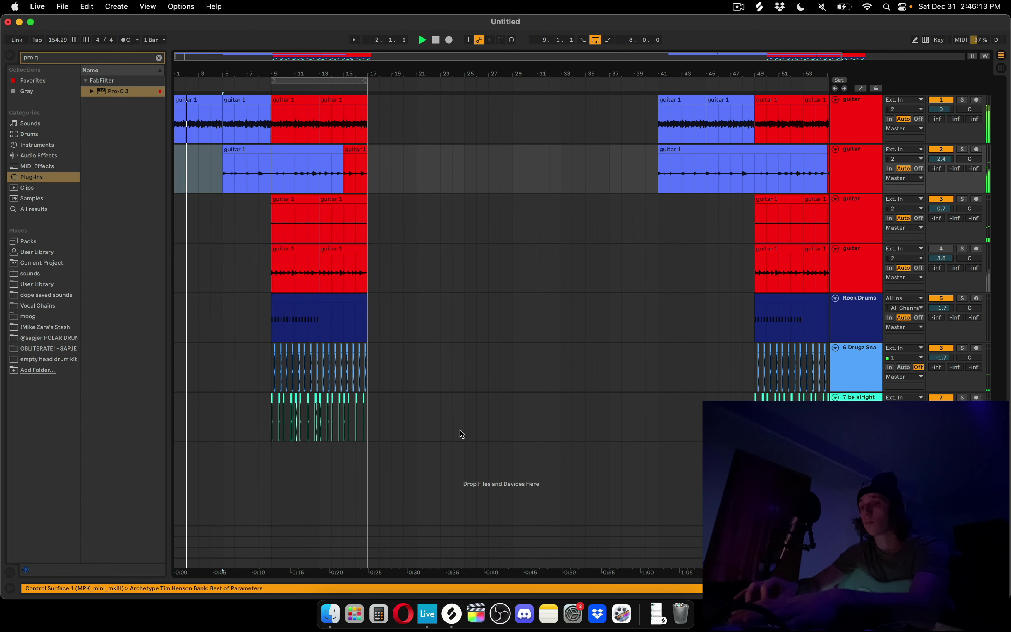
Extend the third guitar track's part back to fill bars 5 to 9 and turn off arrangement looping
{"action": "scroll", "coordinate": [459, 430], "scroll_direction": "up", "scroll_amount": 3}
{"action": "scroll", "coordinate": [460, 430], "scroll_direction": "left", "scroll_amount": 5}
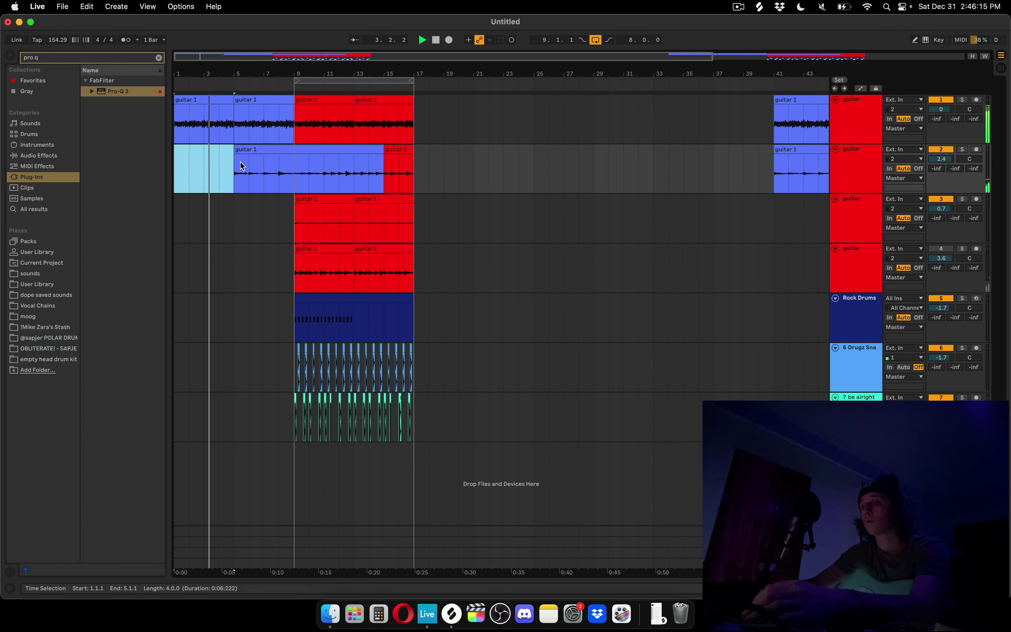
{"action": "left_click_drag", "start_coordinate": [312, 208], "coordinate": [250, 198]}
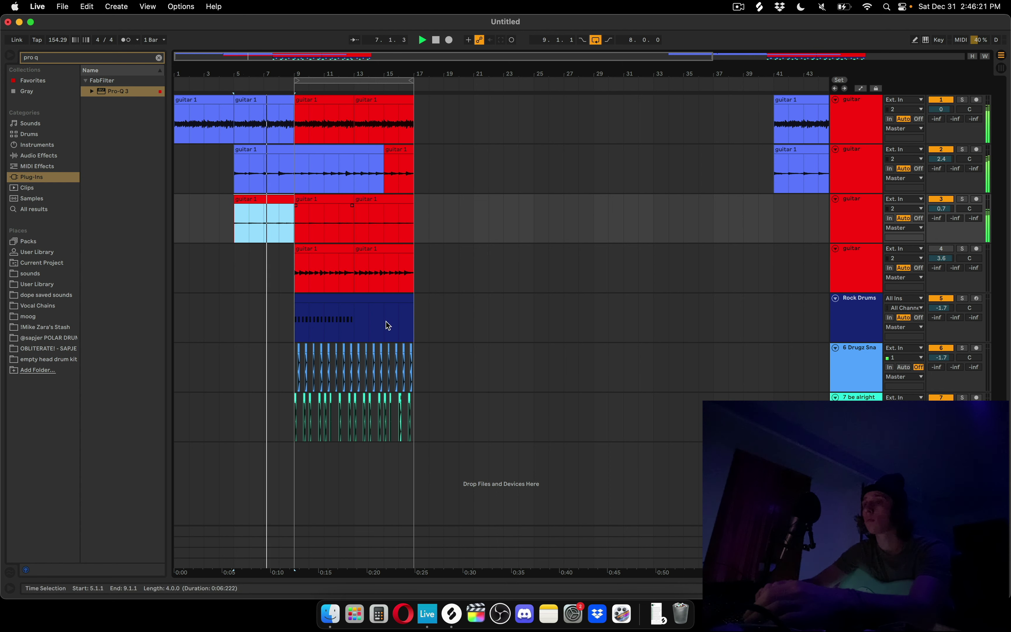
{"action": "key", "text": "super+l"}
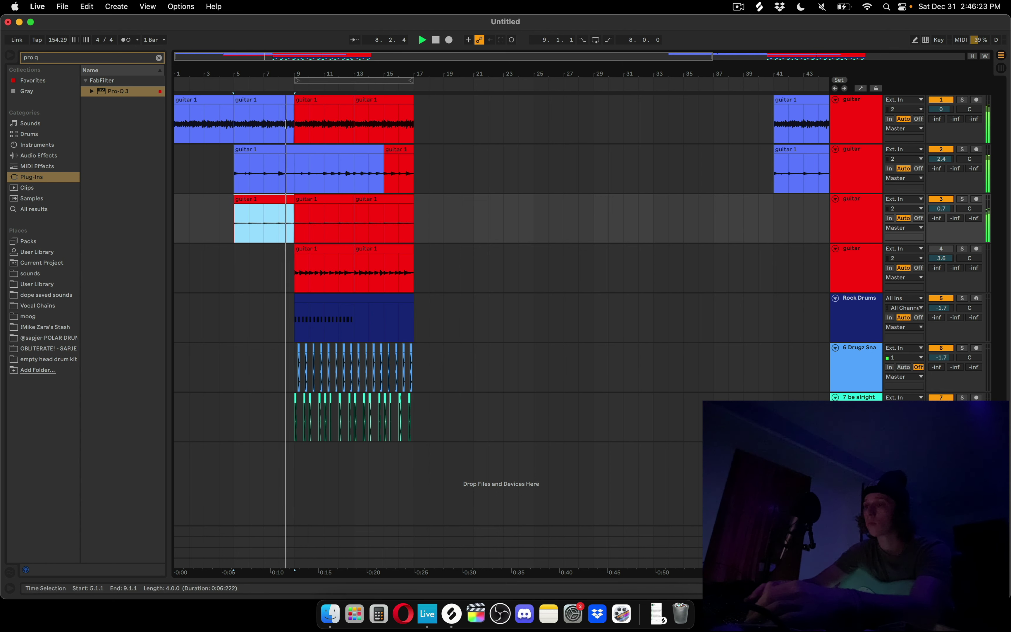
Open the Rock Drums clip and add extra D#2 notes at 1.3.3 and 4.3.3
{"action": "double_click", "coordinate": [377, 311]}
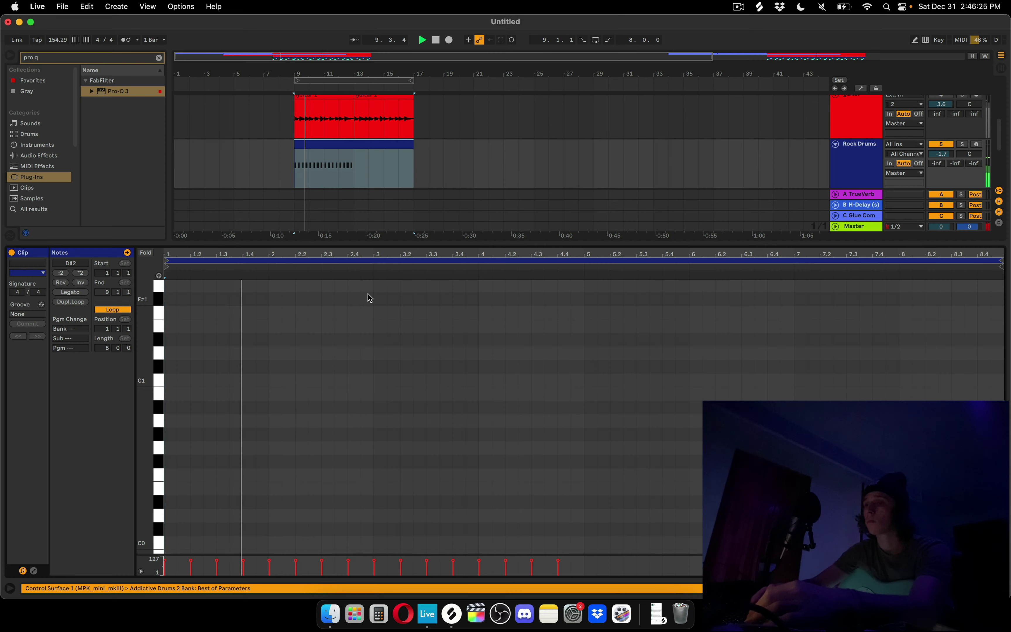
{"action": "scroll", "coordinate": [205, 455], "scroll_direction": "up", "scroll_amount": 2}
{"action": "key", "text": "space"}
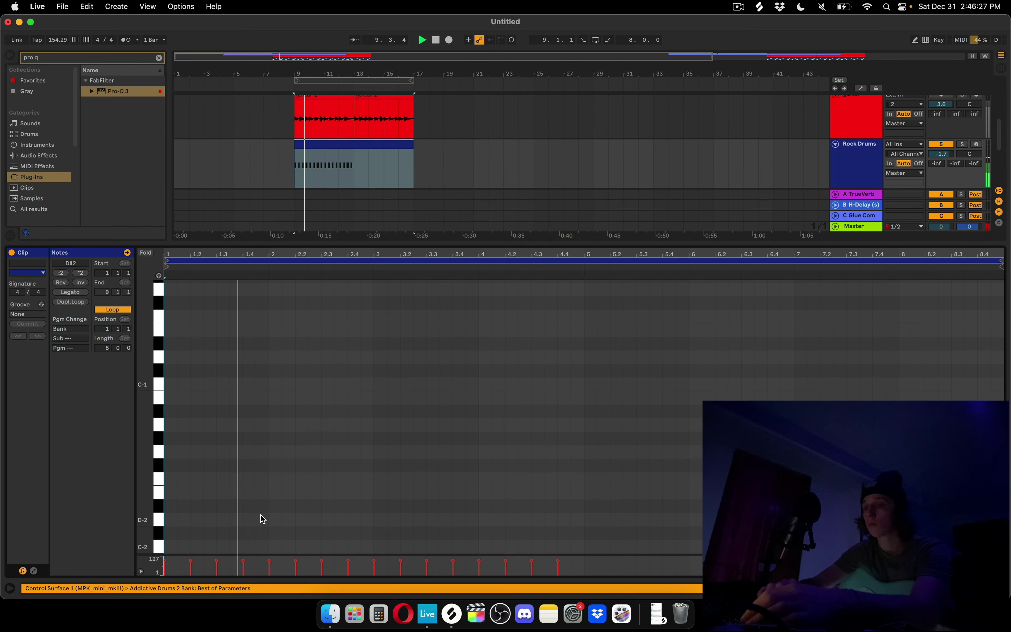
{"action": "scroll", "coordinate": [245, 479], "scroll_direction": "up", "scroll_amount": 8}
{"action": "double_click", "coordinate": [236, 437]}
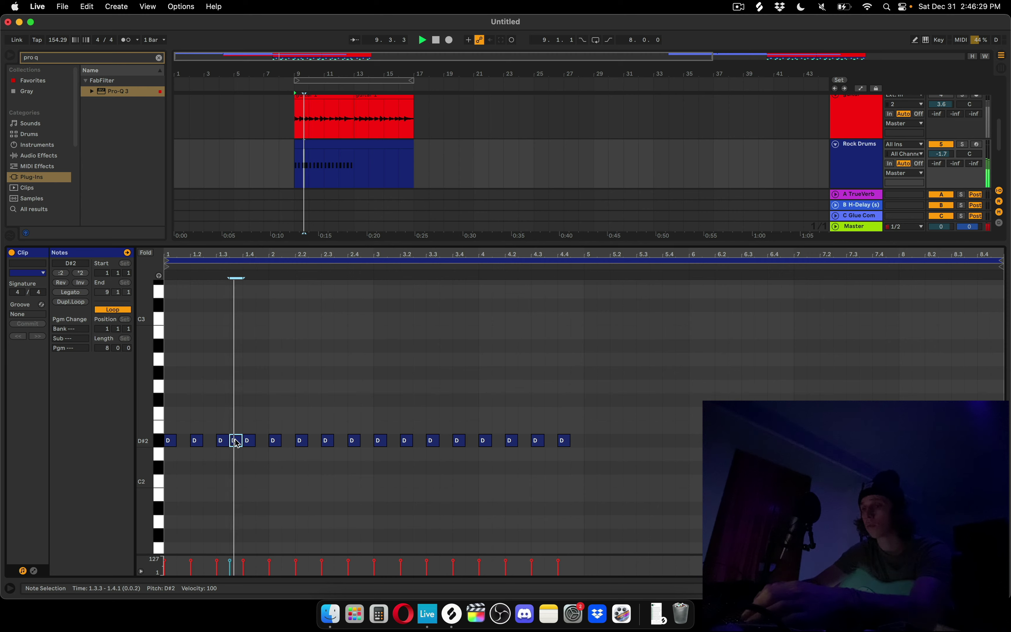
{"action": "double_click", "coordinate": [315, 441]}
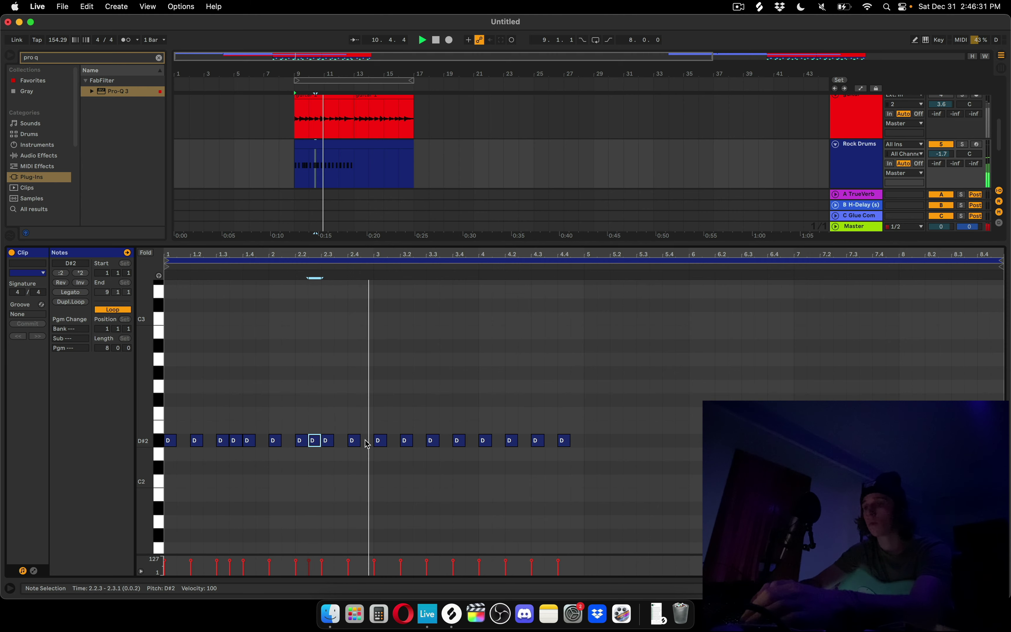
{"action": "double_click", "coordinate": [498, 441]}
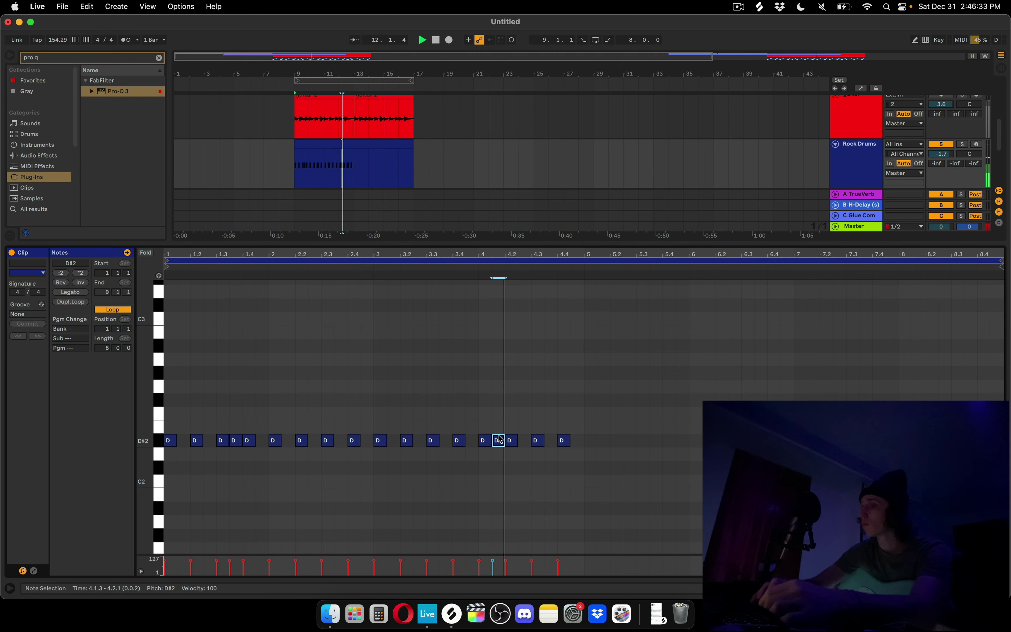
{"action": "key", "text": "super+z"}
{"action": "double_click", "coordinate": [549, 441]}
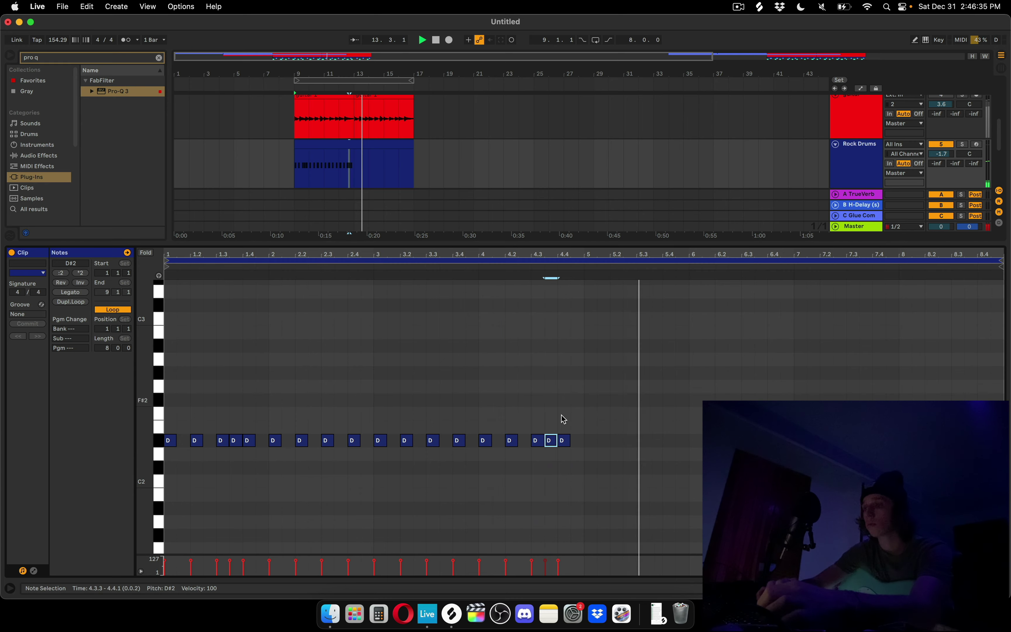
Duplicate all of the clip's drum notes to its bar 5 and close the clip editor
{"action": "left_click", "coordinate": [562, 414]}
{"action": "key", "text": "super+a"}
{"action": "key", "text": "super+d"}
{"action": "left_click", "coordinate": [458, 238]}
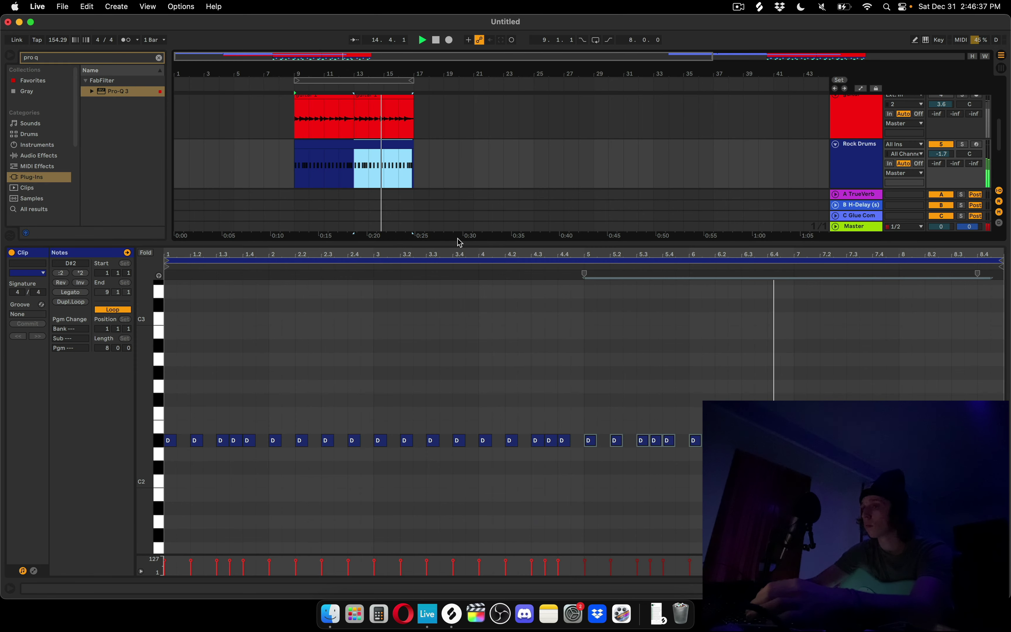
{"action": "key", "text": "super+alt+l"}
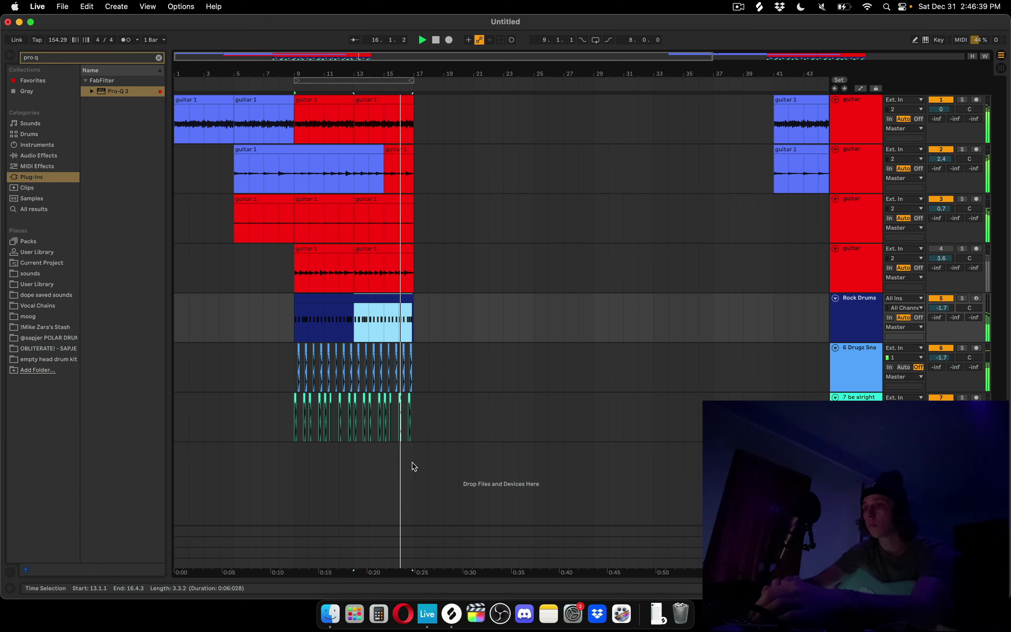
Duplicate bars 9 to 17 across all tracks and delete the fourth guitar track's audio from the original bars 9 to 17
{"action": "left_click_drag", "start_coordinate": [411, 468], "coordinate": [289, 41]}
{"action": "key", "text": "super+d"}
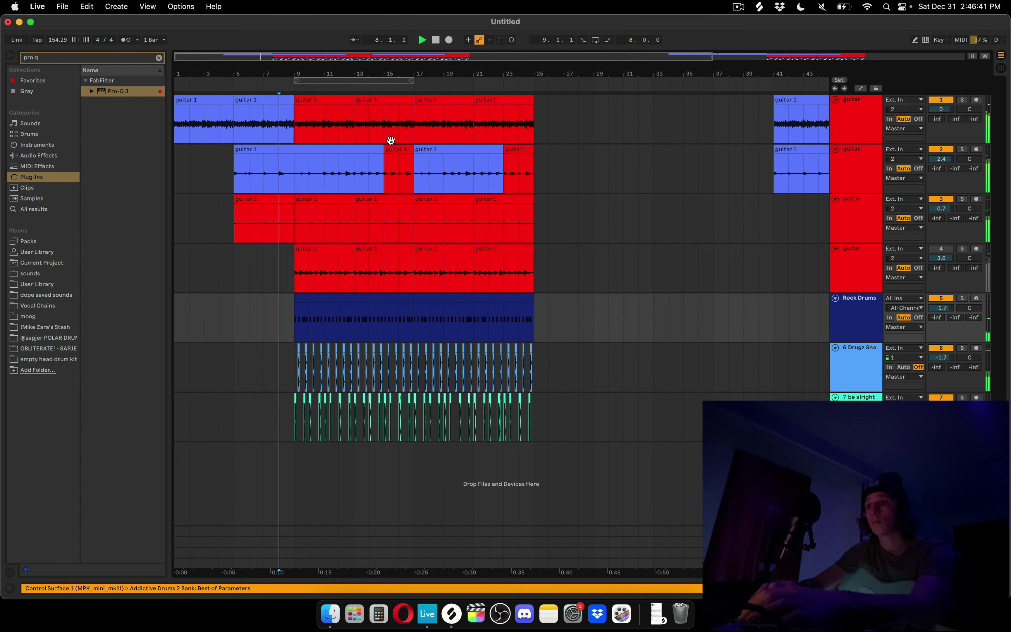
{"action": "left_click", "coordinate": [424, 147]}
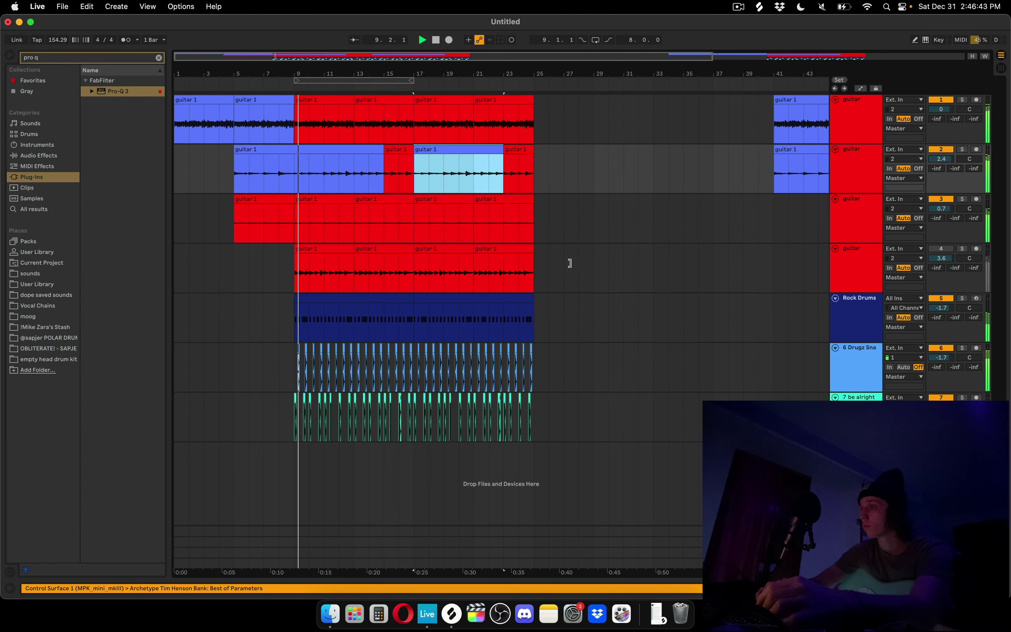
{"action": "left_click_drag", "start_coordinate": [416, 253], "coordinate": [329, 249]}
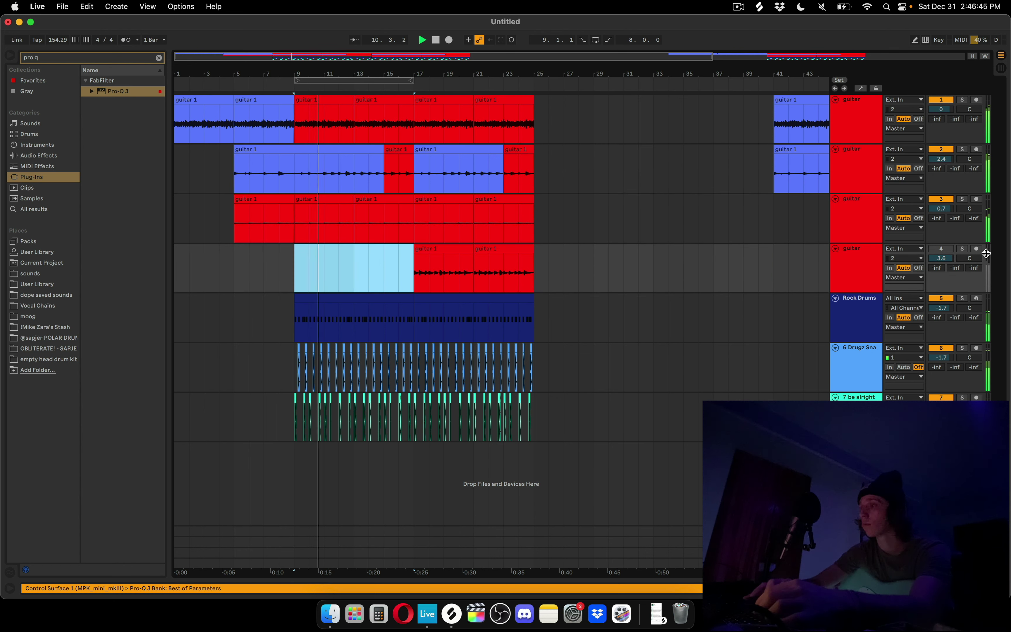
Unmute the fourth guitar track and delete the second and third guitar tracks' audio from bar 17 onward
{"action": "left_click", "coordinate": [947, 250]}
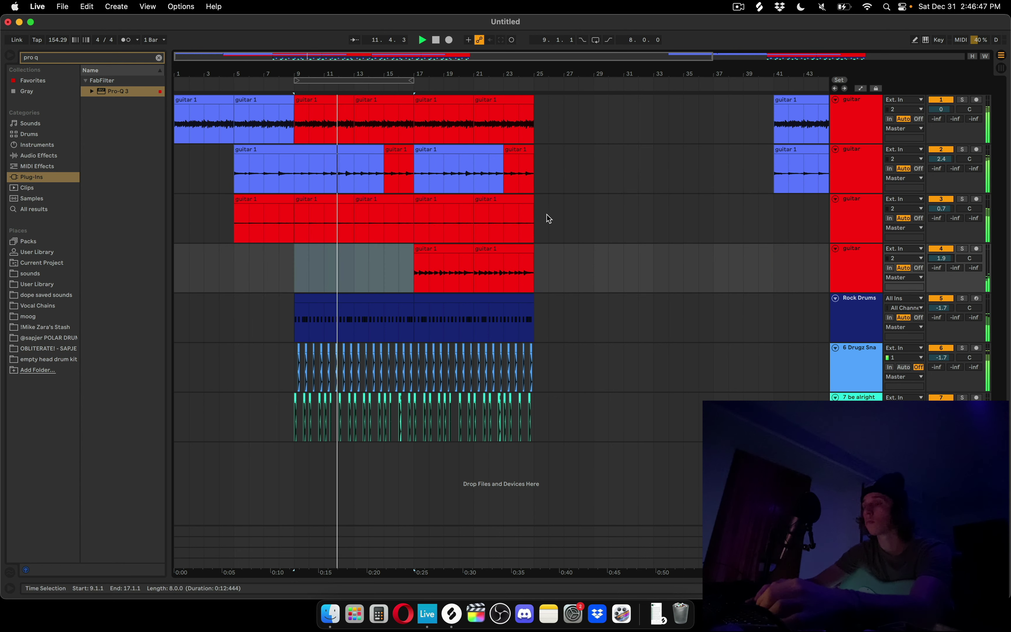
{"action": "left_click_drag", "start_coordinate": [547, 217], "coordinate": [415, 189]}
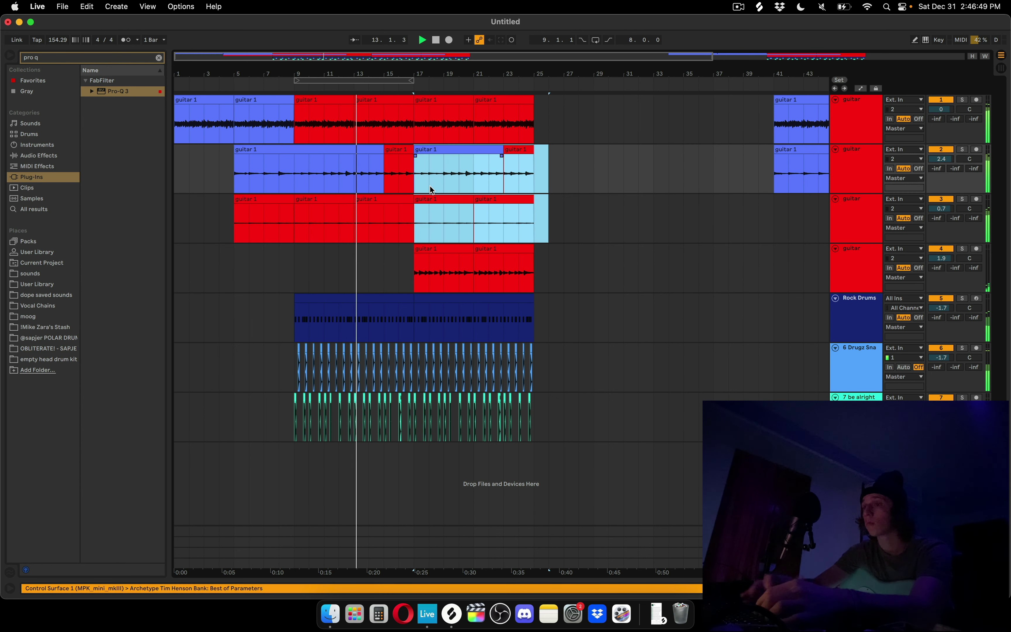
{"action": "key", "text": "Delete"}
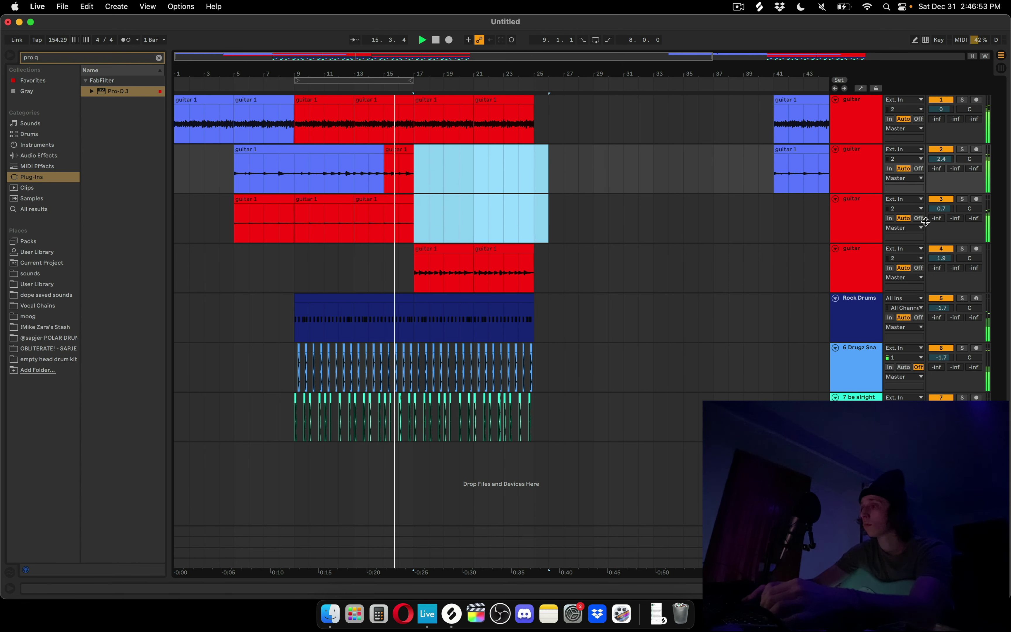
Set the volume of the second guitar track to 1.8, the third to 0.1 and the fourth to 3.1
{"action": "left_click", "coordinate": [858, 215]}
{"action": "left_click_drag", "start_coordinate": [943, 209], "coordinate": [943, 212]}
{"action": "left_click", "coordinate": [610, 231]}
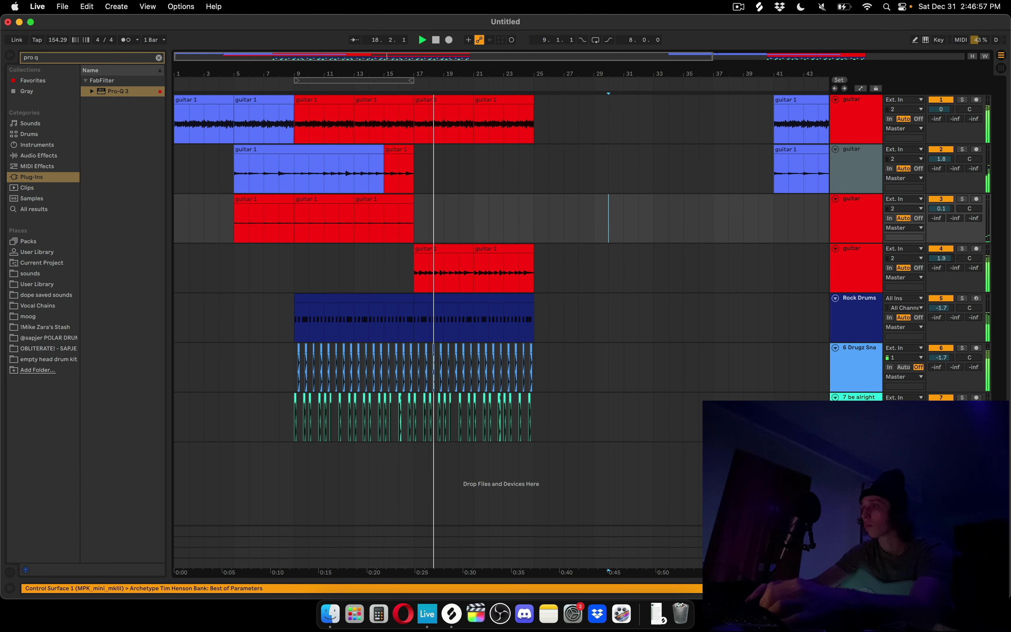
{"action": "left_click_drag", "start_coordinate": [940, 259], "coordinate": [940, 254]}
Duplicate the second guitar track's clips from bars 5 to 17 and delete the copy's part between bars 17 and 21
{"action": "key", "text": "minus"}
{"action": "key", "text": "minus"}
{"action": "left_click", "coordinate": [320, 155]}
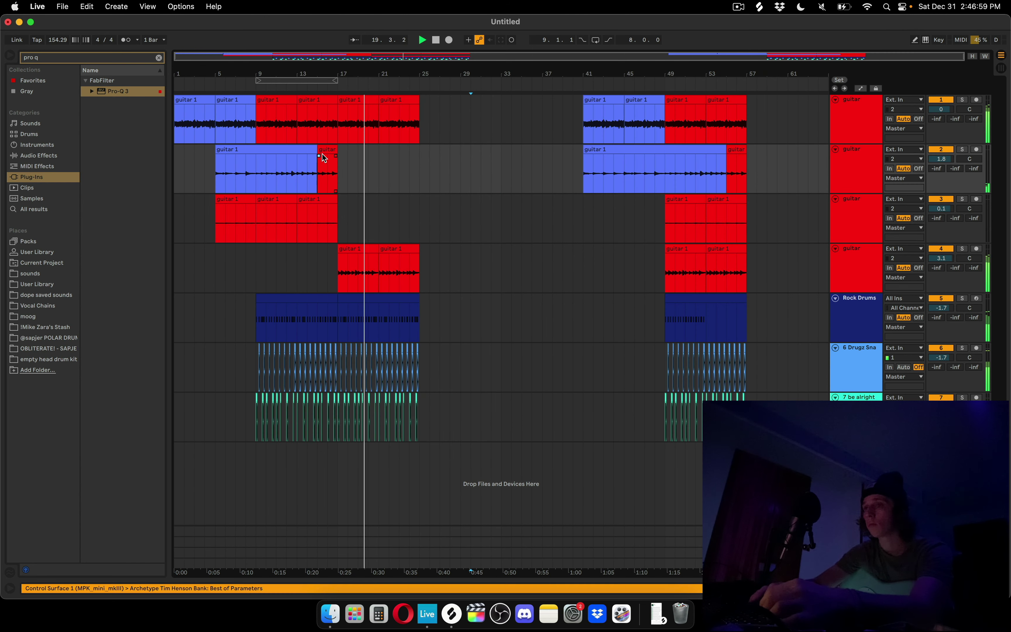
{"action": "left_click", "coordinate": [322, 154]}
{"action": "left_click", "coordinate": [288, 150], "text": "shift"}
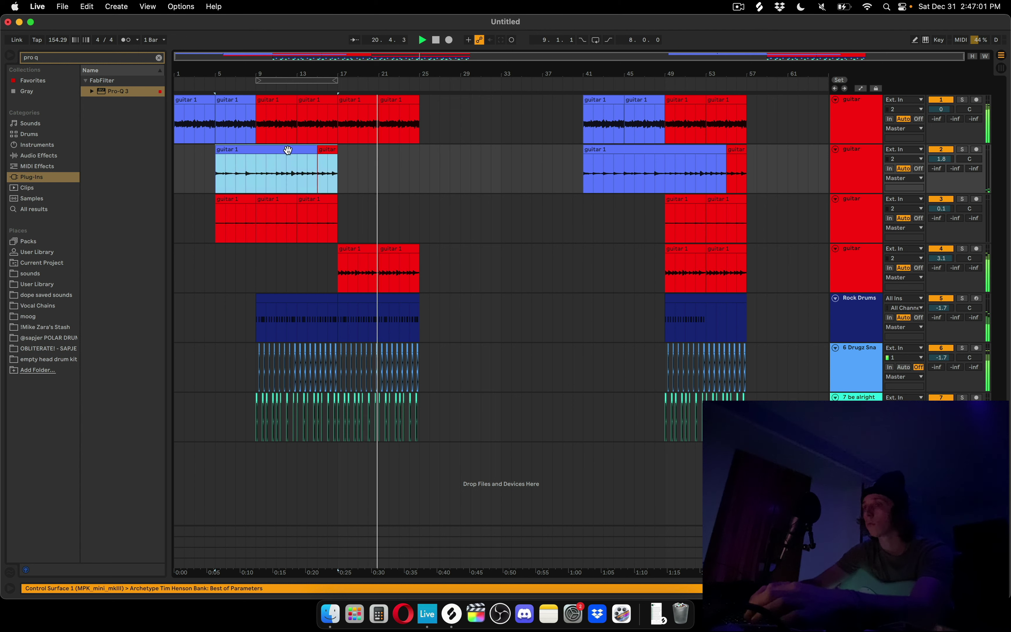
{"action": "key", "text": "super+d"}
{"action": "left_click_drag", "start_coordinate": [385, 180], "coordinate": [335, 181]}
{"action": "key", "text": "Delete"}
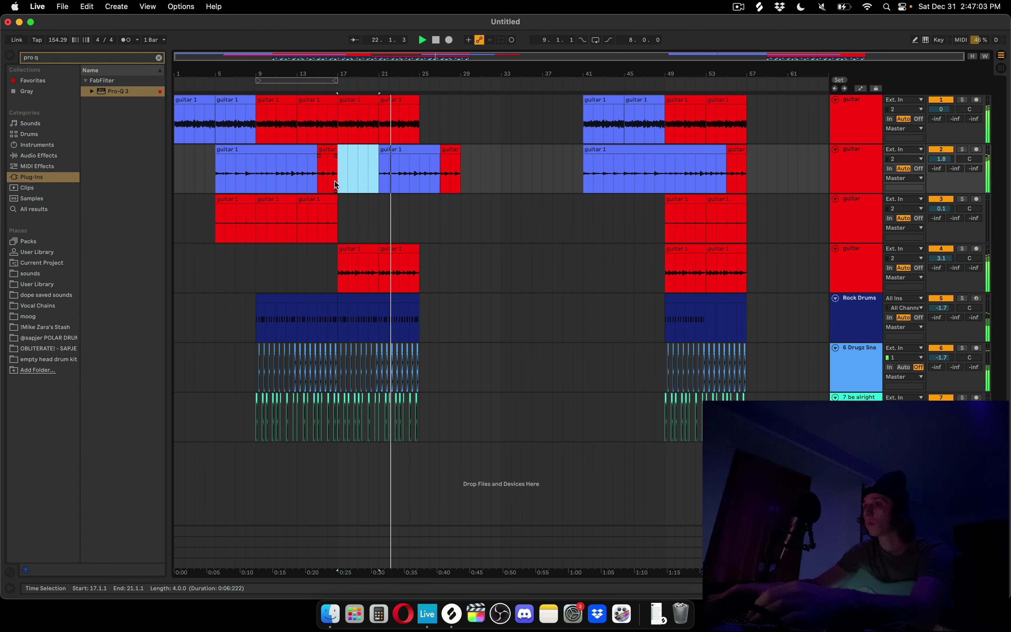
Copy the third guitar track's last clip to bar 25 and duplicate the last clips of the first and fourth guitar tracks there
{"action": "left_click", "coordinate": [316, 199]}
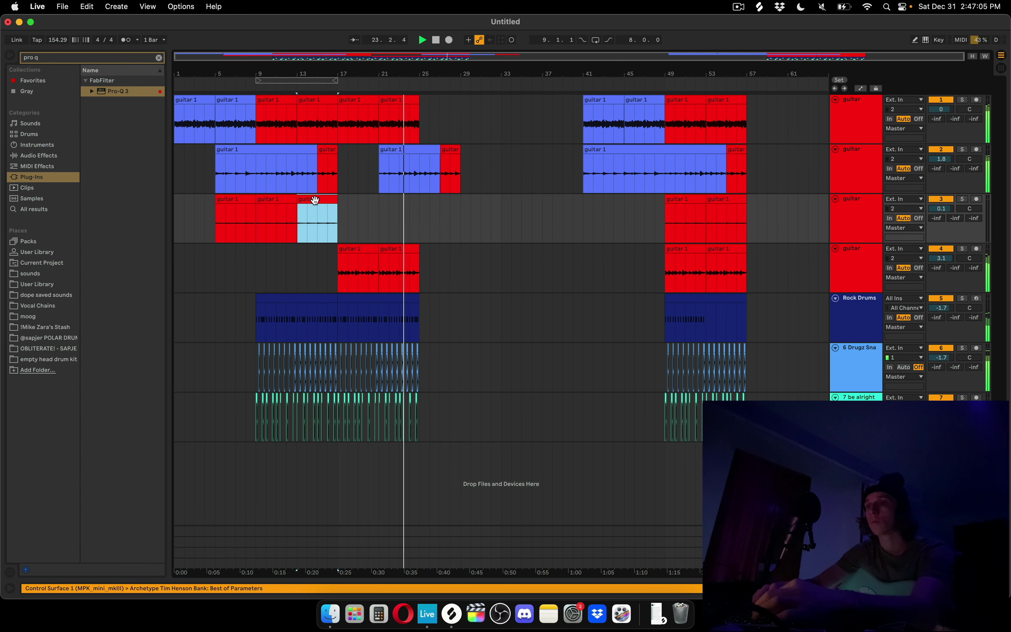
{"action": "left_click", "coordinate": [418, 224]}
{"action": "key", "text": "super+v"}
{"action": "left_click", "coordinate": [400, 99]}
{"action": "key", "text": "super+d"}
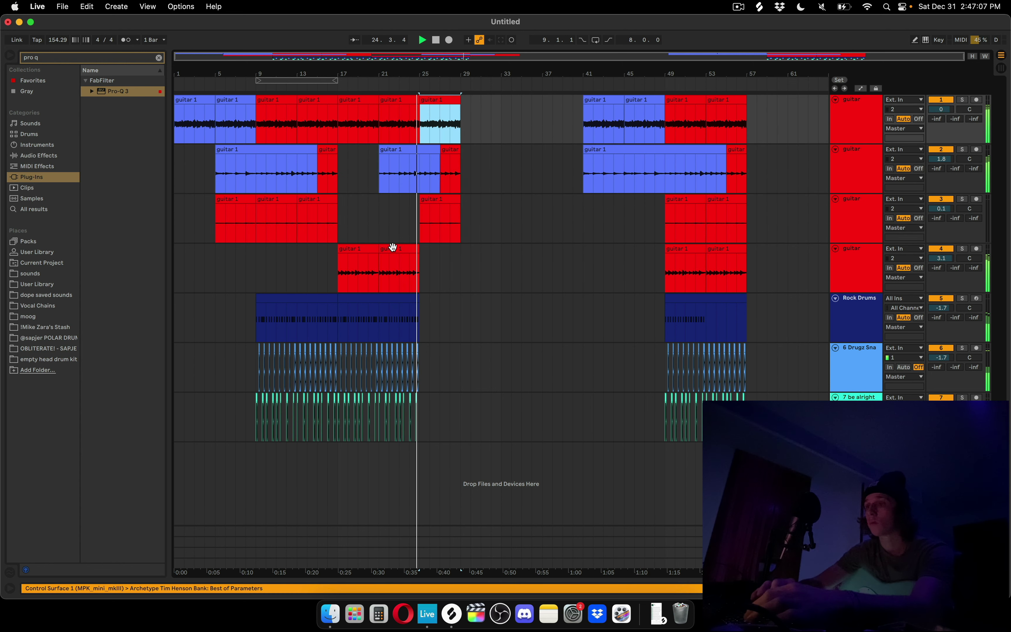
{"action": "left_click", "coordinate": [393, 248]}
{"action": "key", "text": "super+d"}
{"action": "left_click_drag", "start_coordinate": [467, 462], "coordinate": [256, 17]}
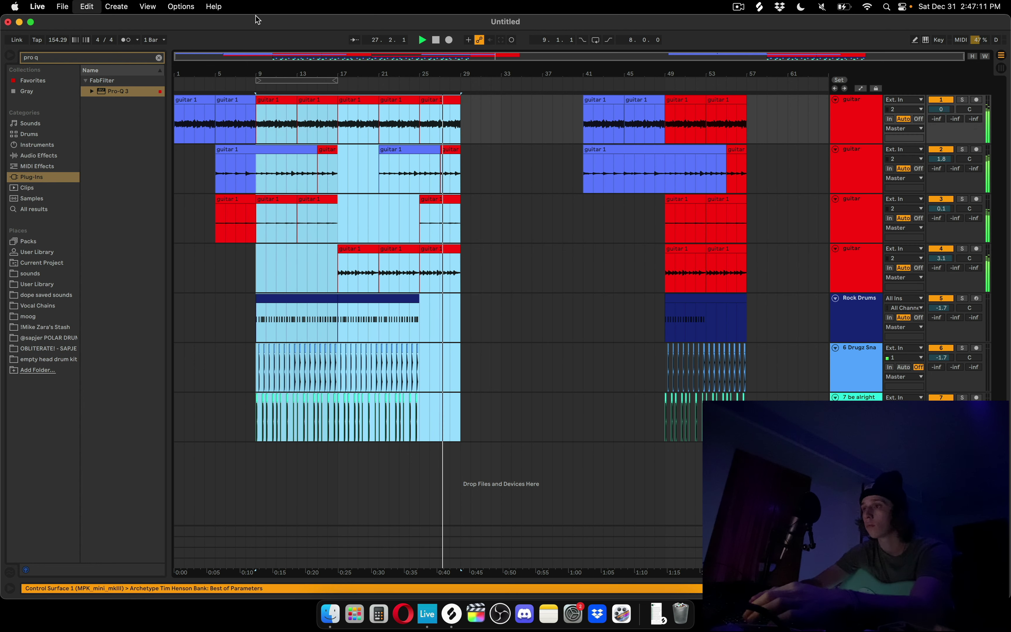
{"action": "key", "text": "super+d"}
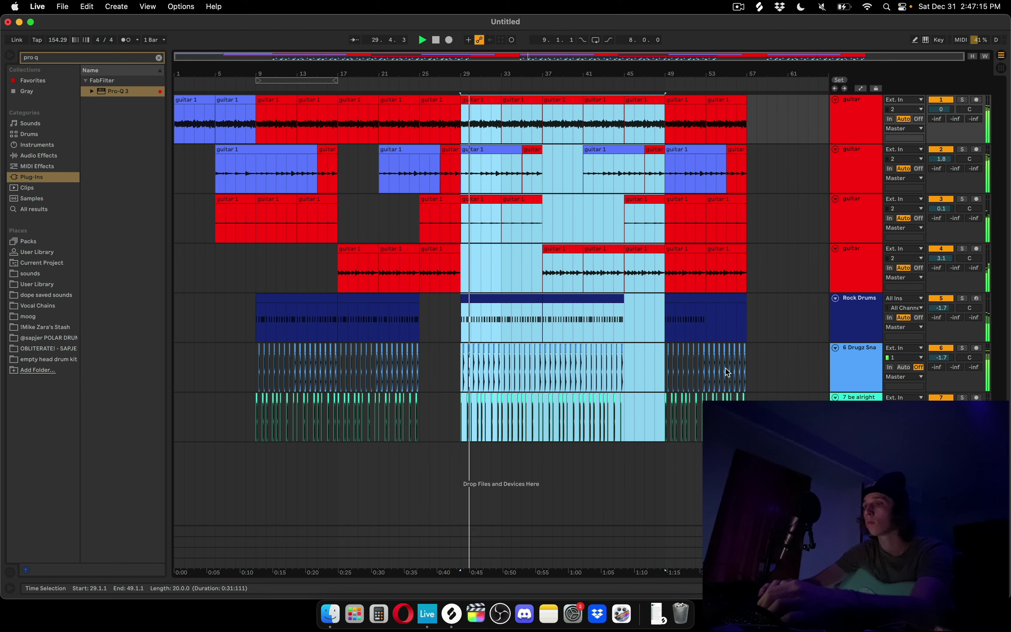
{"action": "key", "text": "super+z"}
Move the backup section starting at bar 41 six bars later across all tracks
{"action": "left_click_drag", "start_coordinate": [769, 459], "coordinate": [527, 82]}
{"action": "key", "text": "Right"}
{"action": "key", "text": "Right"}
{"action": "key", "text": "Right"}
{"action": "key", "text": "Right"}
{"action": "key", "text": "Right"}
{"action": "key", "text": "Right"}
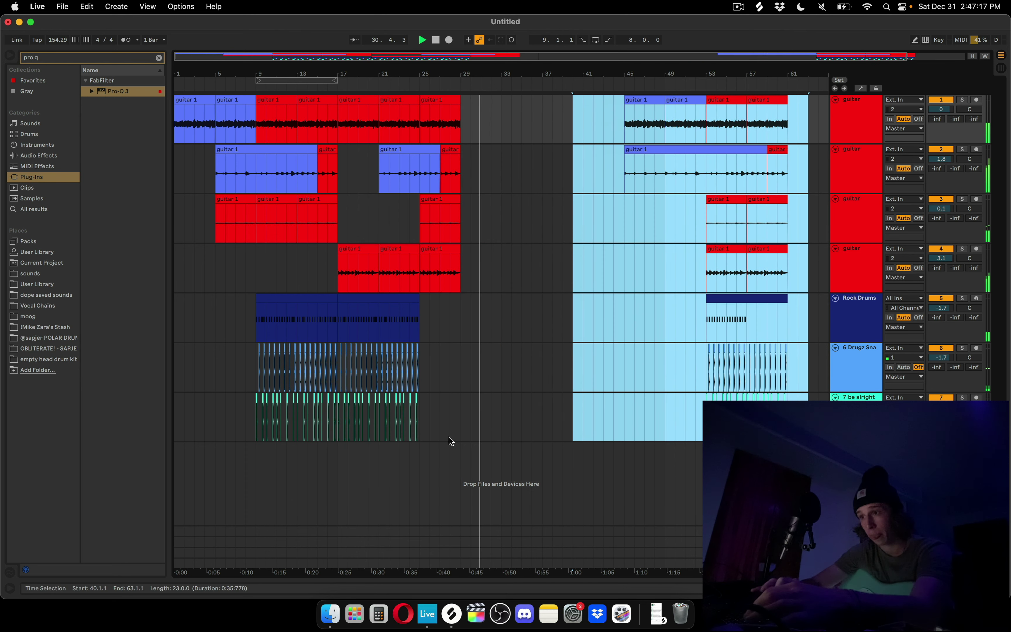
Duplicate bars 9 to 29 across all tracks and delete everything from bar 49 onward
{"action": "left_click_drag", "start_coordinate": [458, 452], "coordinate": [251, 86]}
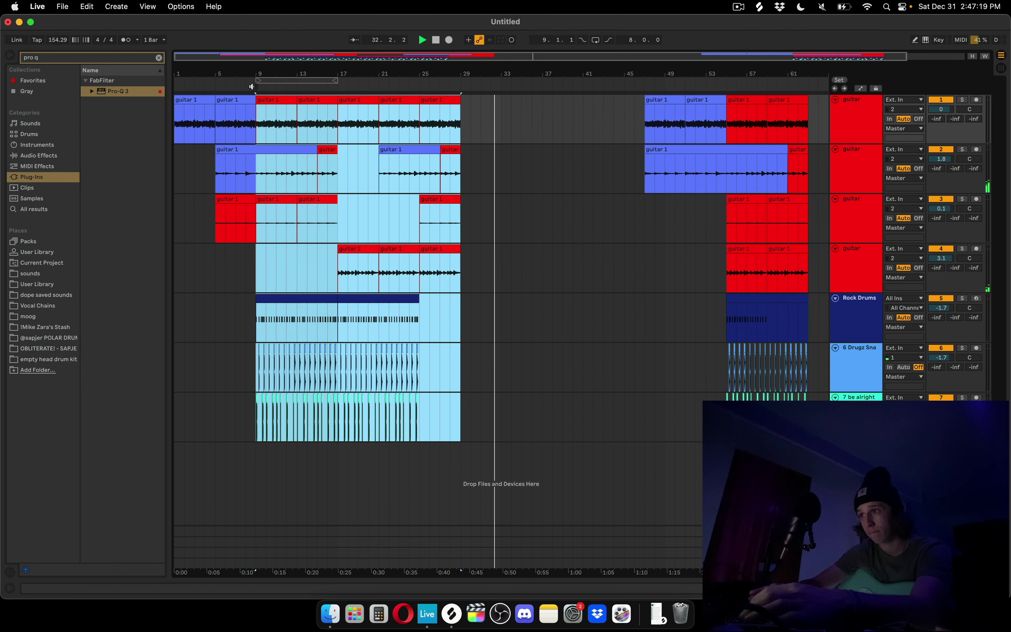
{"action": "key", "text": "super+d"}
{"action": "scroll", "coordinate": [636, 243], "scroll_direction": "right", "scroll_amount": 1}
{"action": "scroll", "coordinate": [636, 243], "scroll_direction": "right", "scroll_amount": 1}
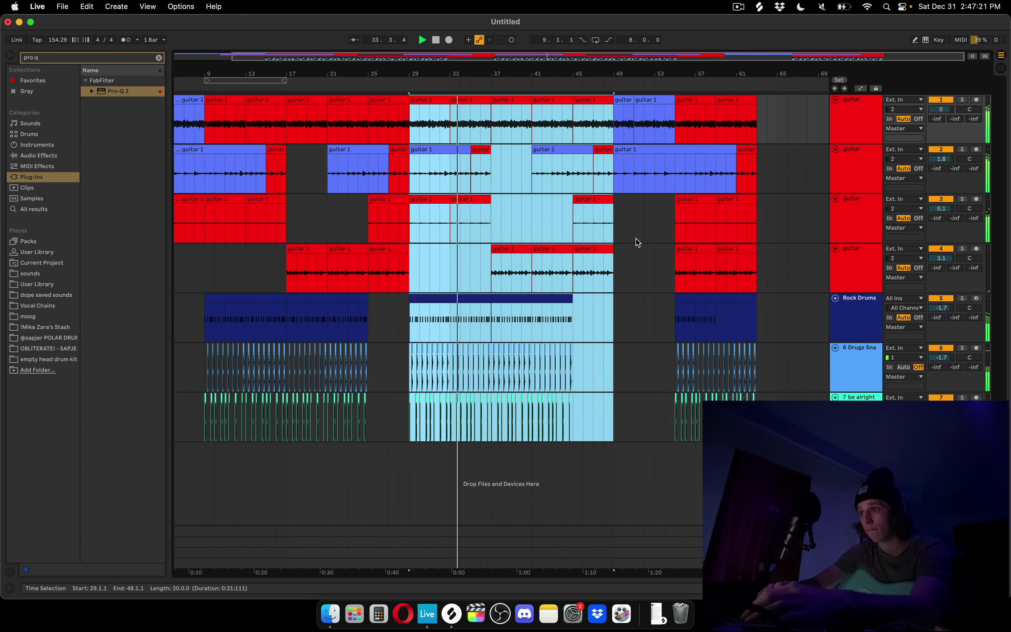
{"action": "left_click_drag", "start_coordinate": [788, 422], "coordinate": [611, 105]}
{"action": "key", "text": "Delete"}
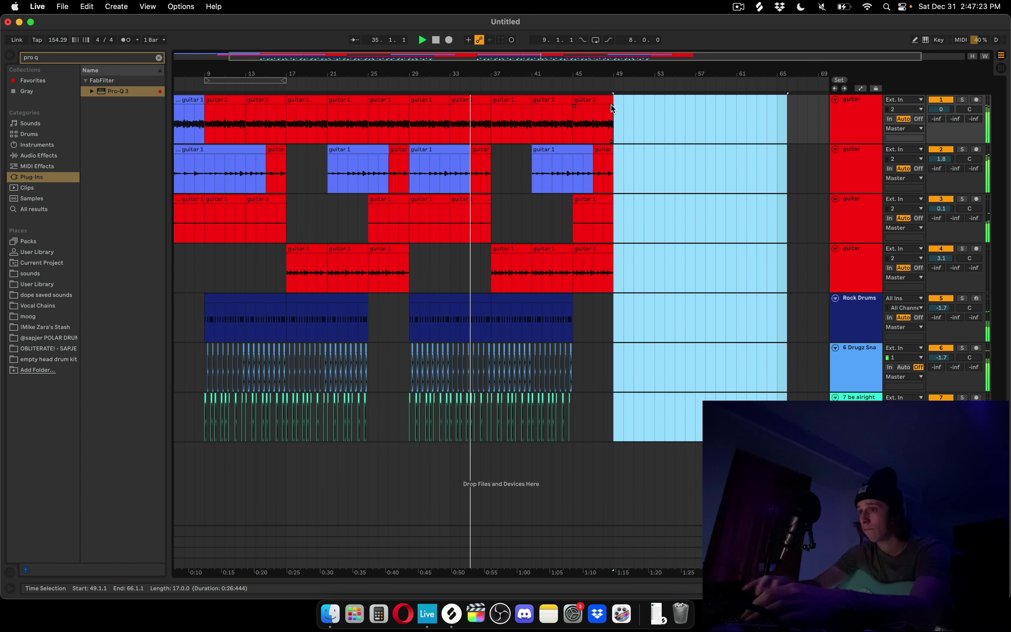
{"action": "left_click_drag", "start_coordinate": [475, 208], "coordinate": [414, 152]}
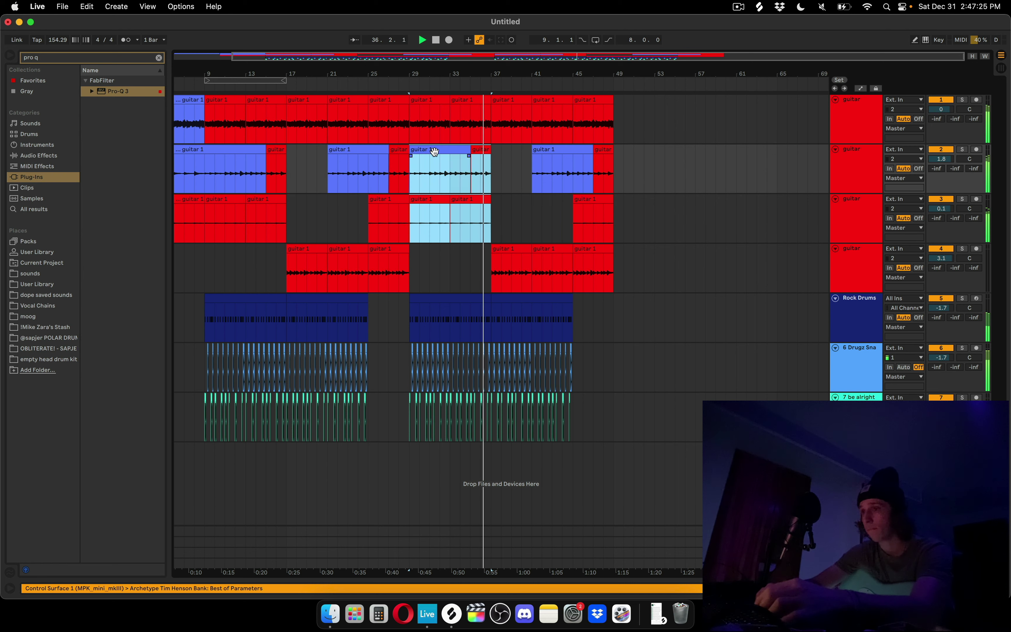
{"action": "key", "text": "super+d"}
{"action": "key", "text": "super+z"}
Duplicate bars 25 to 29 of the second, third and fourth guitar tracks twice to fill bars 29 to 37, and play from bar 28
{"action": "left_click", "coordinate": [388, 250]}
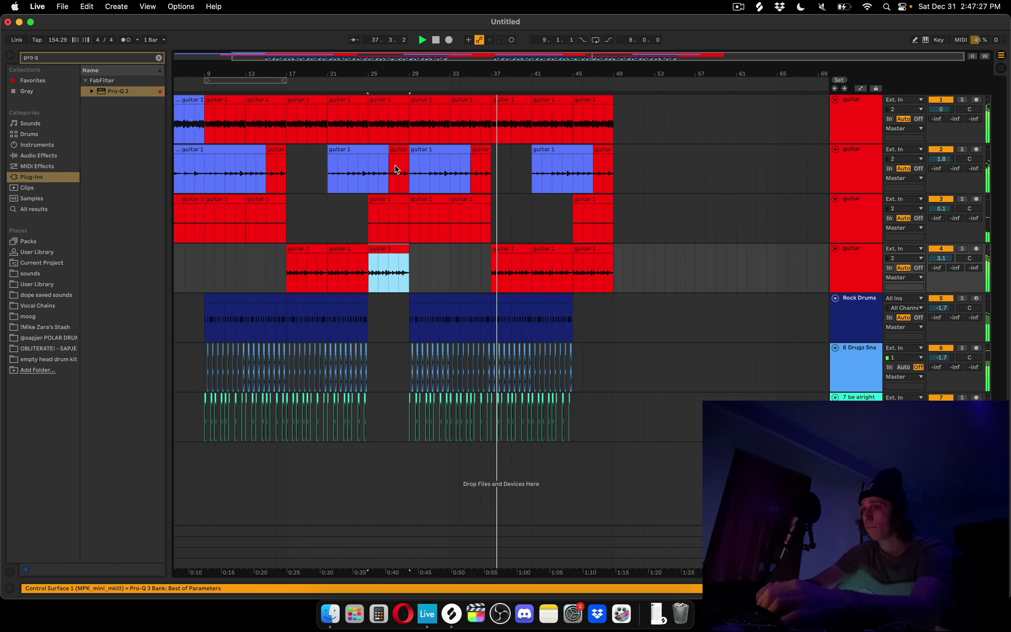
{"action": "left_click_drag", "start_coordinate": [365, 180], "coordinate": [406, 278]}
{"action": "key", "text": "super+d"}
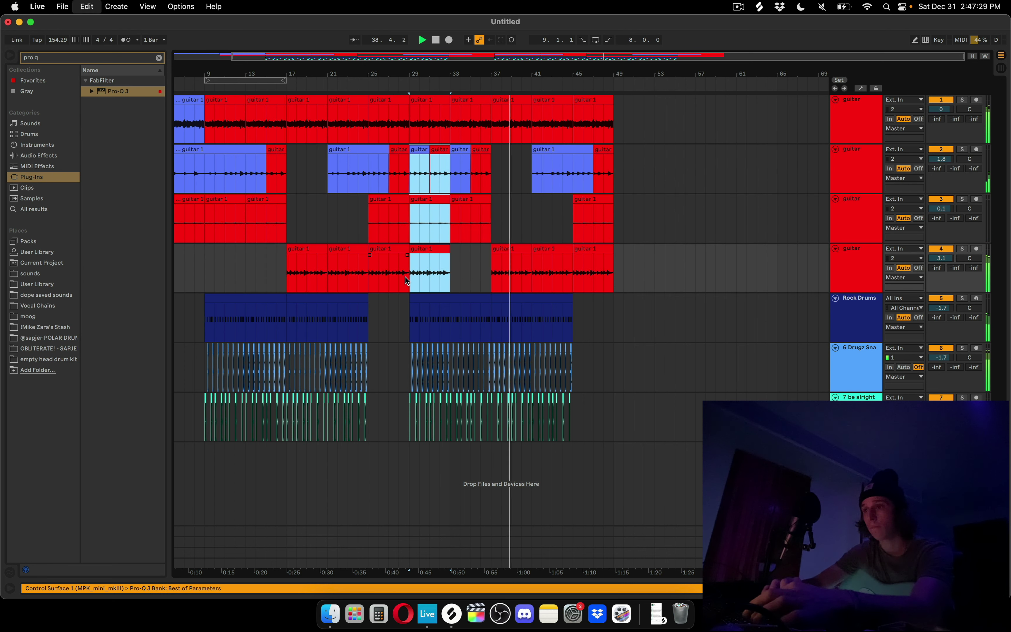
{"action": "key", "text": "super+d"}
{"action": "left_click", "coordinate": [403, 275]}
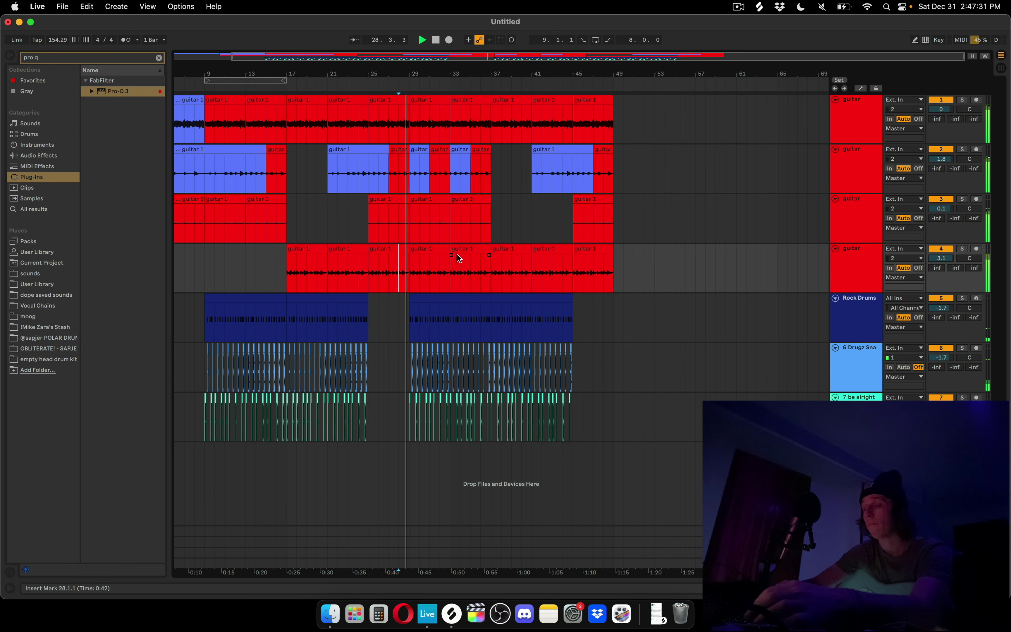
Trim the start of the Rock Drums clip at bar 37 to bar 40 and lower the kick track's volume
{"action": "scroll", "coordinate": [460, 256], "scroll_direction": "down", "scroll_amount": 2}
{"action": "left_click_drag", "start_coordinate": [516, 298], "coordinate": [547, 298]}
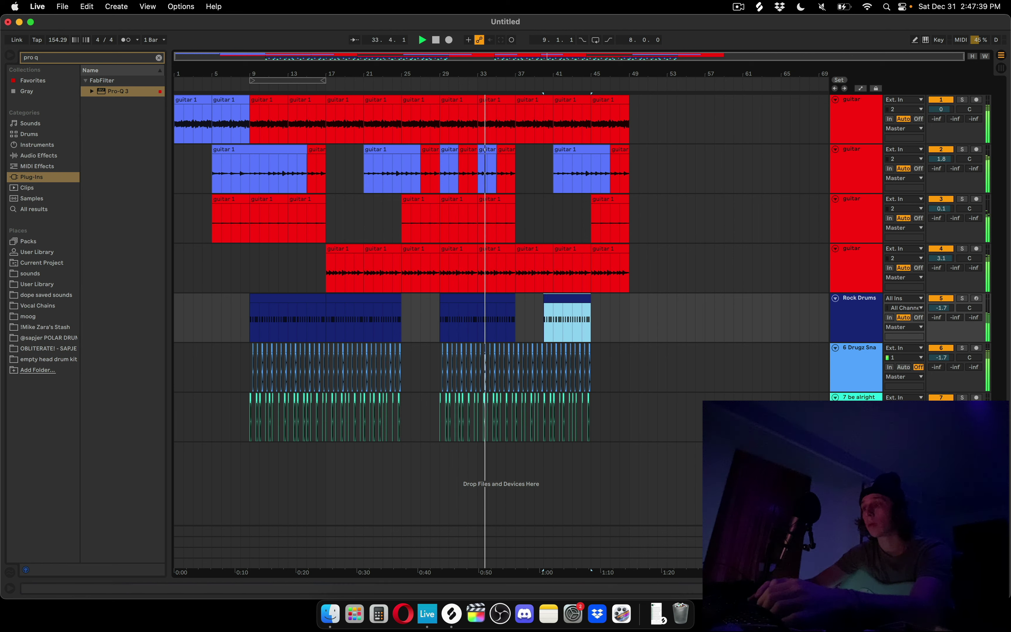
{"action": "left_click", "coordinate": [859, 398], "text": "shift"}
{"action": "left_click_drag", "start_coordinate": [941, 407], "coordinate": [941, 409]}
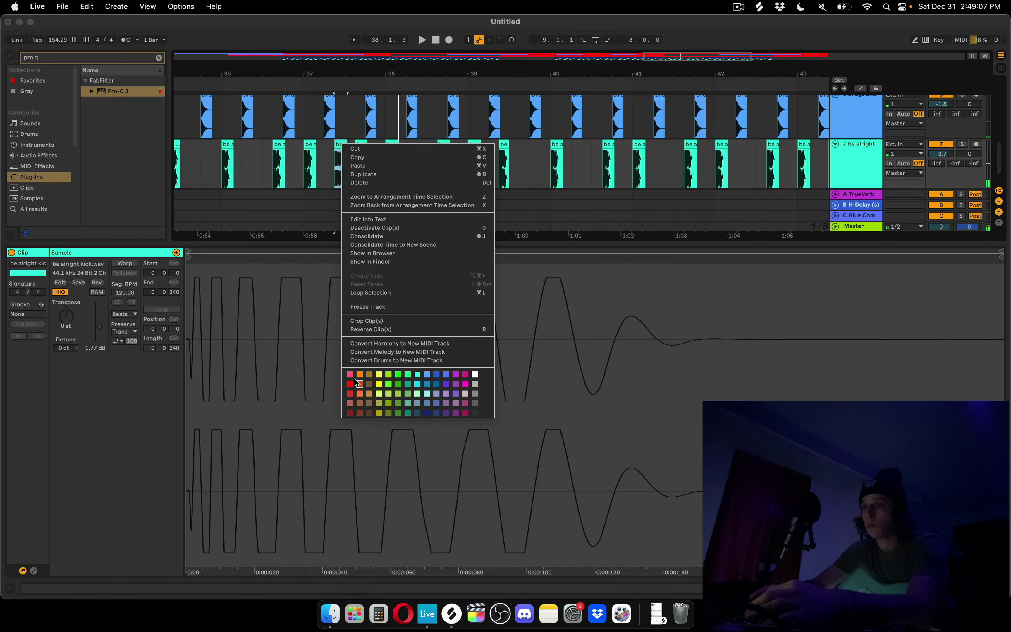
Recolour the extra kick clip between bars 37 and 38 pink and play from bar 36
{"action": "left_click", "coordinate": [356, 381]}
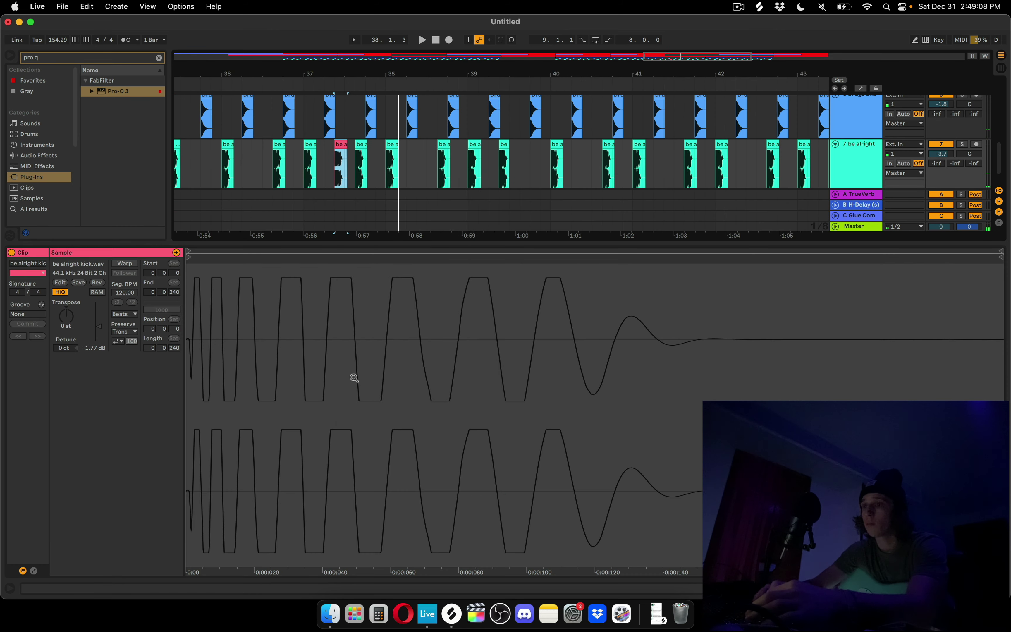
{"action": "left_click", "coordinate": [293, 175]}
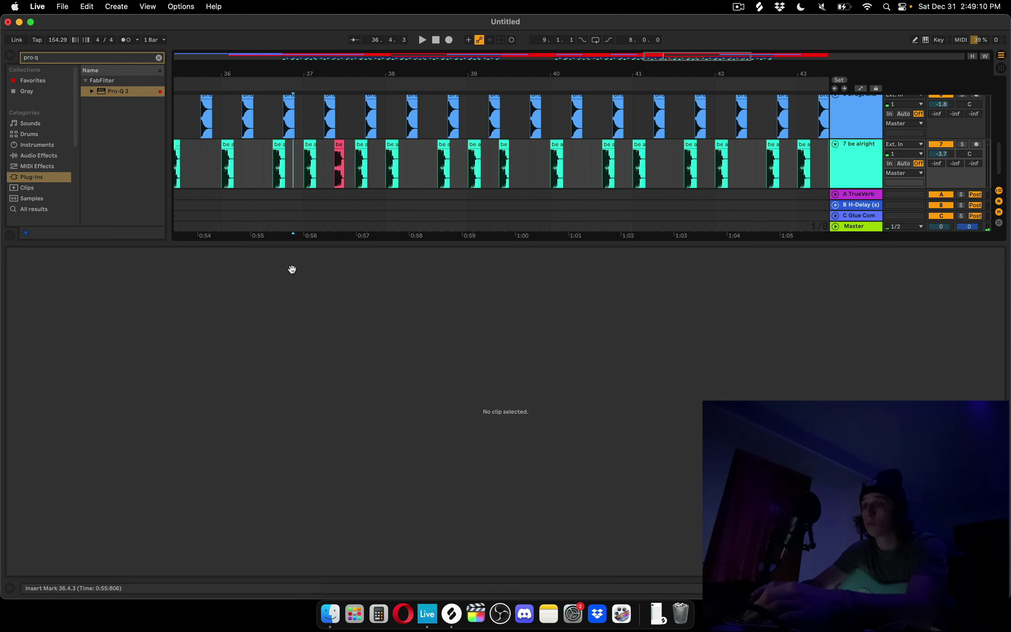
{"action": "key", "text": "super+alt+l"}
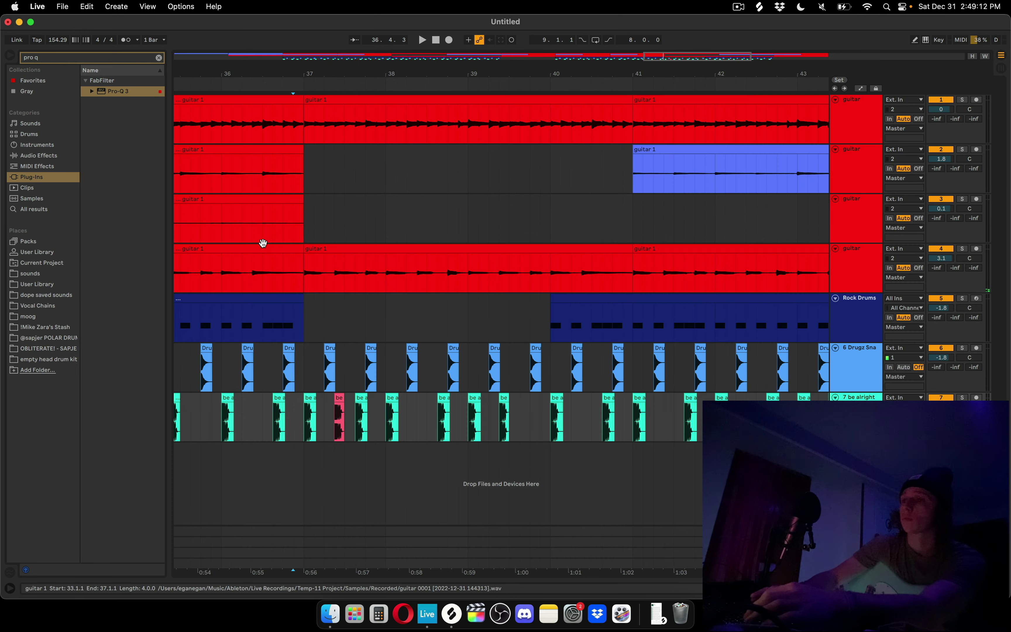
{"action": "key", "text": "space"}
Place a copy of the pink kick clip at 37.4.3, just before bar 38, and play from bar 36
{"action": "left_click", "coordinate": [391, 419]}
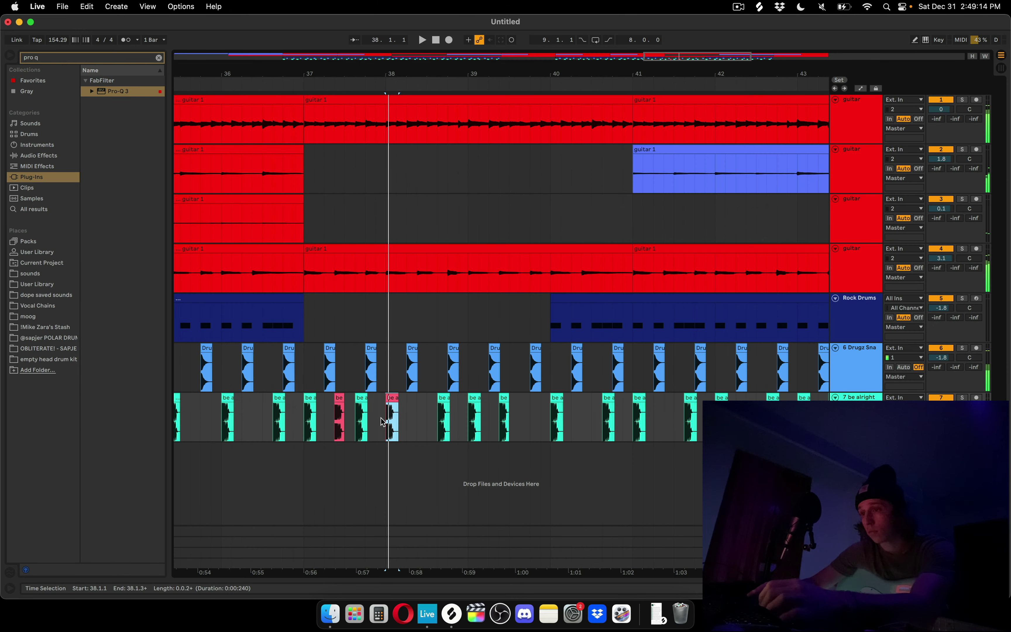
{"action": "left_click", "coordinate": [343, 404]}
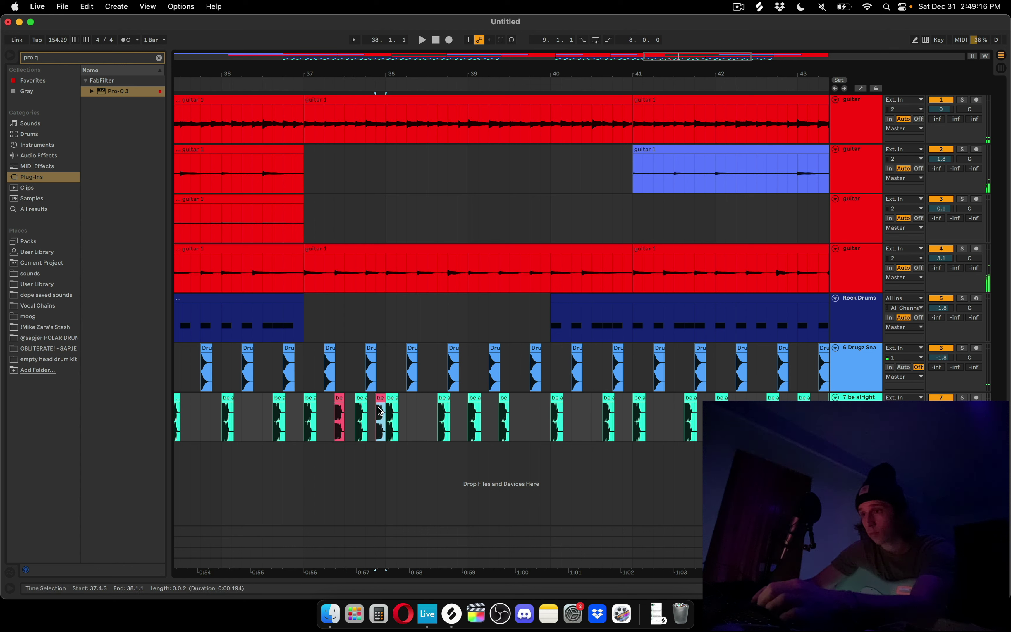
{"action": "left_click", "coordinate": [277, 407]}
{"action": "key", "text": "space"}
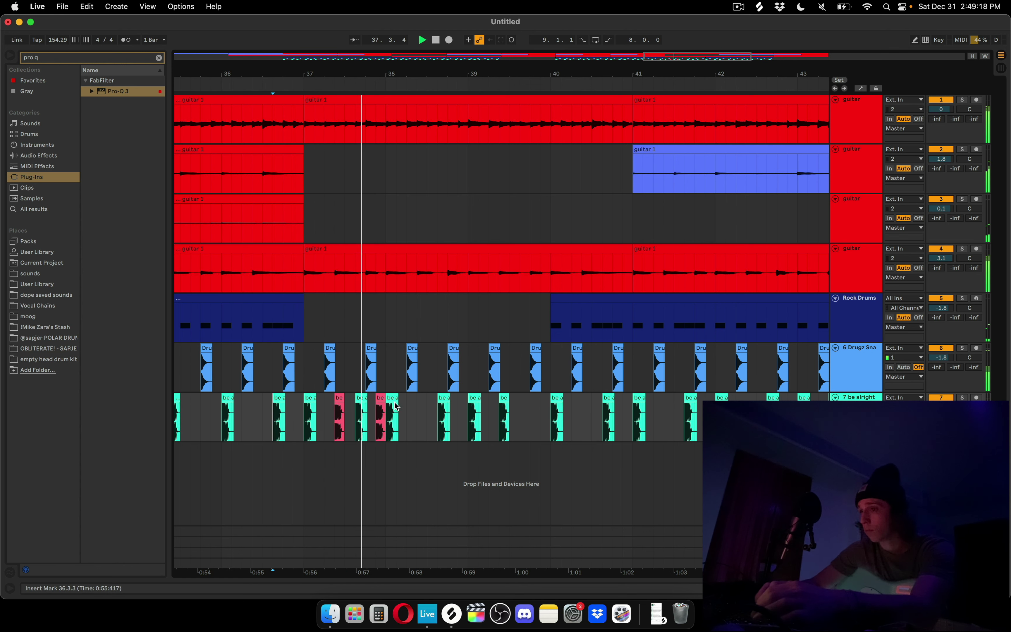
Paste further pink kick clips between the existing kicks at 38.3.1, 38.4.3, 39.3.3 and 40.2.3
{"action": "left_click", "coordinate": [430, 416]}
{"action": "key", "text": "super+v"}
{"action": "left_click", "coordinate": [461, 417]}
{"action": "key", "text": "super+v"}
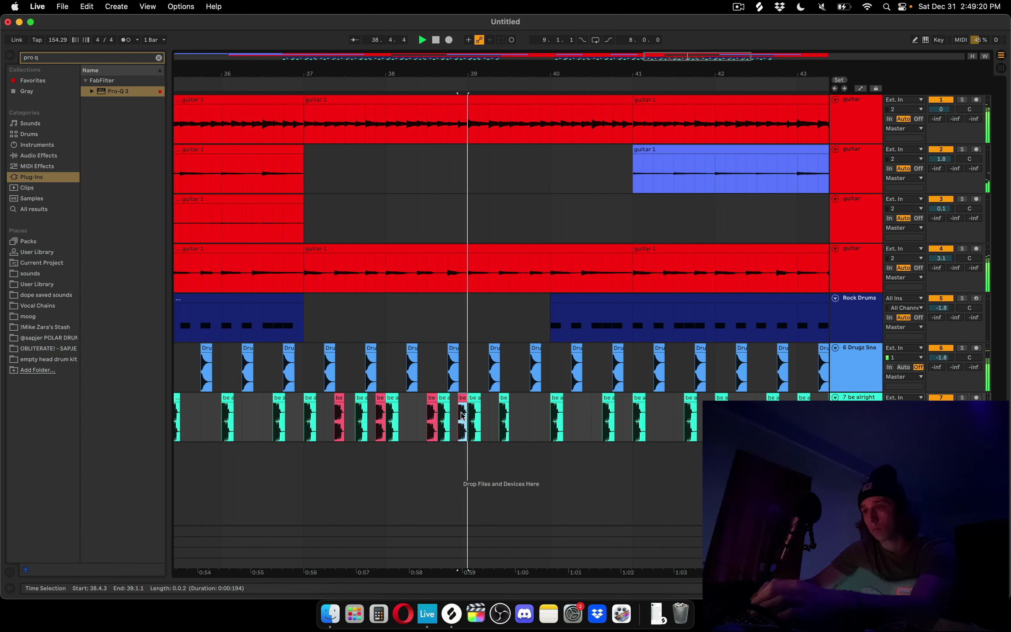
{"action": "left_click", "coordinate": [522, 416]}
{"action": "key", "text": "super+v"}
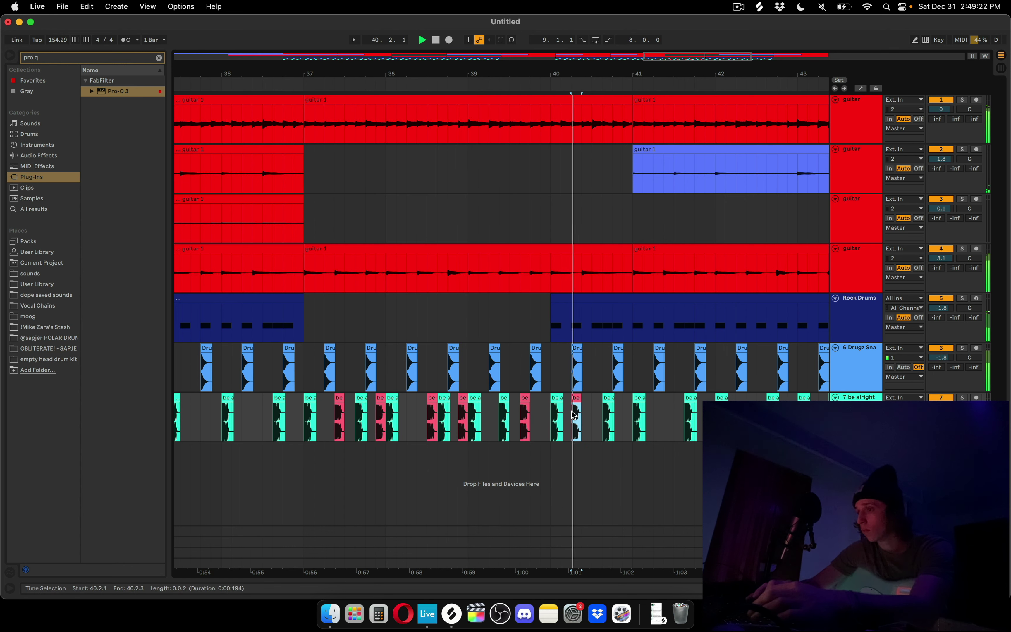
{"action": "left_click", "coordinate": [584, 411]}
{"action": "key", "text": "super+v"}
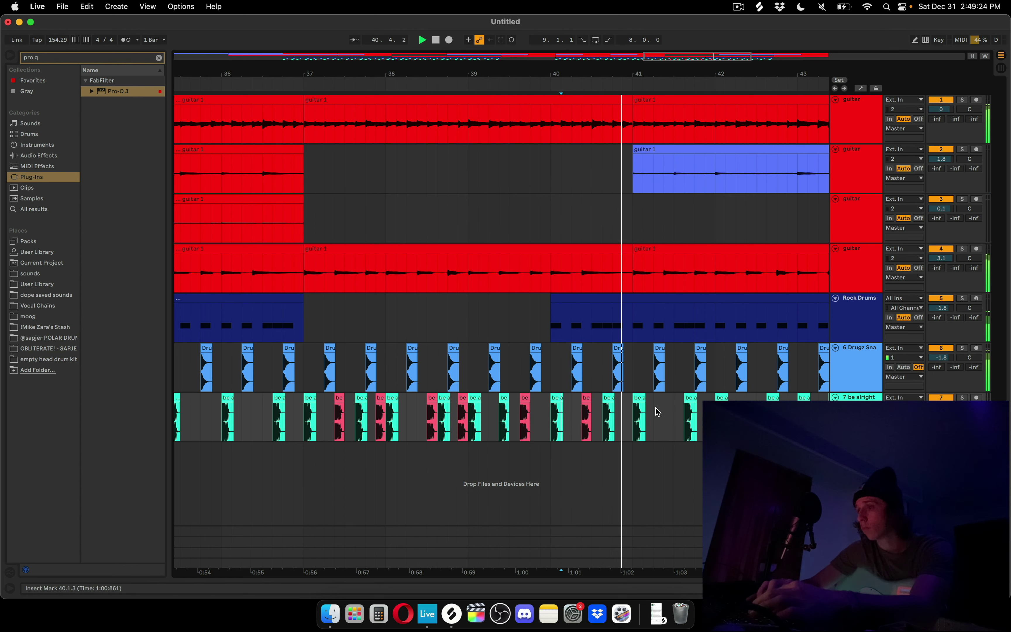
Duplicate the kick pattern from bars 37 to 41 to fill bars 41 to 45
{"action": "scroll", "coordinate": [656, 408], "scroll_direction": "right", "scroll_amount": 2}
{"action": "scroll", "coordinate": [583, 406], "scroll_direction": "down", "scroll_amount": 2}
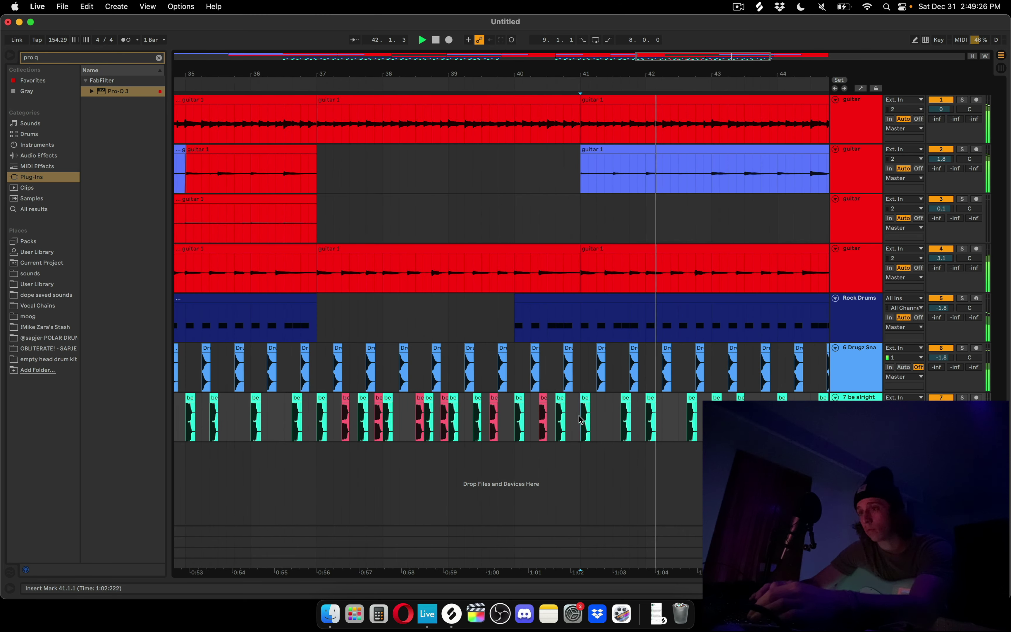
{"action": "left_click_drag", "start_coordinate": [580, 420], "coordinate": [319, 418]}
{"action": "key", "text": "super+d"}
{"action": "key", "text": "minus"}
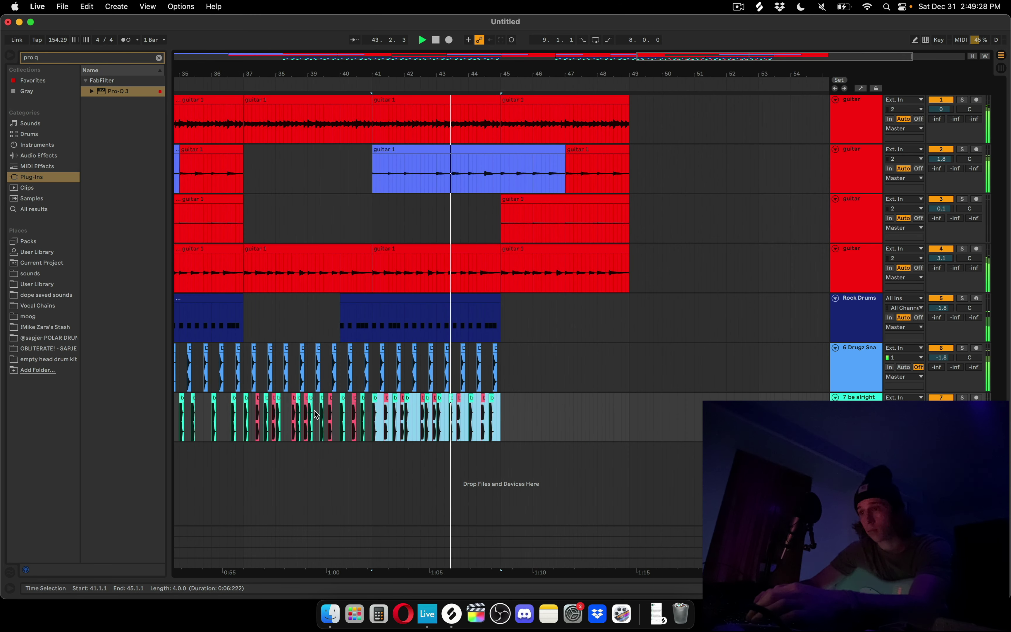
Set the grid to 1 bar and copy the new four-bar kick pattern to bar 9, repeating it up to bar 17
{"action": "scroll", "coordinate": [314, 411], "scroll_direction": "left", "scroll_amount": 17}
{"action": "right_click", "coordinate": [339, 450]}
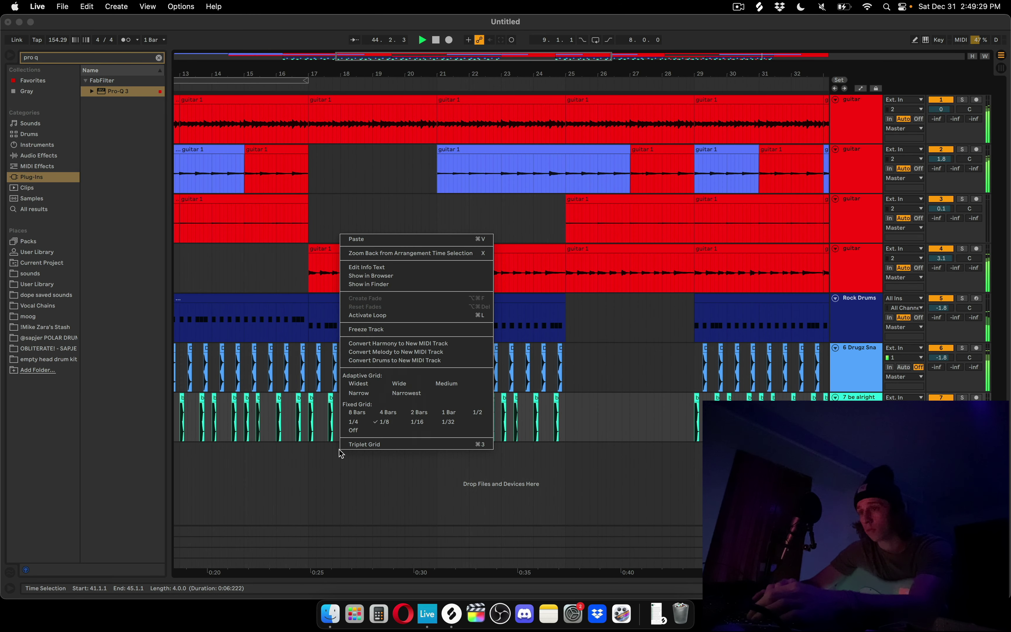
{"action": "left_click", "coordinate": [455, 421]}
{"action": "scroll", "coordinate": [418, 443], "scroll_direction": "left", "scroll_amount": 3}
{"action": "left_click_drag", "start_coordinate": [300, 422], "coordinate": [402, 422]}
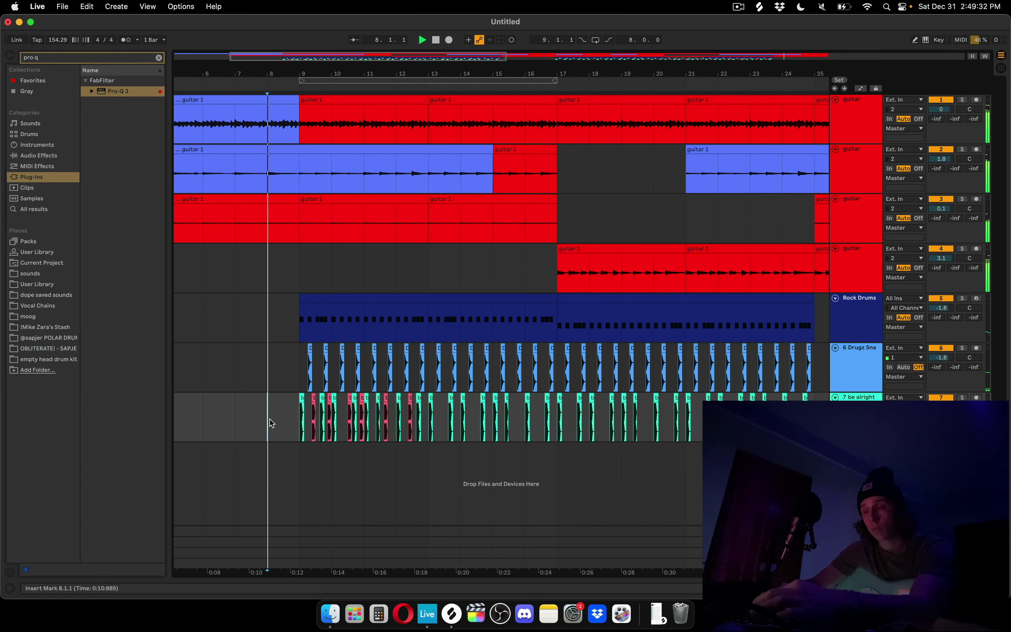
{"action": "key", "text": "minus"}
{"action": "left_click_drag", "start_coordinate": [307, 425], "coordinate": [309, 424]}
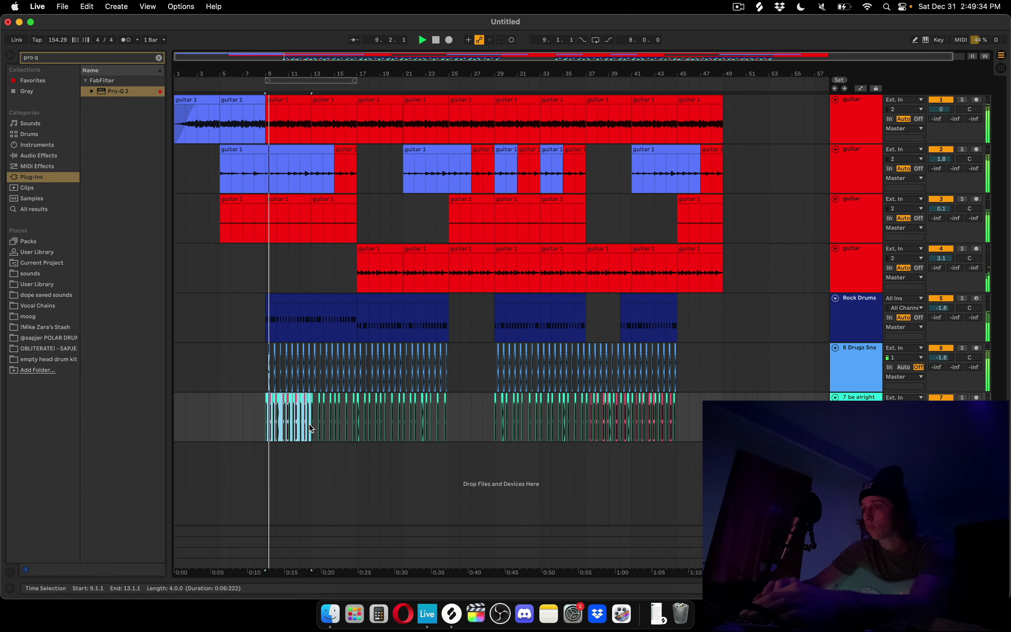
{"action": "key", "text": "super+d"}
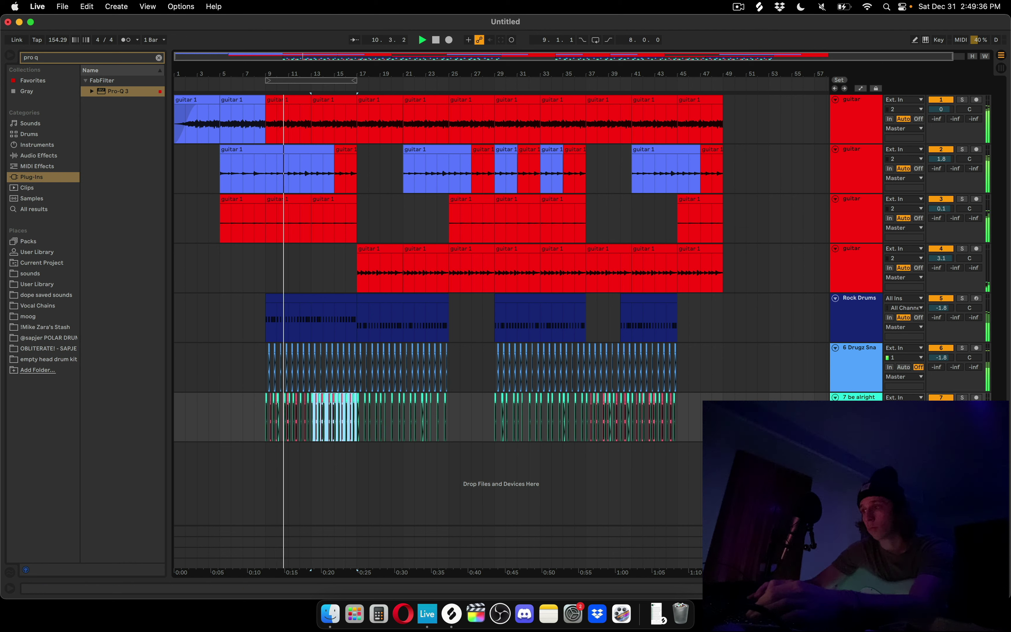
Set the snare track's volume to -0.6 dB, Rock Drums to -3.8 dB and the first guitar to 0.9 dB
{"action": "left_click", "coordinate": [942, 407]}
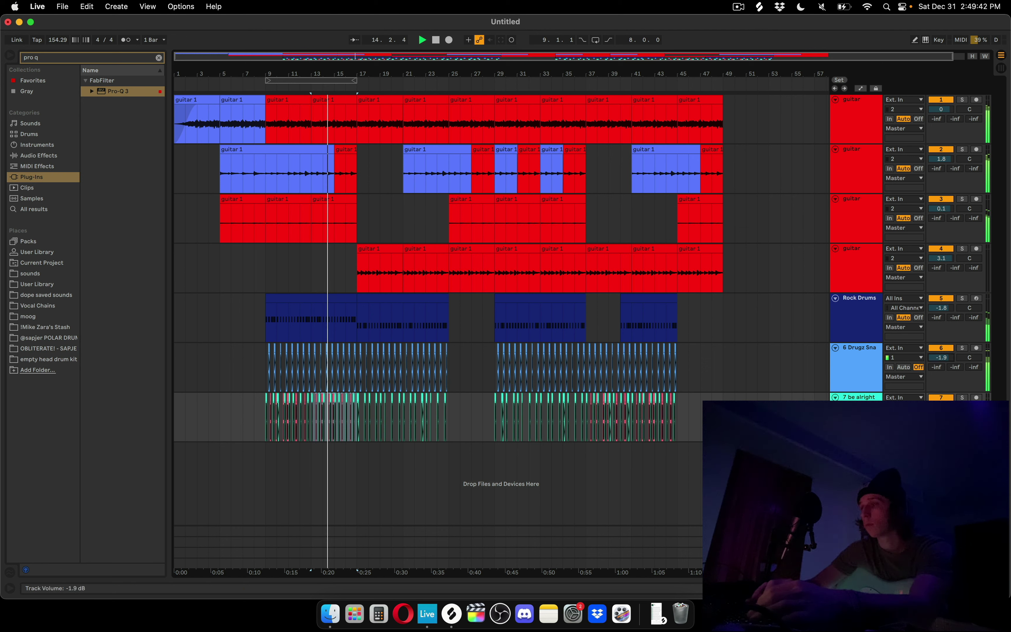
{"action": "left_click_drag", "start_coordinate": [942, 359], "coordinate": [941, 357]}
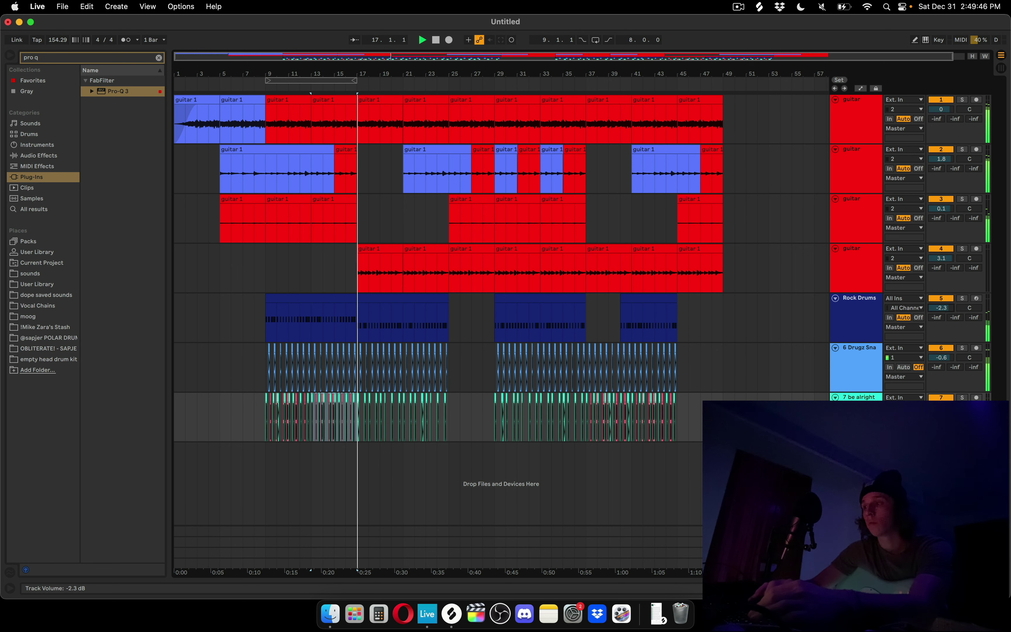
{"action": "left_click_drag", "start_coordinate": [947, 309], "coordinate": [948, 310]}
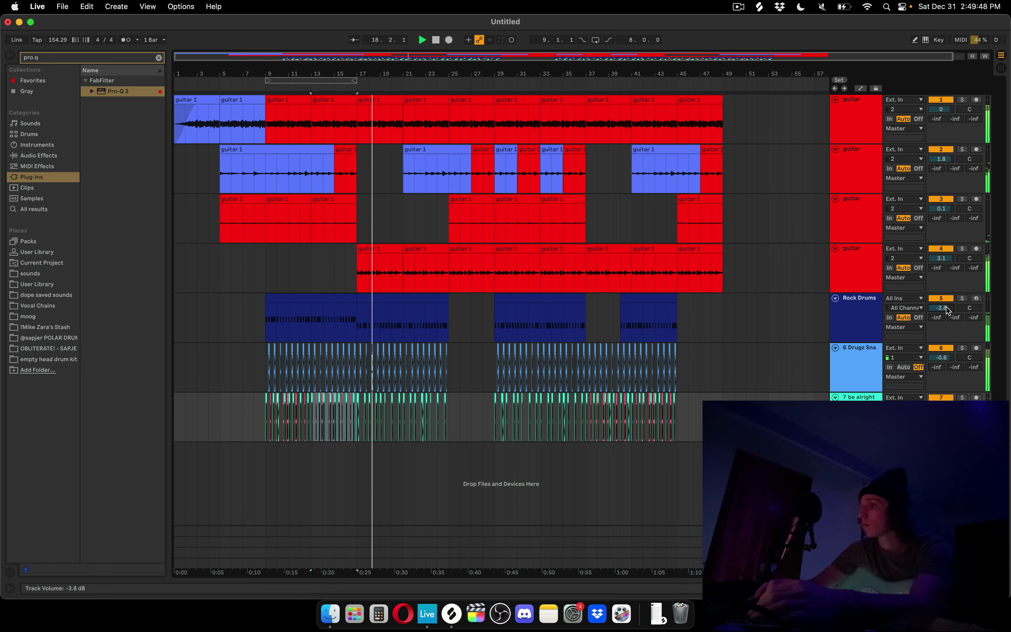
{"action": "scroll", "coordinate": [451, 358], "scroll_direction": "down", "scroll_amount": 1}
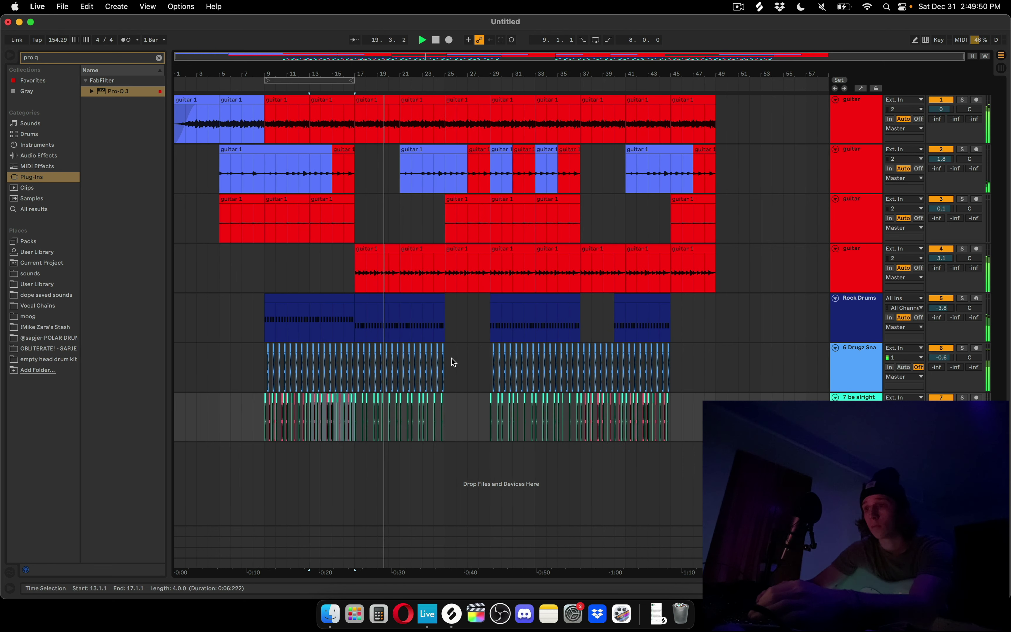
{"action": "left_click_drag", "start_coordinate": [941, 110], "coordinate": [941, 107]}
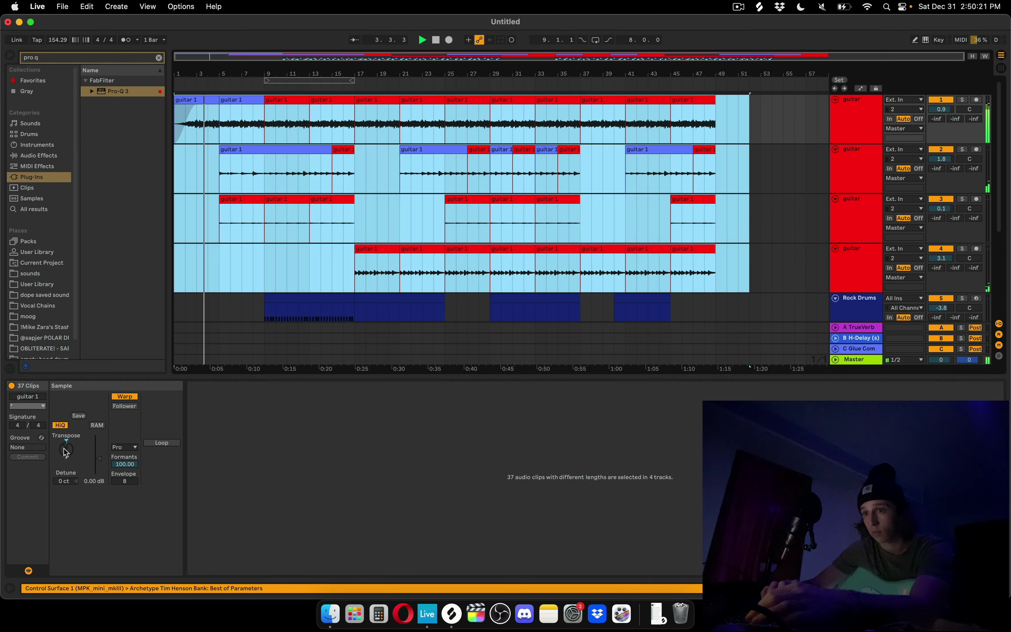
{"action": "double_click", "coordinate": [267, 378]}
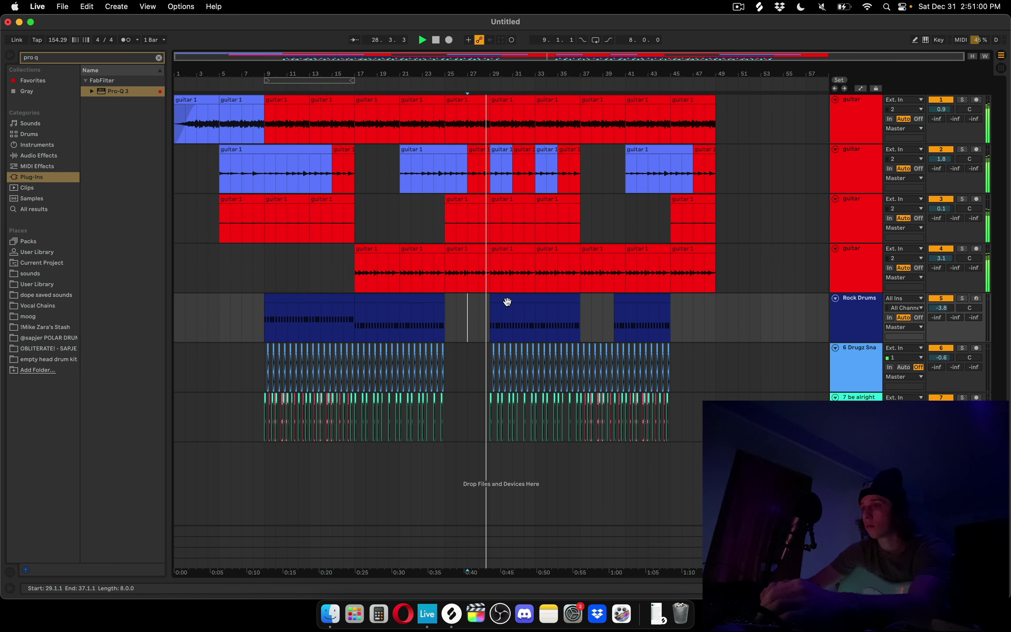
Move the Rock Drums clip at bar 29 to bar 33 and trim its end to bar 37
{"action": "left_click_drag", "start_coordinate": [508, 302], "coordinate": [402, 294]}
{"action": "left_click", "coordinate": [535, 315]}
{"action": "key", "text": "super+v"}
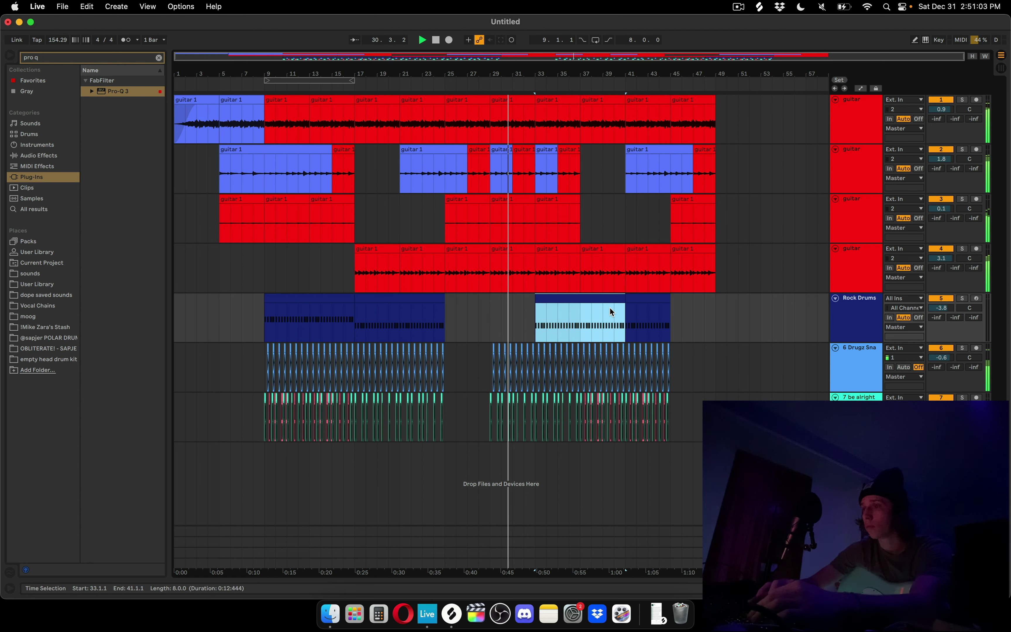
{"action": "left_click_drag", "start_coordinate": [625, 298], "coordinate": [580, 301]}
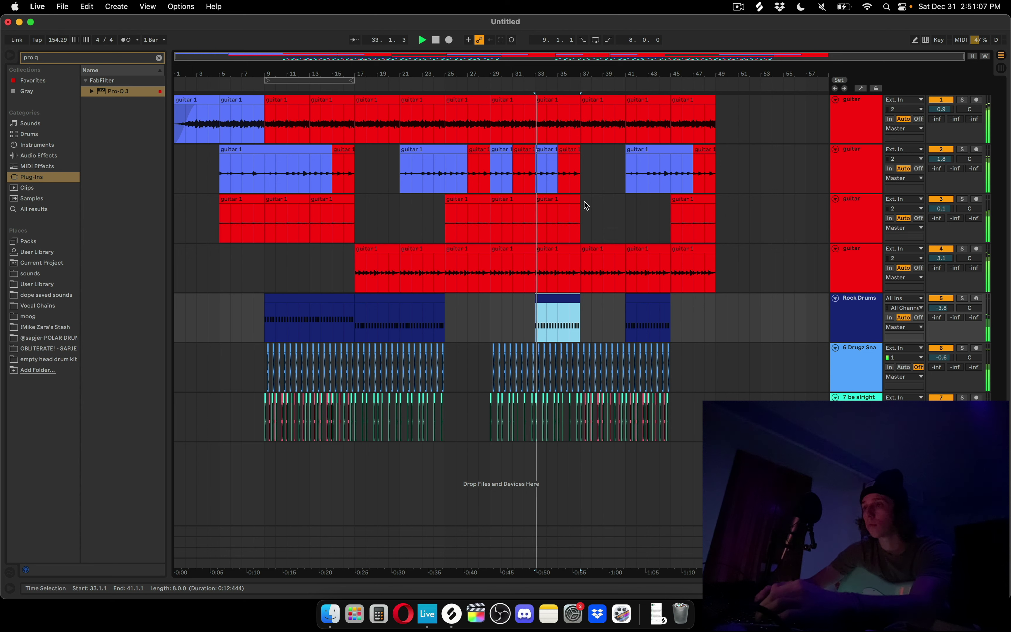
Lower the third guitar track's volume to -1.9 dB and check the track in solo
{"action": "left_click", "coordinate": [566, 200]}
{"action": "left_click_drag", "start_coordinate": [943, 207], "coordinate": [944, 209]}
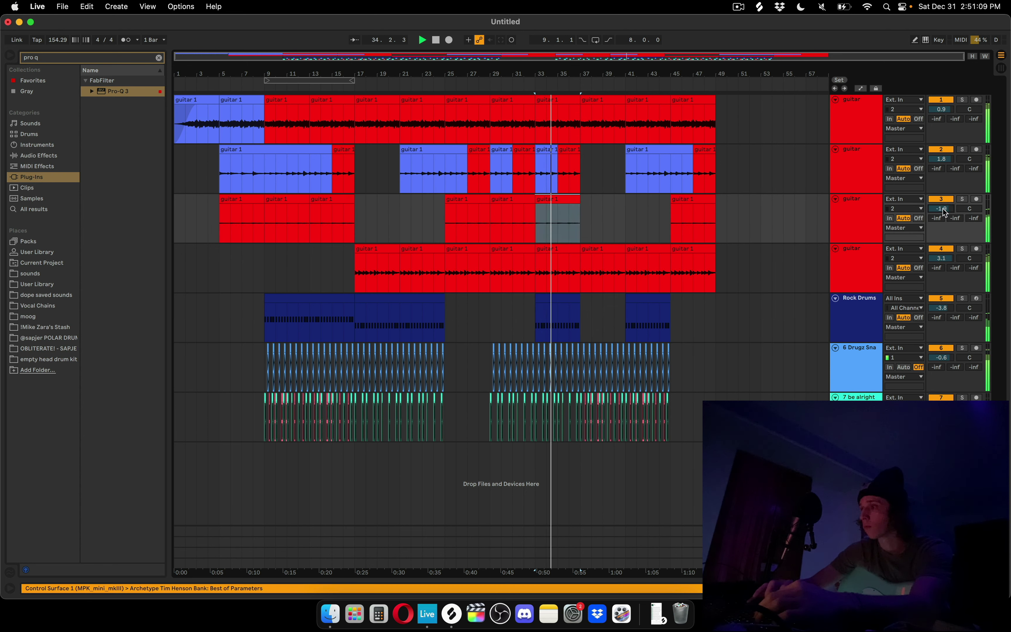
{"action": "key", "text": "s"}
{"action": "key", "text": "s"}
Add Pro-Q 3 to the second guitar track and apply a low cut at about 399 Hz while soloing it
{"action": "left_click", "coordinate": [859, 103]}
{"action": "left_click", "coordinate": [855, 150]}
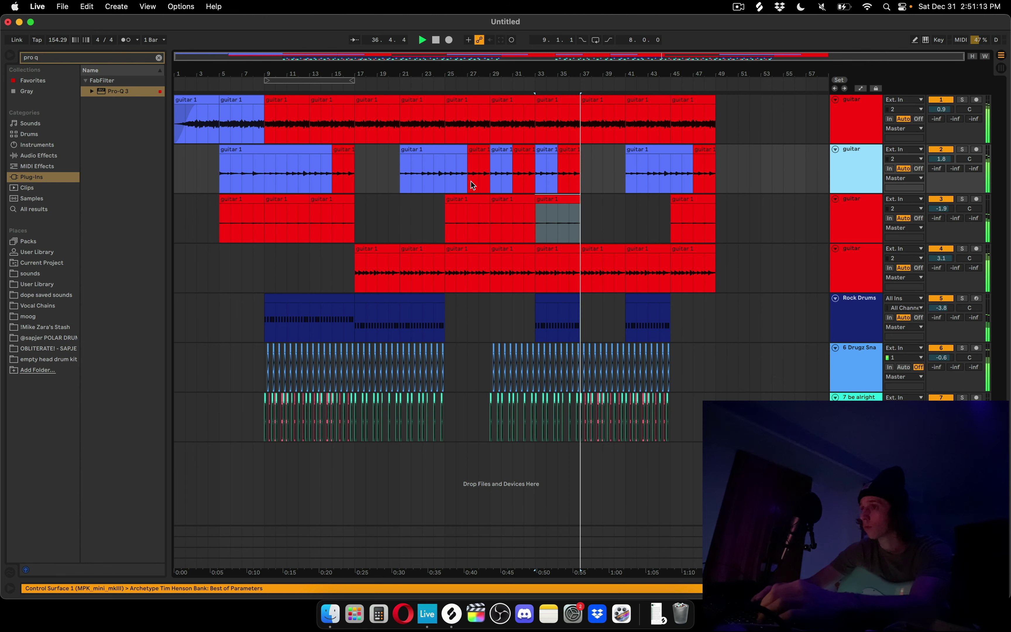
{"action": "left_click", "coordinate": [400, 175]}
{"action": "double_click", "coordinate": [107, 91]}
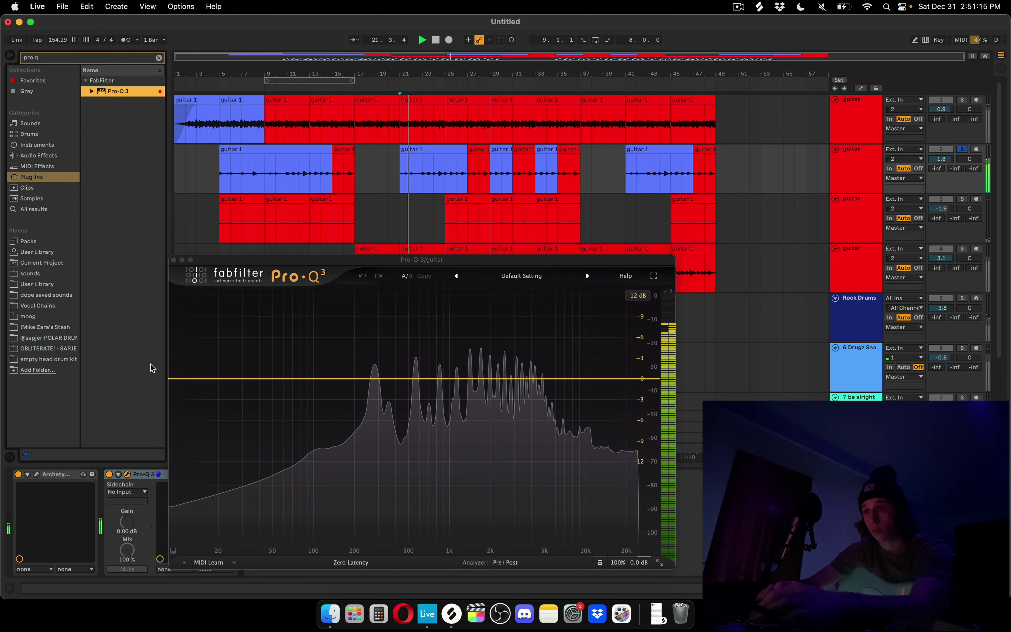
{"action": "left_click_drag", "start_coordinate": [192, 376], "coordinate": [356, 378]}
{"action": "key", "text": "s"}
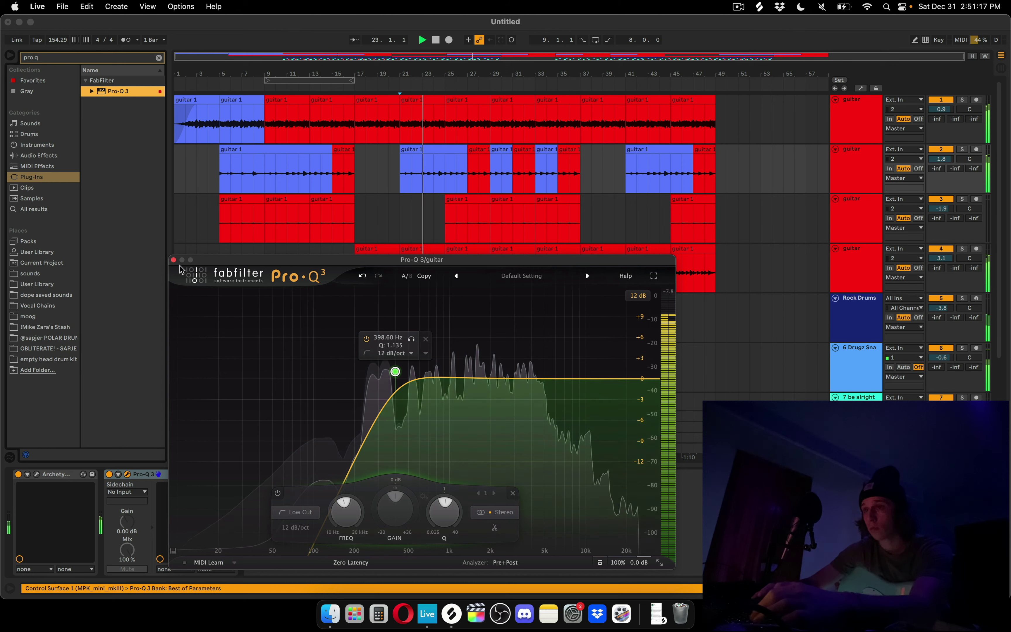
{"action": "left_click", "coordinate": [174, 259]}
Add Pro-Q 3 to the third guitar track and cut its low frequencies
{"action": "left_click", "coordinate": [445, 220]}
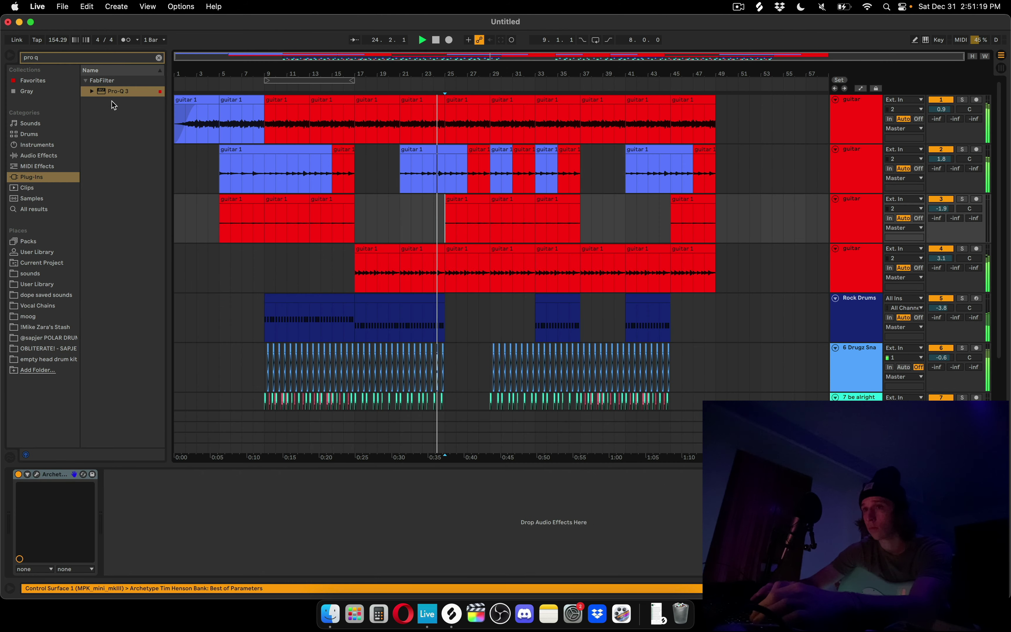
{"action": "double_click", "coordinate": [114, 91]}
{"action": "left_click_drag", "start_coordinate": [212, 366], "coordinate": [385, 381]}
{"action": "left_click", "coordinate": [177, 266]}
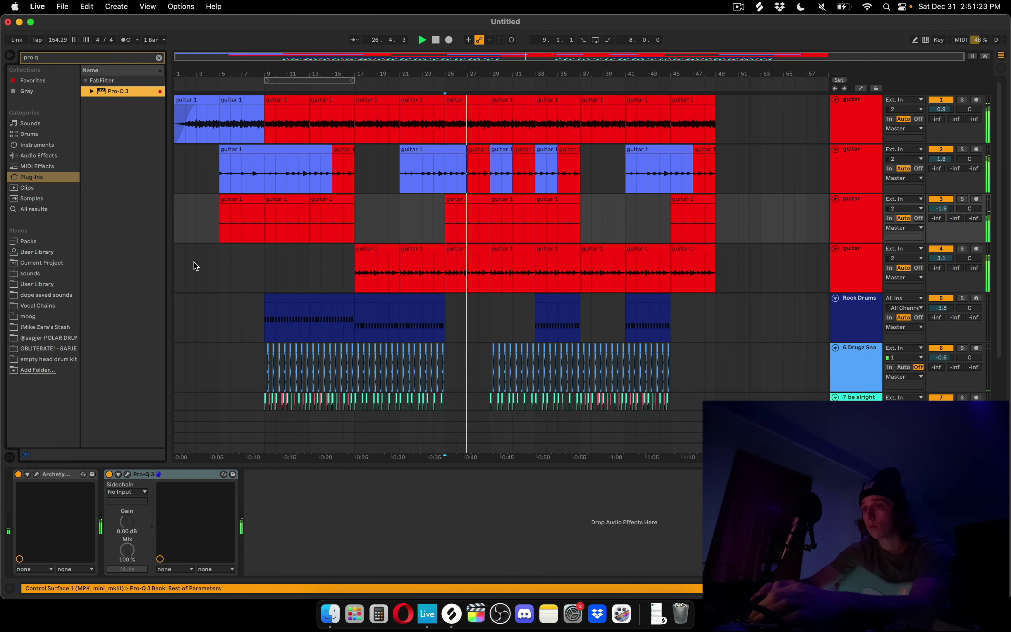
Add another Pro-Q 3 to the fourth guitar track, cut its low frequencies and hide the device chain
{"action": "left_click", "coordinate": [350, 268]}
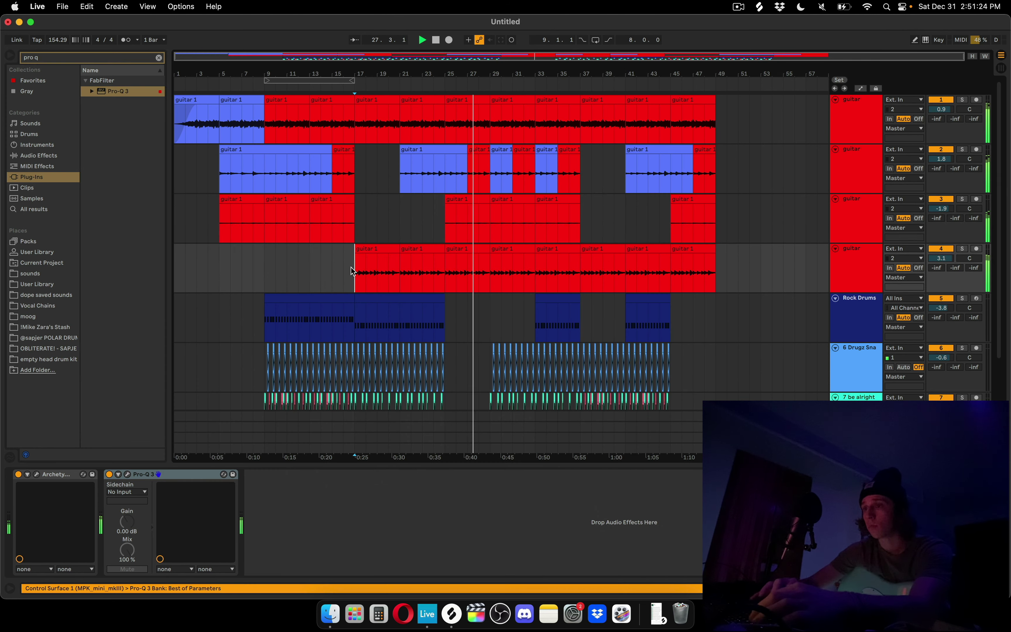
{"action": "double_click", "coordinate": [110, 91]}
{"action": "left_click_drag", "start_coordinate": [192, 393], "coordinate": [402, 393]}
{"action": "left_click", "coordinate": [182, 274]}
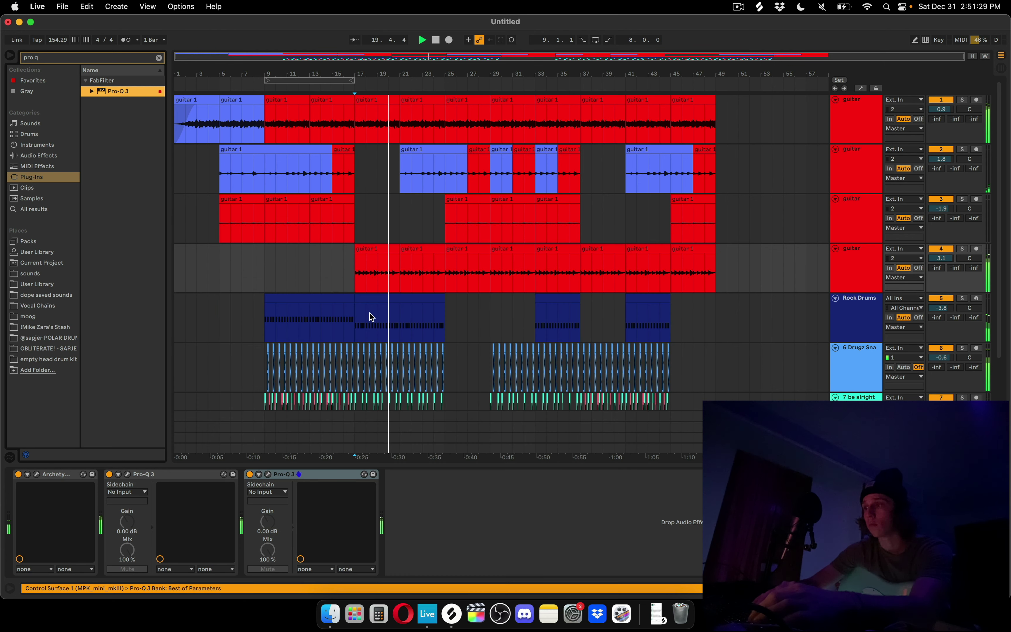
{"action": "double_click", "coordinate": [377, 464]}
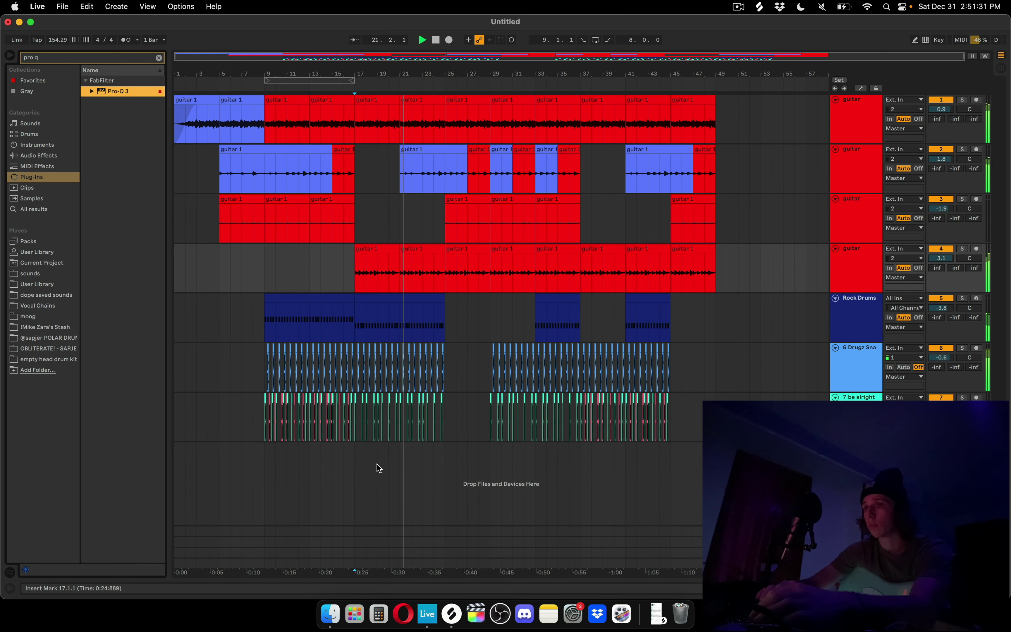
Add Pro-Q 3 to the first guitar track, apply a high cut at about 5568 Hz and hide the device chain
{"action": "key", "text": "super+s"}
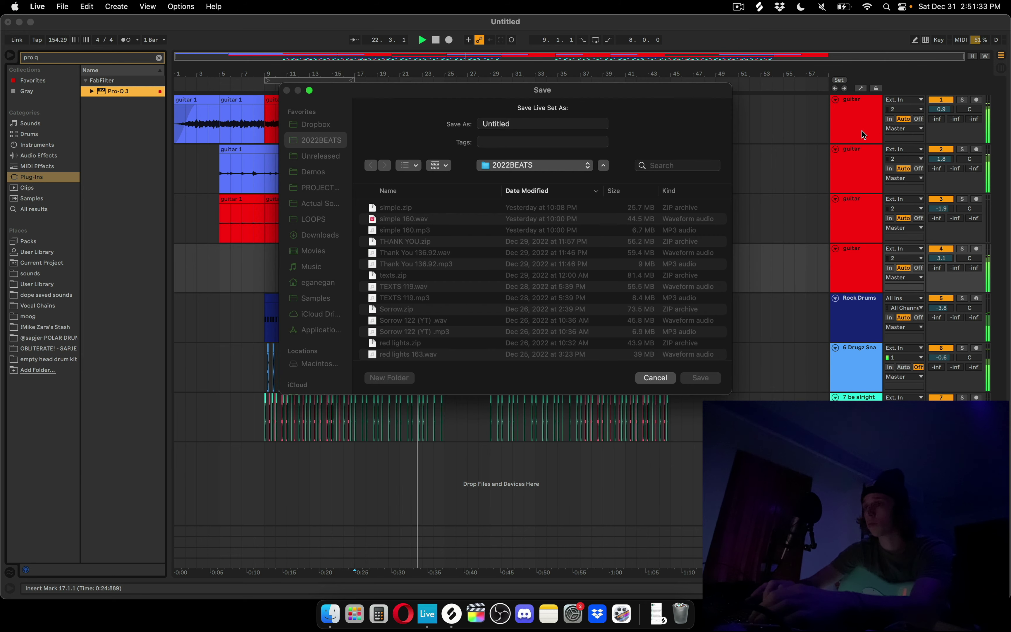
{"action": "left_click", "coordinate": [658, 377]}
{"action": "double_click", "coordinate": [851, 118]}
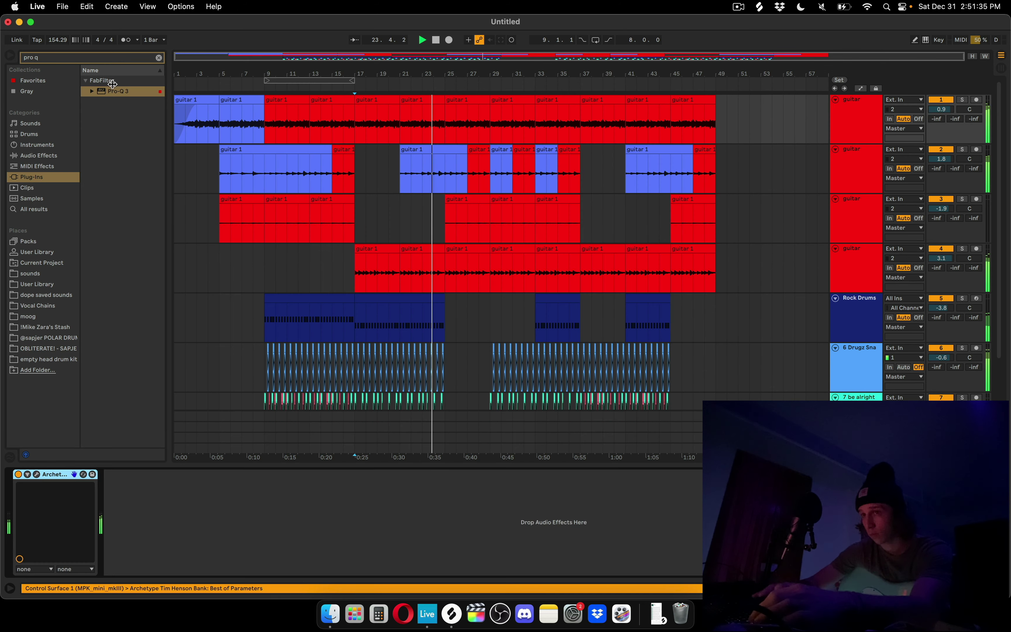
{"action": "double_click", "coordinate": [132, 87]}
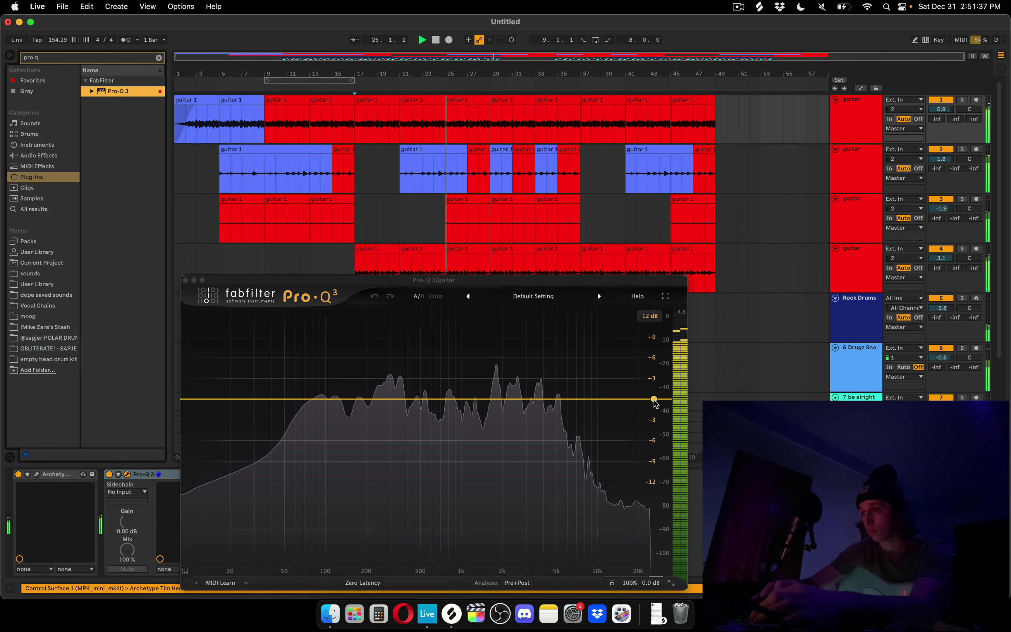
{"action": "left_click_drag", "start_coordinate": [659, 399], "coordinate": [563, 399]}
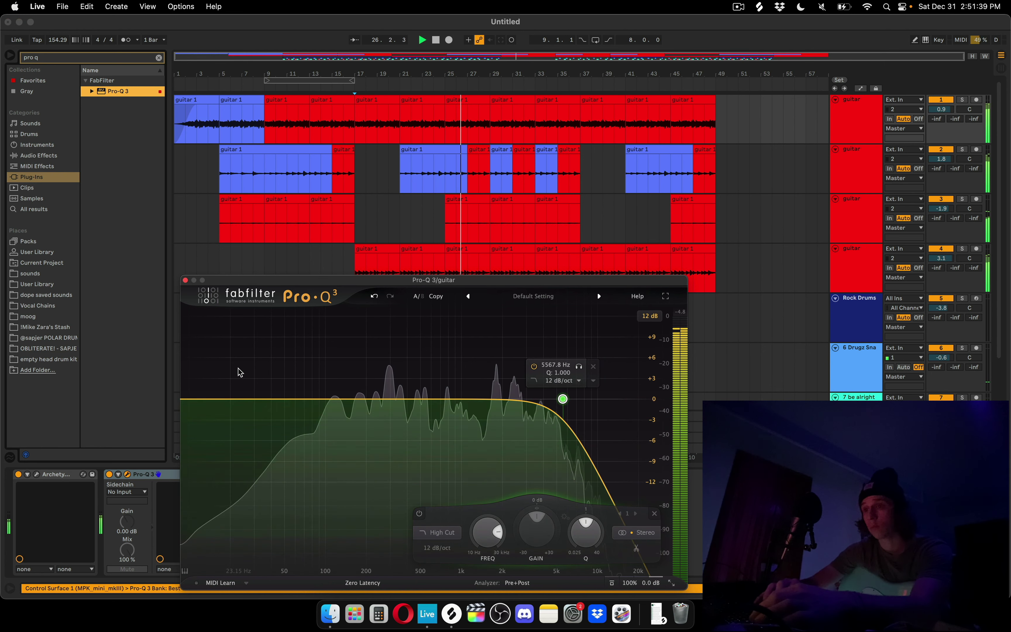
{"action": "left_click", "coordinate": [185, 279]}
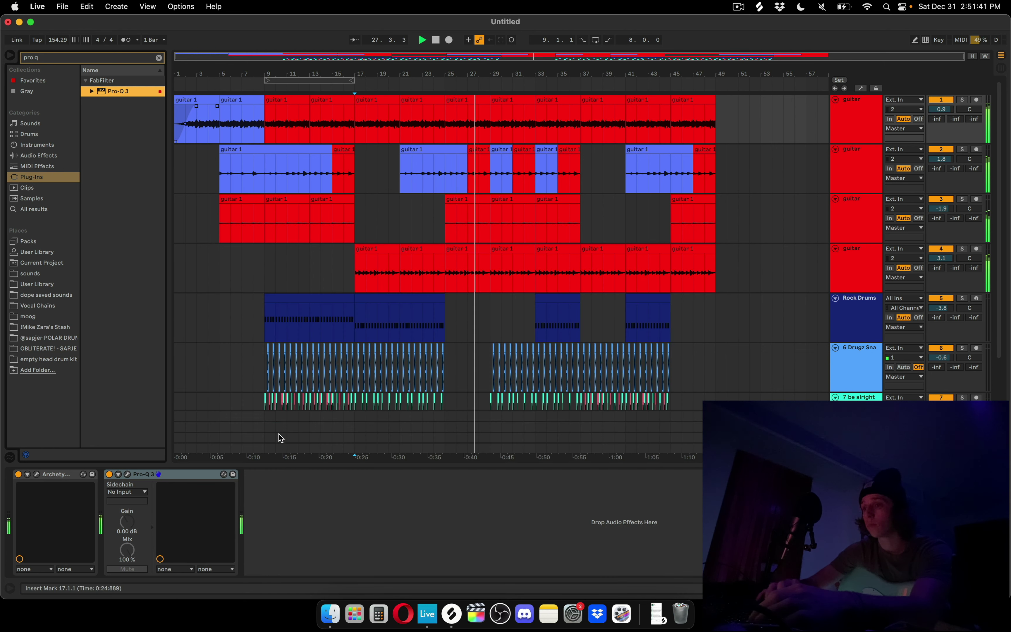
{"action": "left_click", "coordinate": [240, 465]}
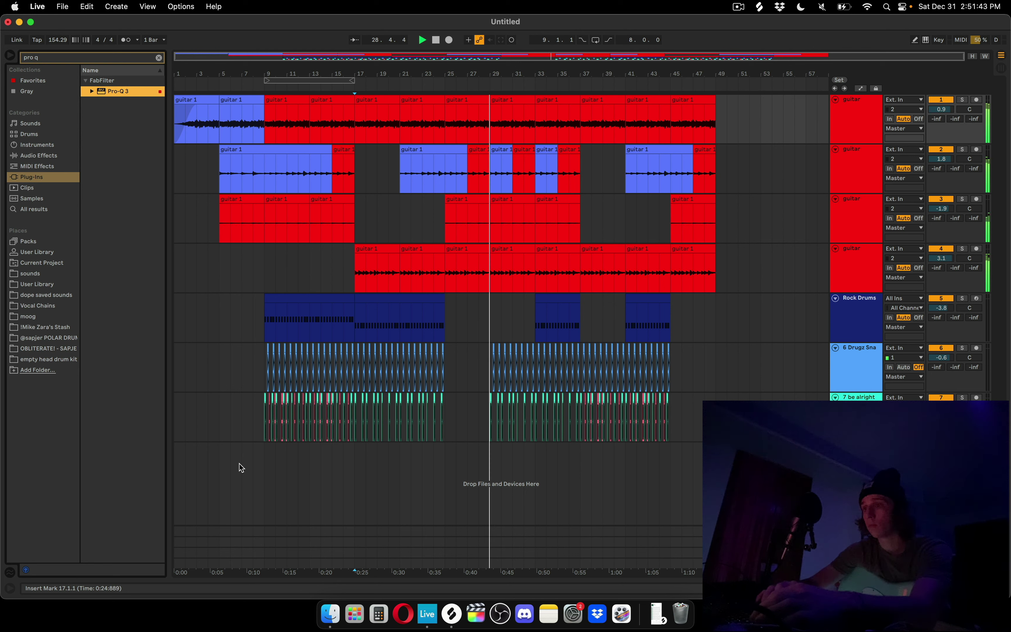
Set the arrangement's fixed grid to 1/8 for editing the snares around bar 33
{"action": "left_click", "coordinate": [572, 241]}
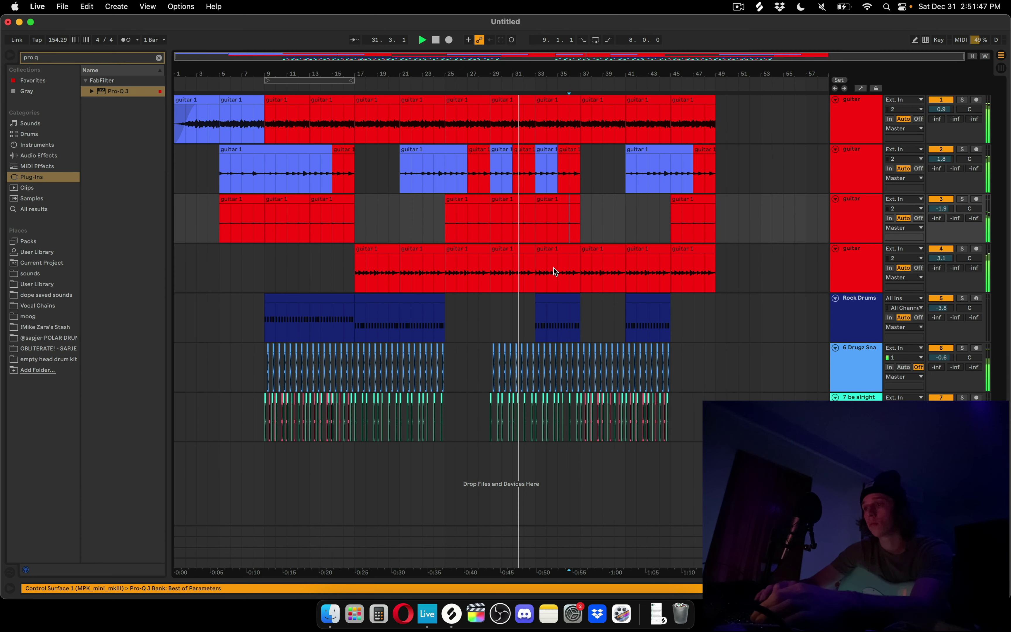
{"action": "scroll", "coordinate": [559, 424], "scroll_direction": "up", "scroll_amount": 5}
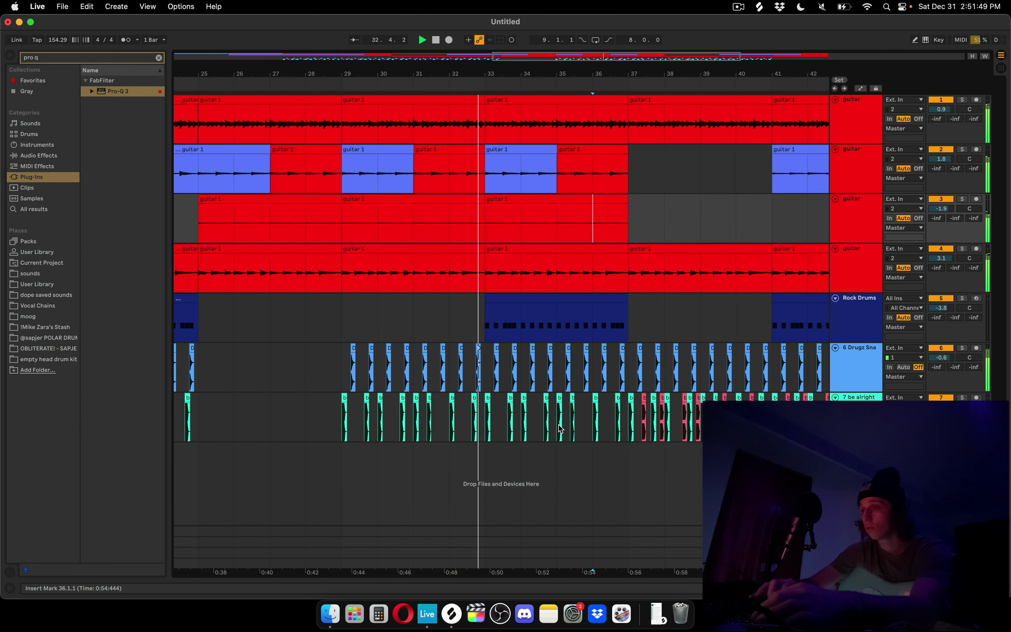
{"action": "right_click", "coordinate": [444, 502]}
{"action": "left_click", "coordinate": [488, 468]}
{"action": "right_click", "coordinate": [491, 434]}
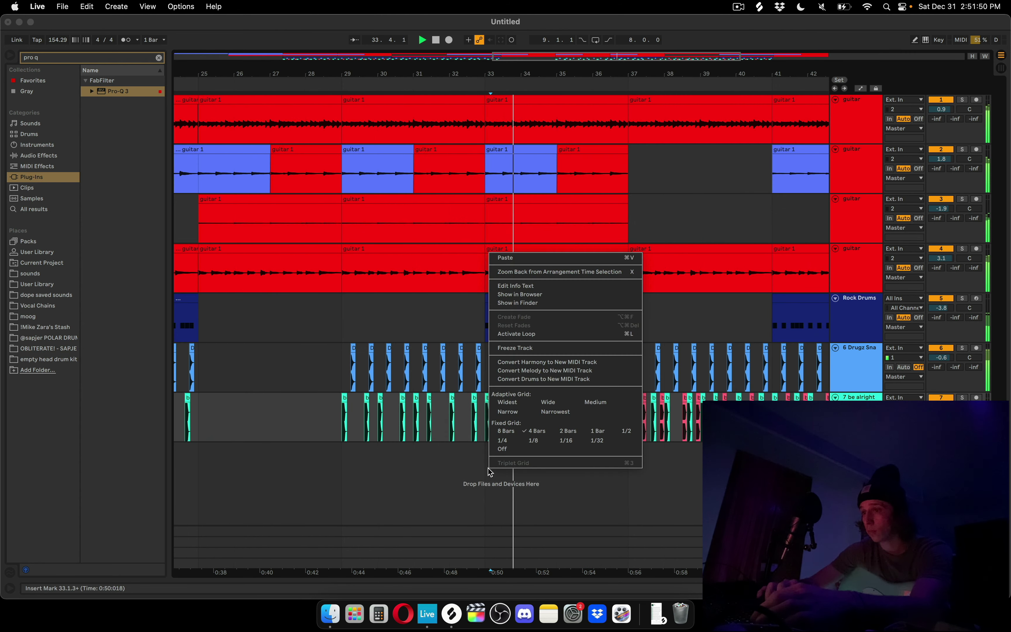
{"action": "left_click", "coordinate": [524, 448]}
Copy the snare hit at 32.4 and paste one hit a beat earlier and another at 32.4.3 as a fill
{"action": "scroll", "coordinate": [467, 426], "scroll_direction": "up", "scroll_amount": 5}
{"action": "left_click", "coordinate": [496, 352]}
{"action": "key", "text": "super+c"}
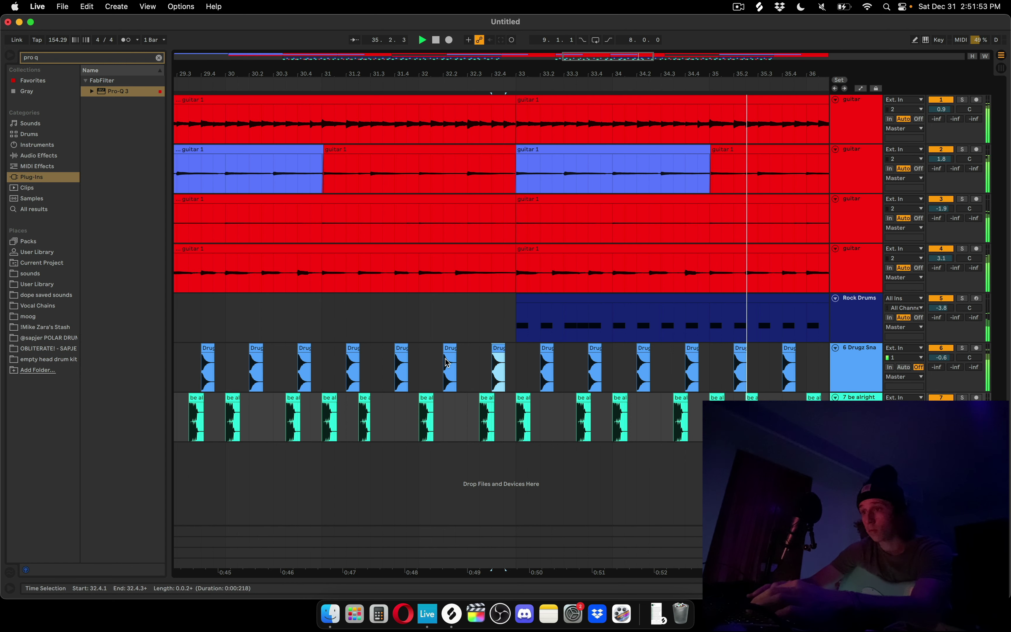
{"action": "left_click", "coordinate": [471, 361]}
{"action": "key", "text": "space"}
{"action": "key", "text": "space"}
{"action": "key", "text": "super+v"}
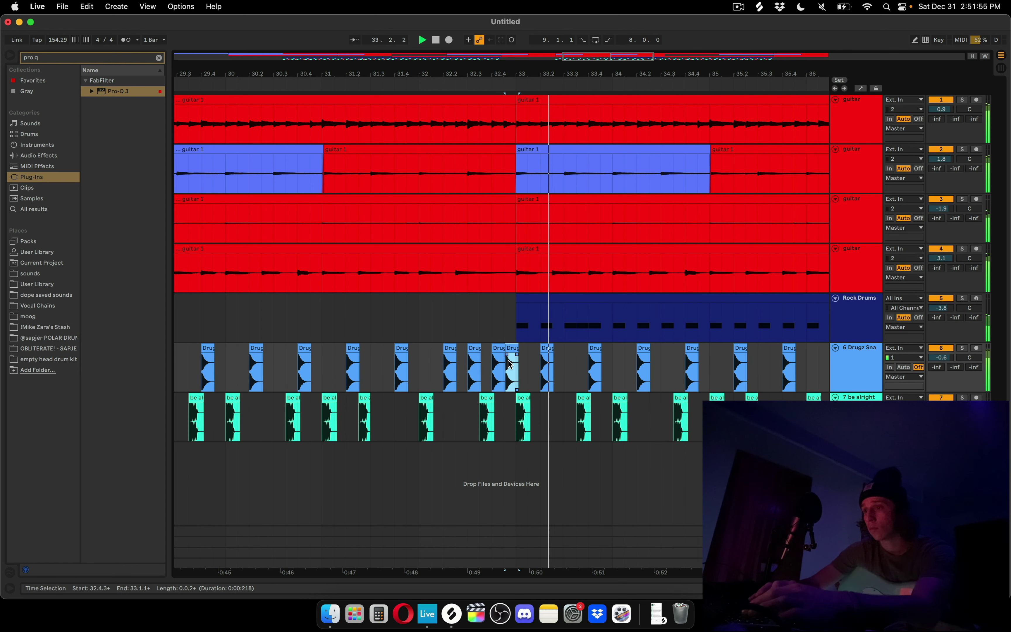
{"action": "left_click", "coordinate": [505, 353]}
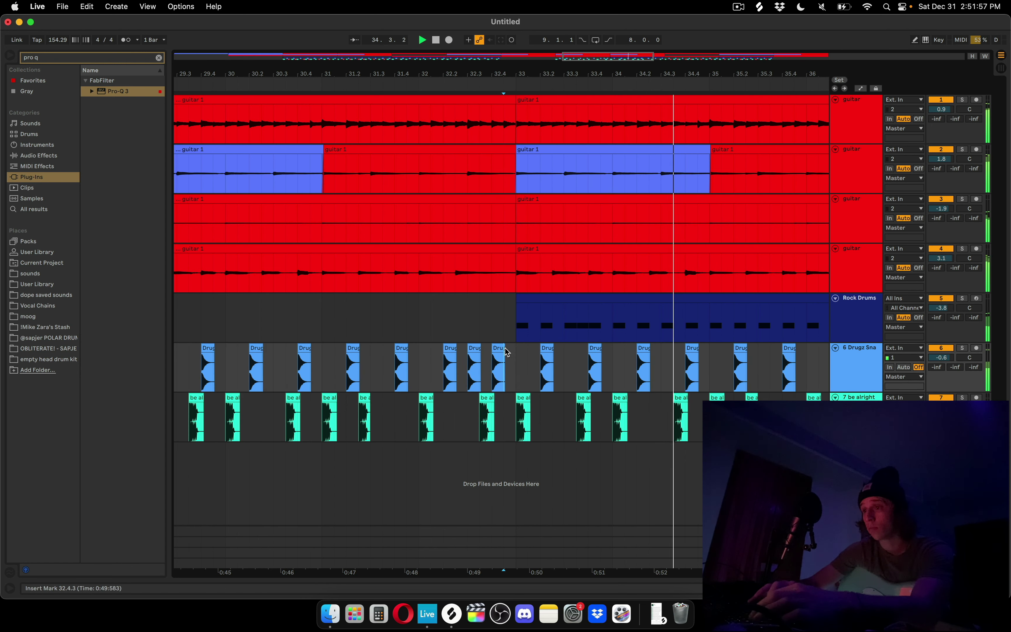
{"action": "key", "text": "super+v"}
Transpose the fill's last snare hit to -2 st and set its warp mode to Complex Pro
{"action": "double_click", "coordinate": [507, 352]}
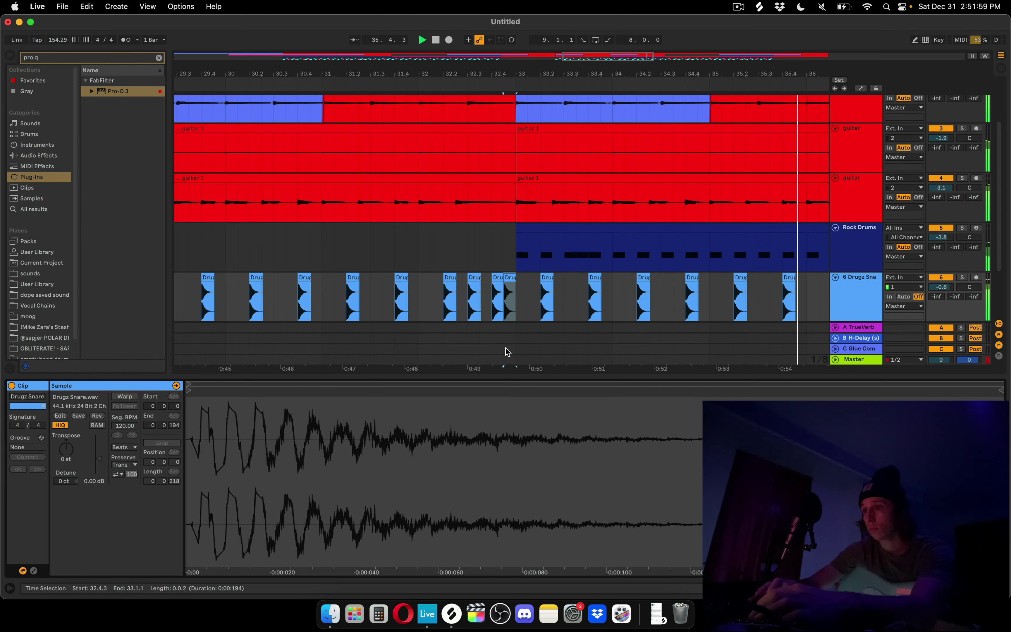
{"action": "left_click", "coordinate": [119, 447]}
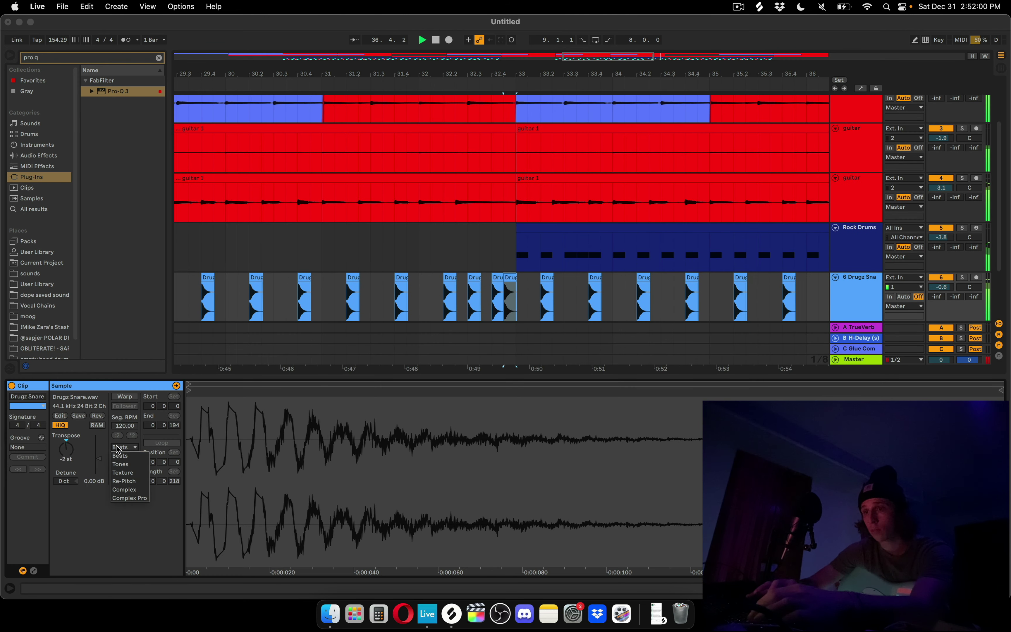
{"action": "left_click", "coordinate": [126, 498]}
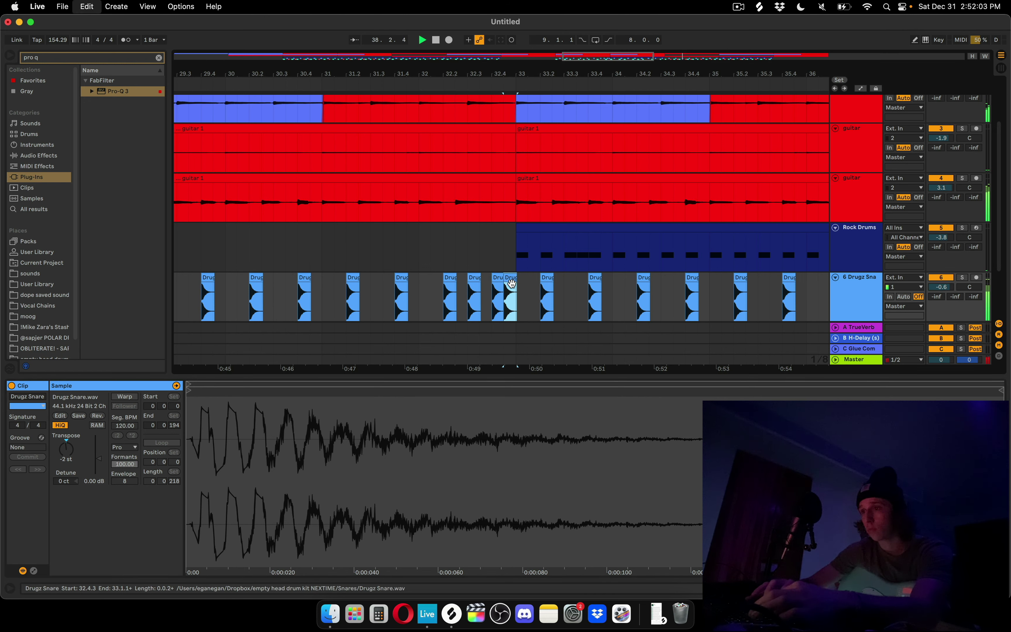
Play the passage from around bar 31 to check the snare fill and hide the clip view
{"action": "left_click", "coordinate": [500, 295]}
{"action": "left_click", "coordinate": [449, 298]}
{"action": "left_click", "coordinate": [394, 299]}
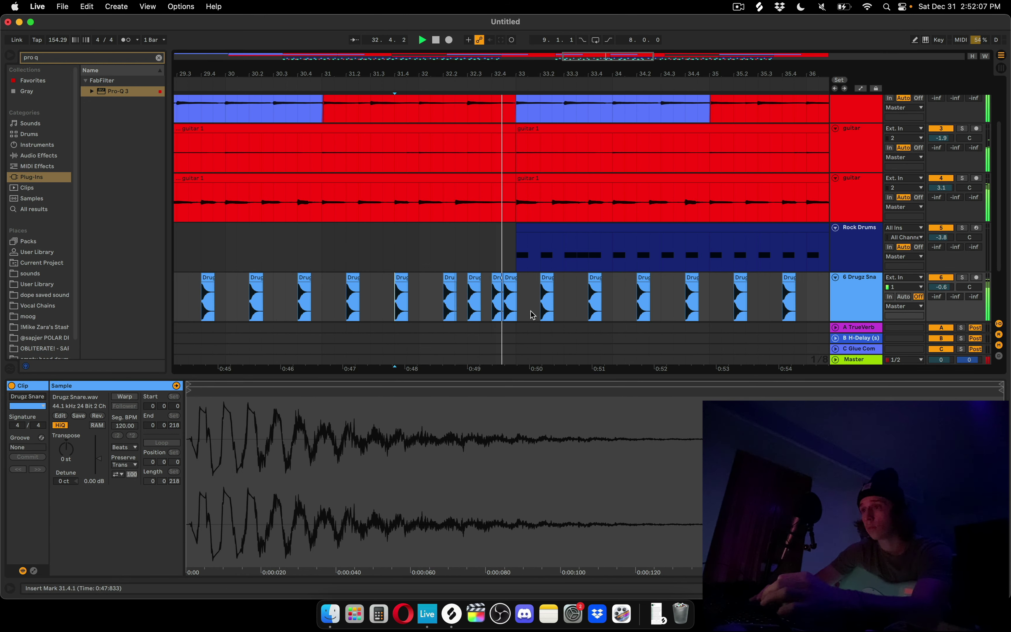
{"action": "left_click_drag", "start_coordinate": [472, 376], "coordinate": [473, 581]}
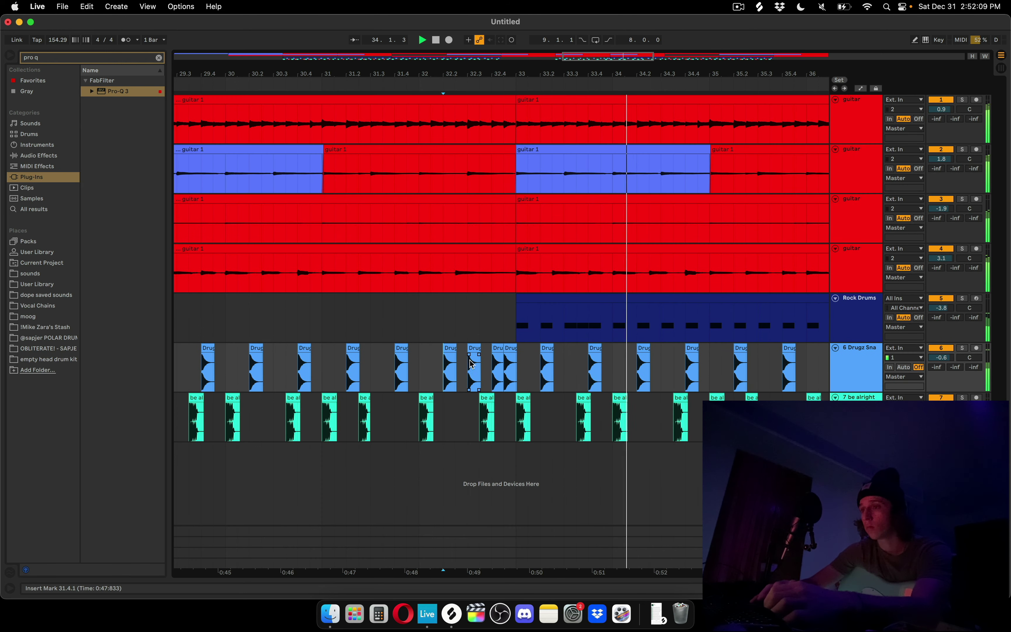
{"action": "left_click", "coordinate": [360, 367]}
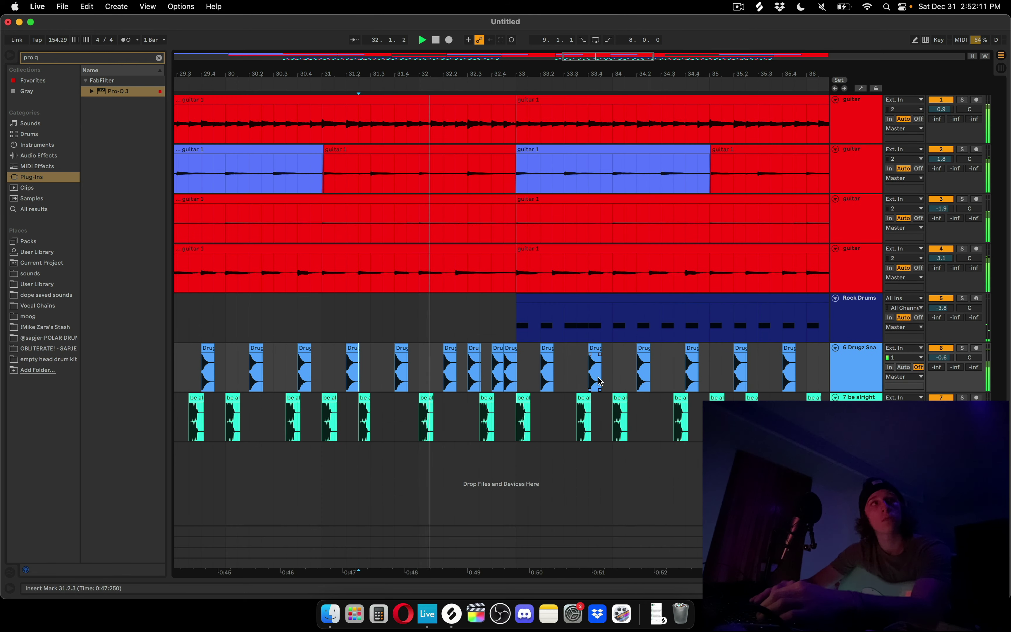
Switch the arrangement back to a coarser fixed grid
{"action": "scroll", "coordinate": [599, 380], "scroll_direction": "down", "scroll_amount": 3}
{"action": "scroll", "coordinate": [601, 382], "scroll_direction": "down", "scroll_amount": 4}
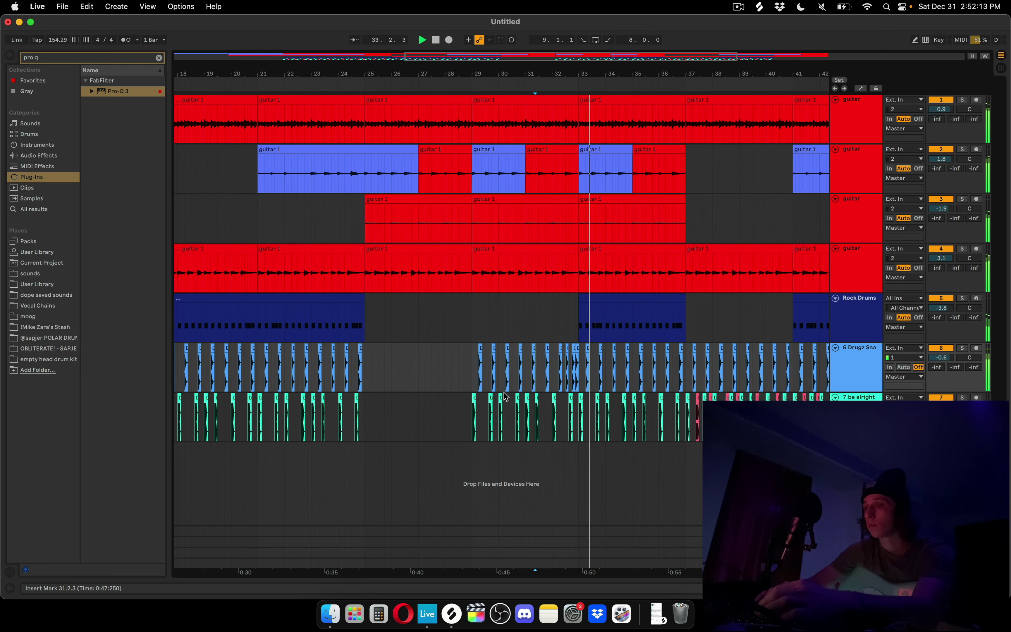
{"action": "scroll", "coordinate": [597, 385], "scroll_direction": "left", "scroll_amount": 10}
{"action": "right_click", "coordinate": [520, 473]}
{"action": "left_click", "coordinate": [604, 438]}
{"action": "scroll", "coordinate": [603, 441], "scroll_direction": "down", "scroll_amount": 3}
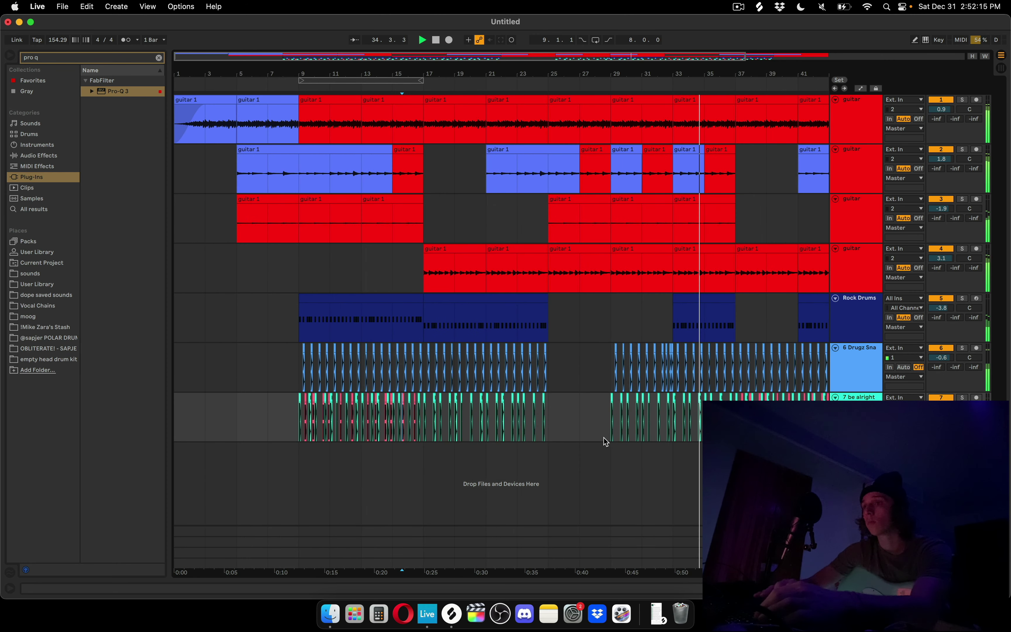
Play the arrangement briefly from bar 5 and place the playback start at bar 9
{"action": "left_click", "coordinate": [231, 300]}
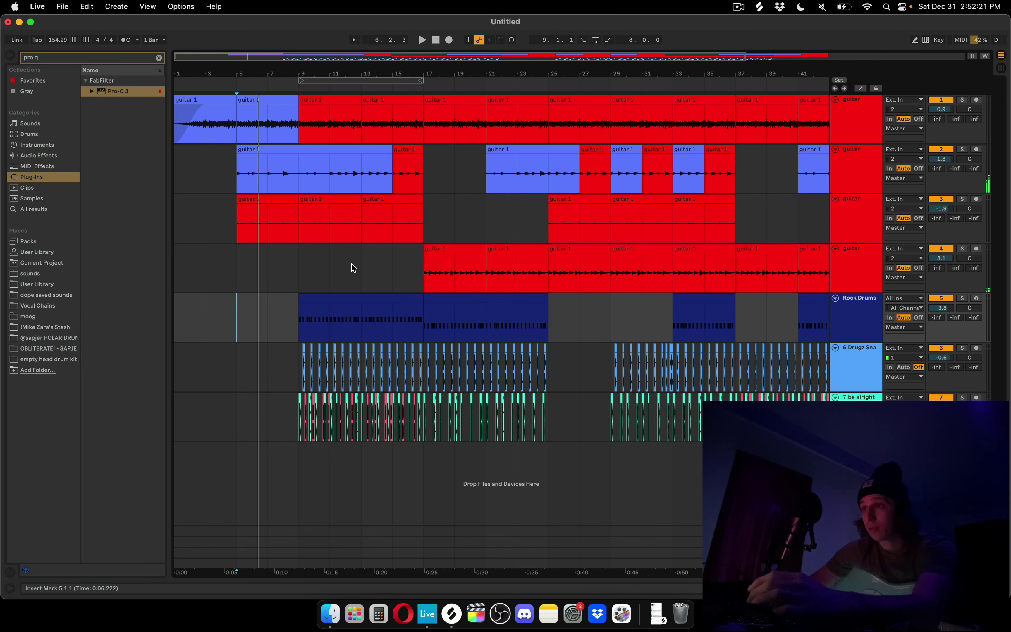
{"action": "scroll", "coordinate": [352, 255], "scroll_direction": "down", "scroll_amount": 2}
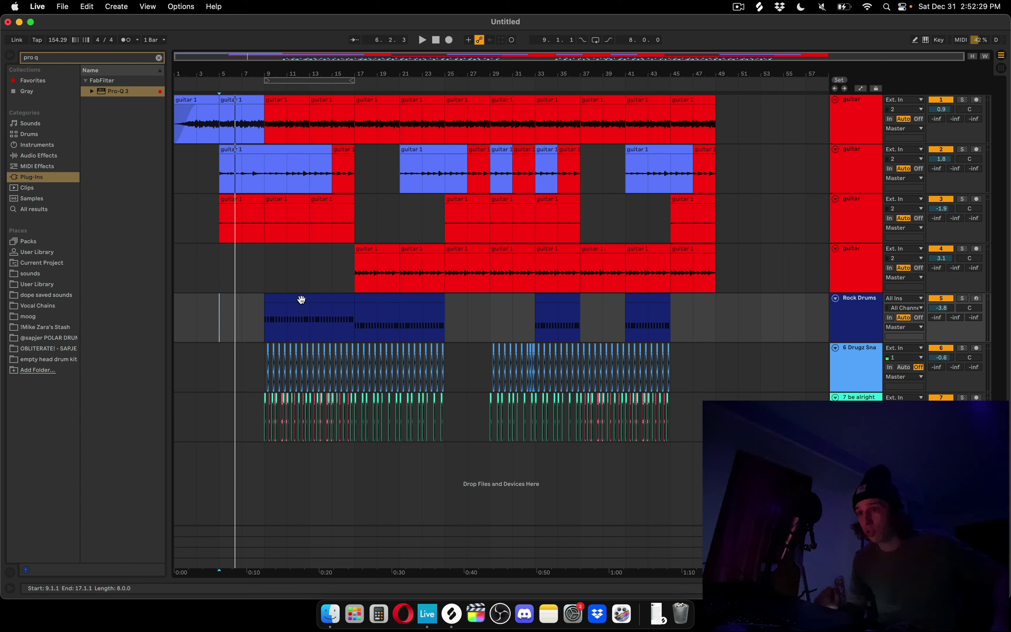
{"action": "left_click", "coordinate": [265, 277]}
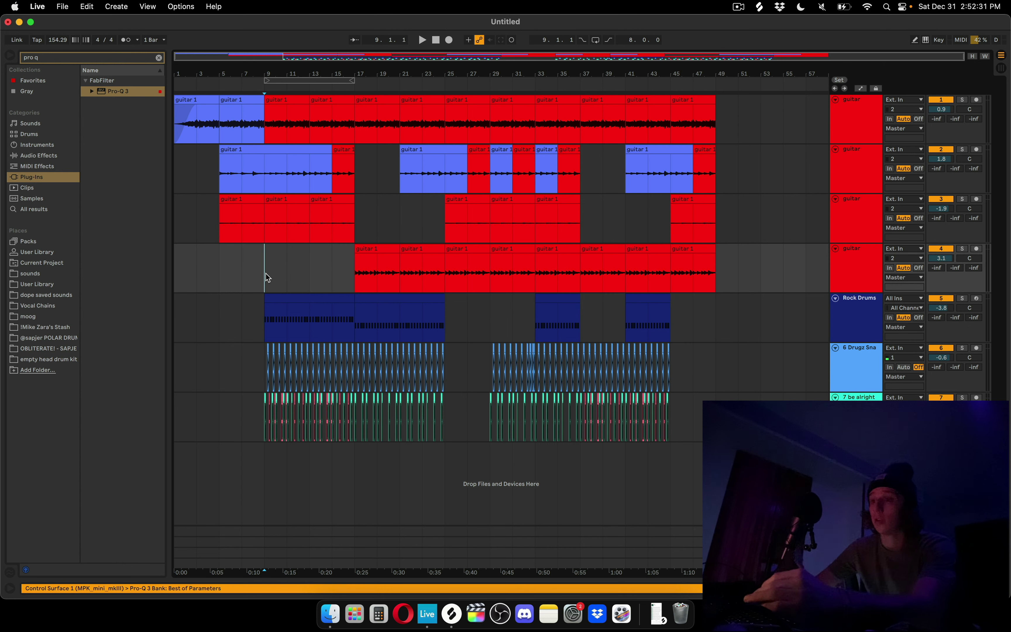